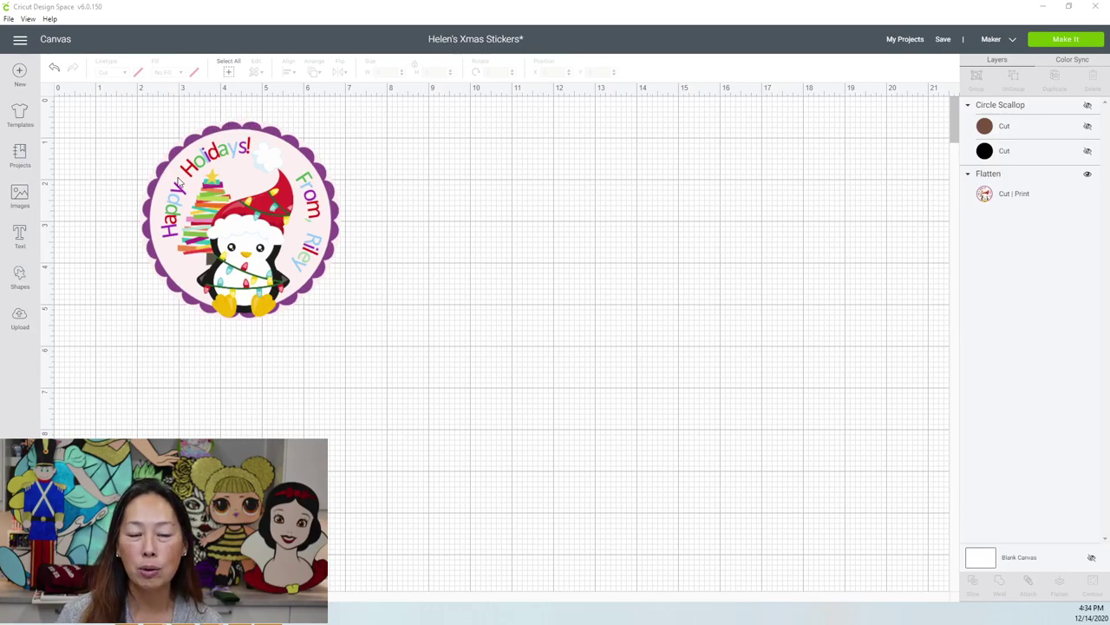
# - Add a circle about 4.74 inches wide beside the finished scalloped sticker and color it pale pink
pyautogui.click(18, 279)
pyautogui.click(105, 205)
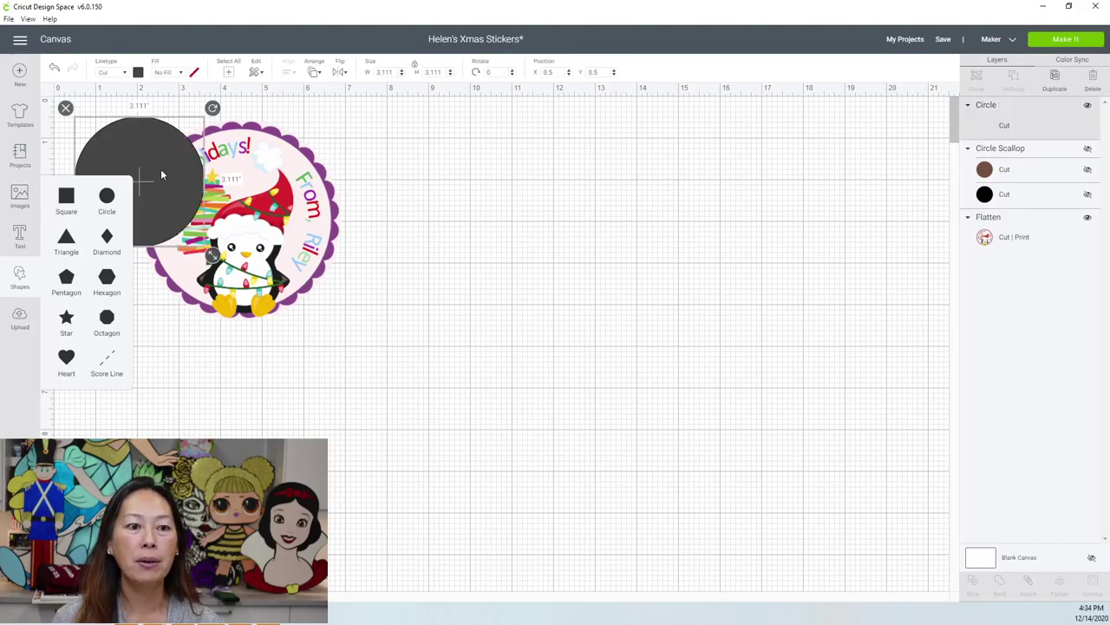
pyautogui.moveTo(306, 185); pyautogui.dragTo(419, 234)
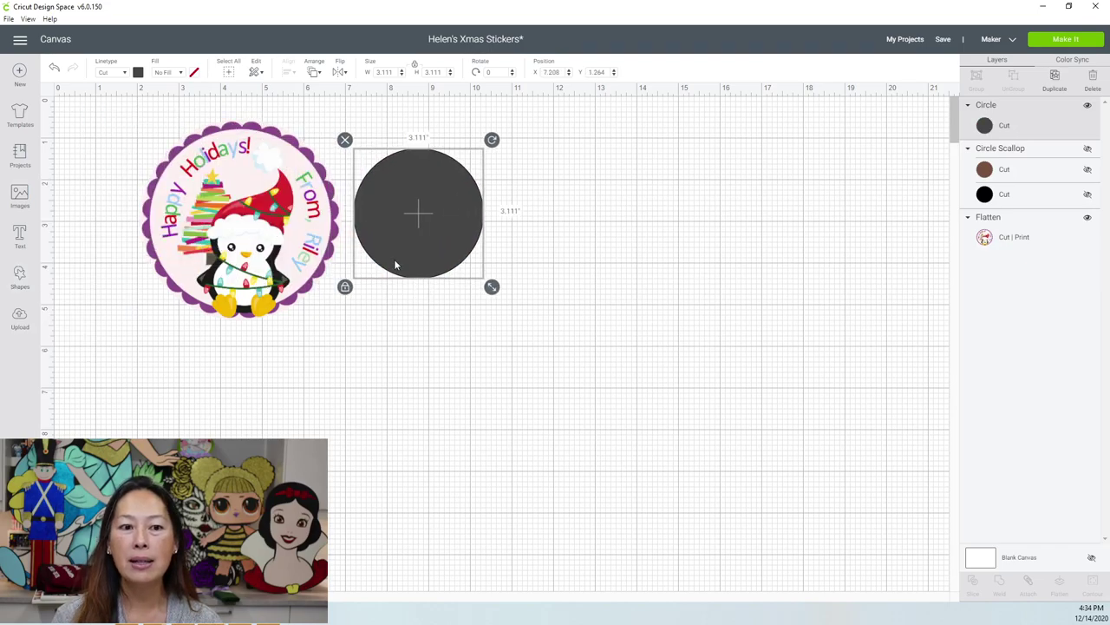
pyautogui.moveTo(492, 287); pyautogui.dragTo(518, 274)
pyautogui.click(138, 72)
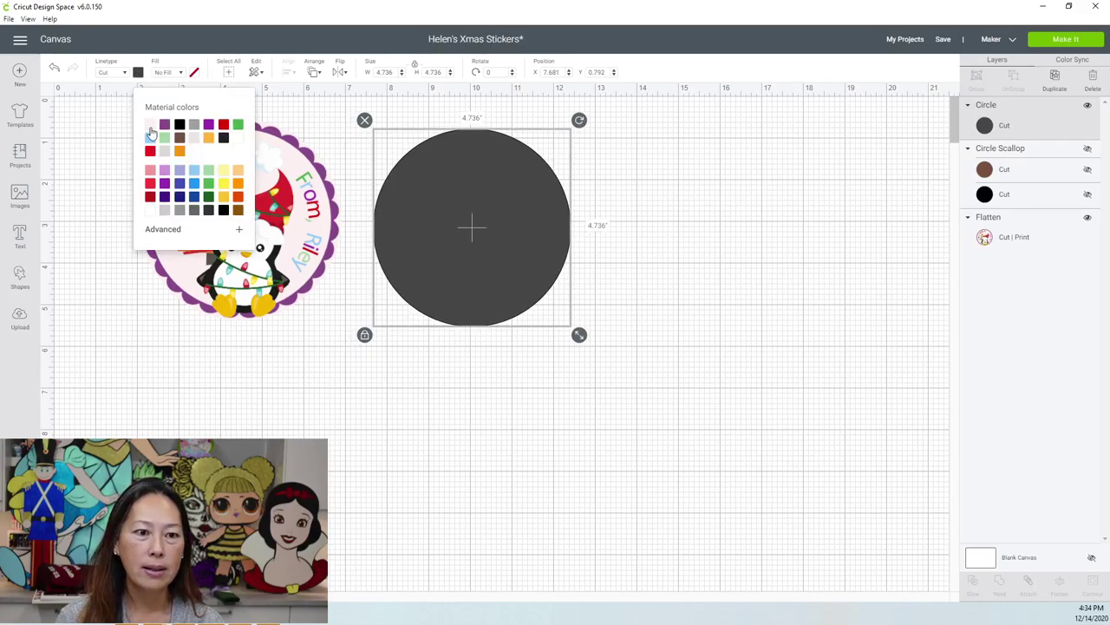
pyautogui.click(150, 126)
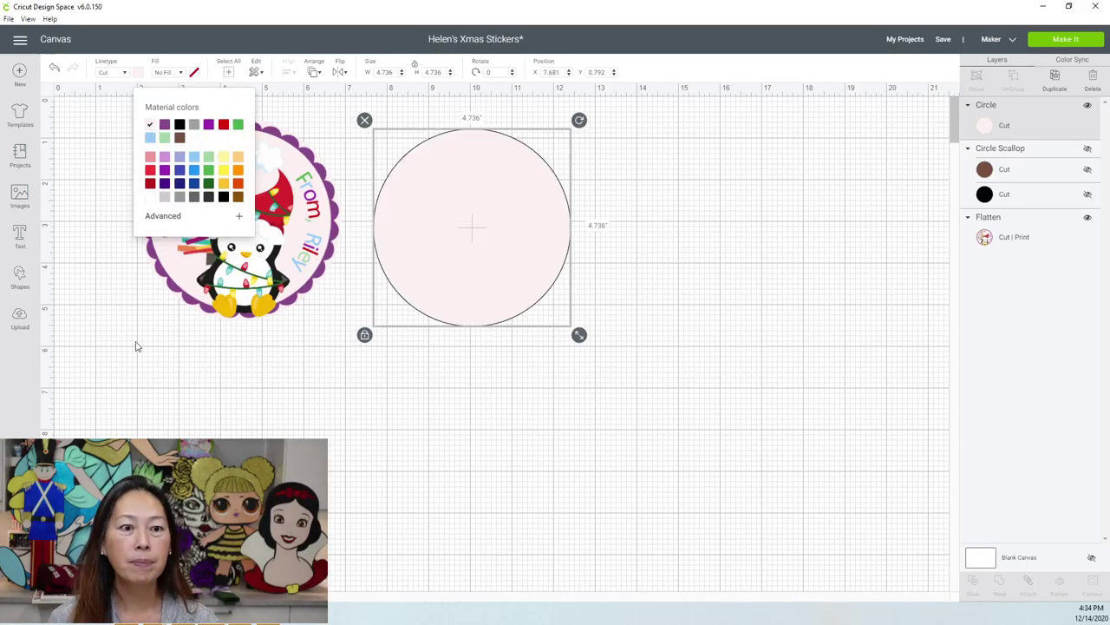
# - Browse the penguin images in the image library and select the uploaded Christmas penguin with string lights
pyautogui.click(51, 205)
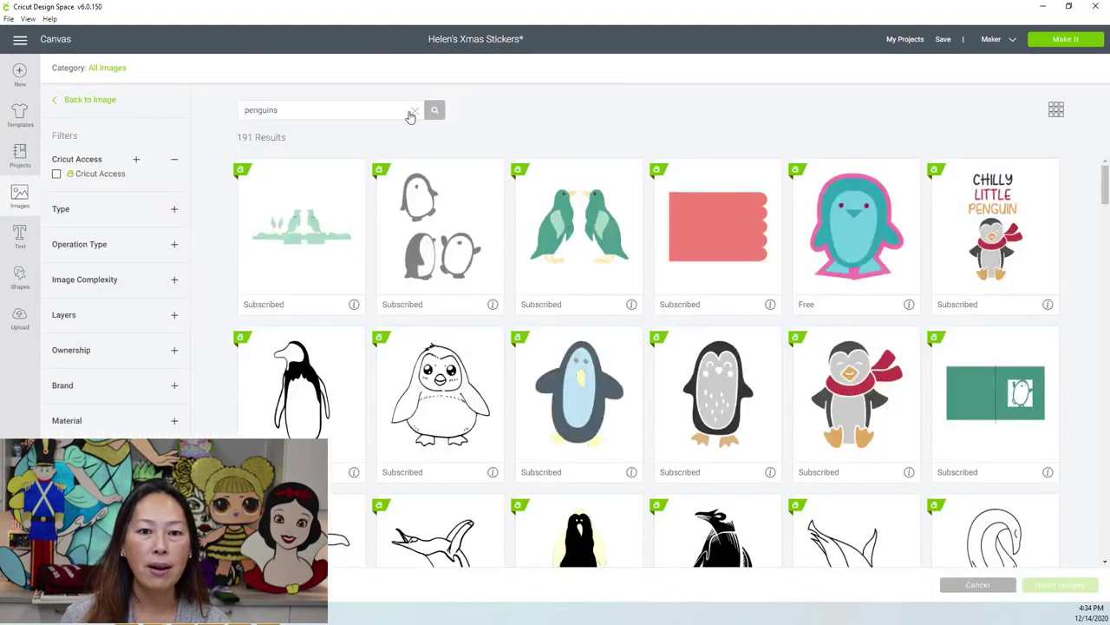
pyautogui.doubleClick(371, 111)
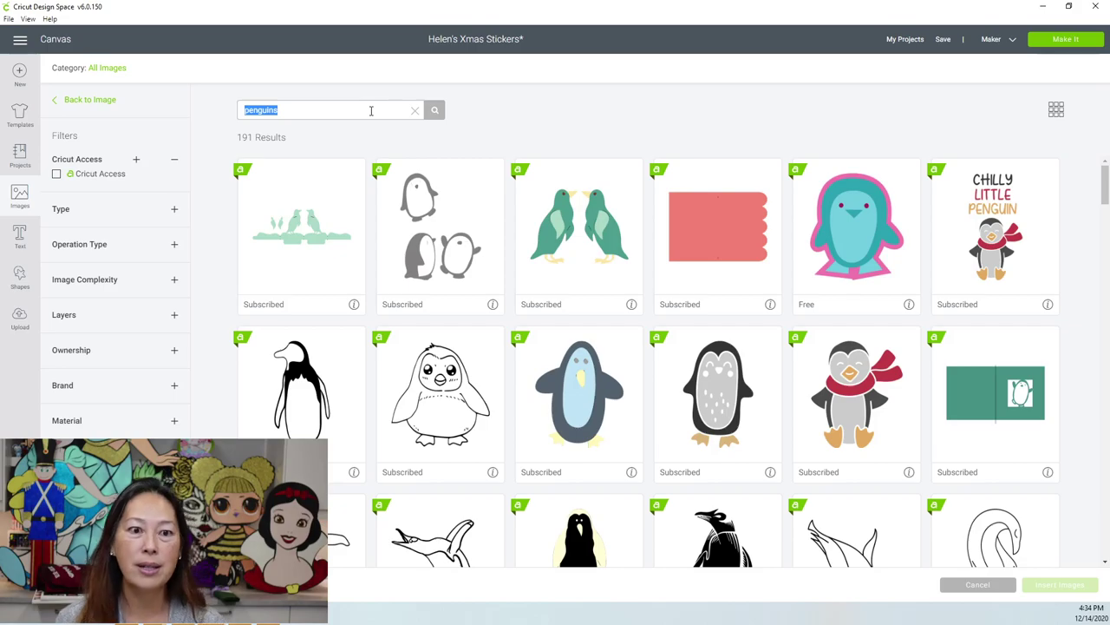
pyautogui.scroll(-10, 578, 248)
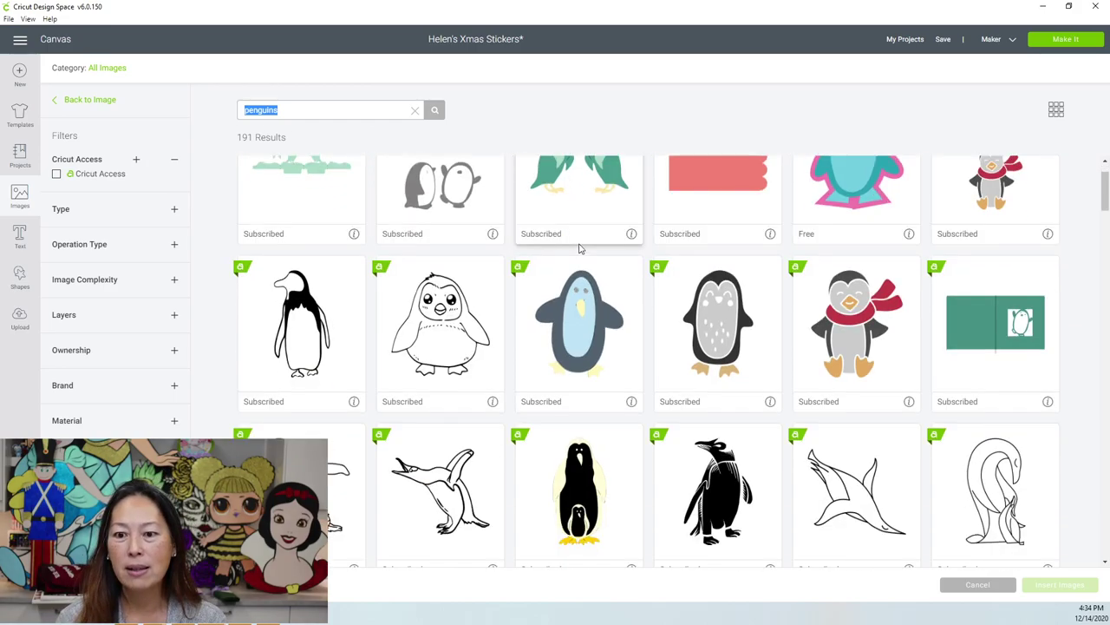
pyautogui.scroll(-10, 585, 304)
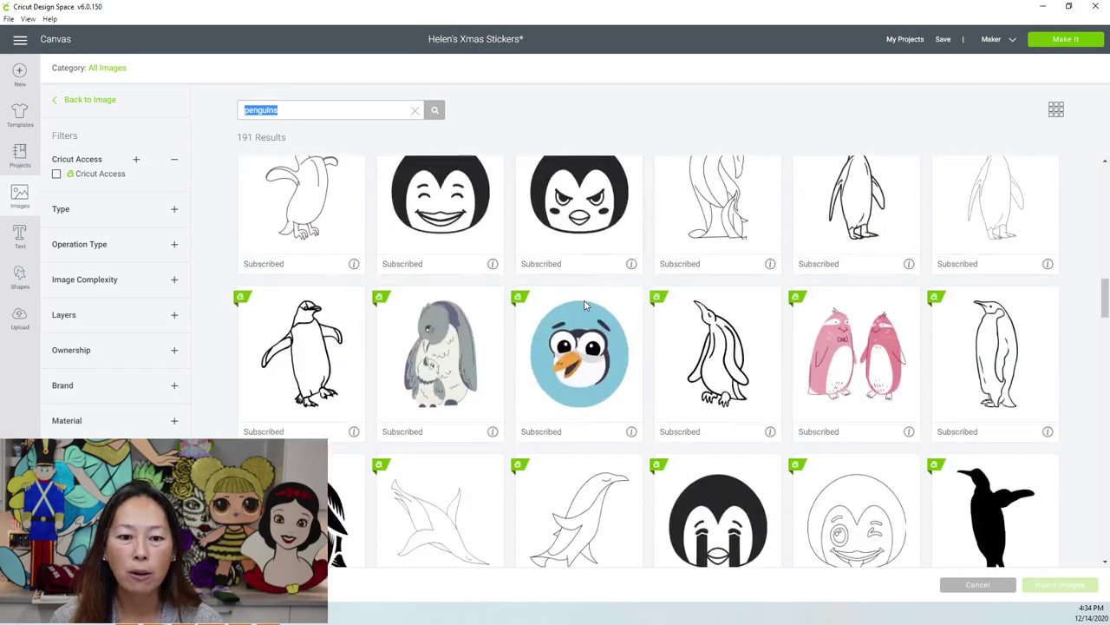
pyautogui.scroll(-10, 585, 304)
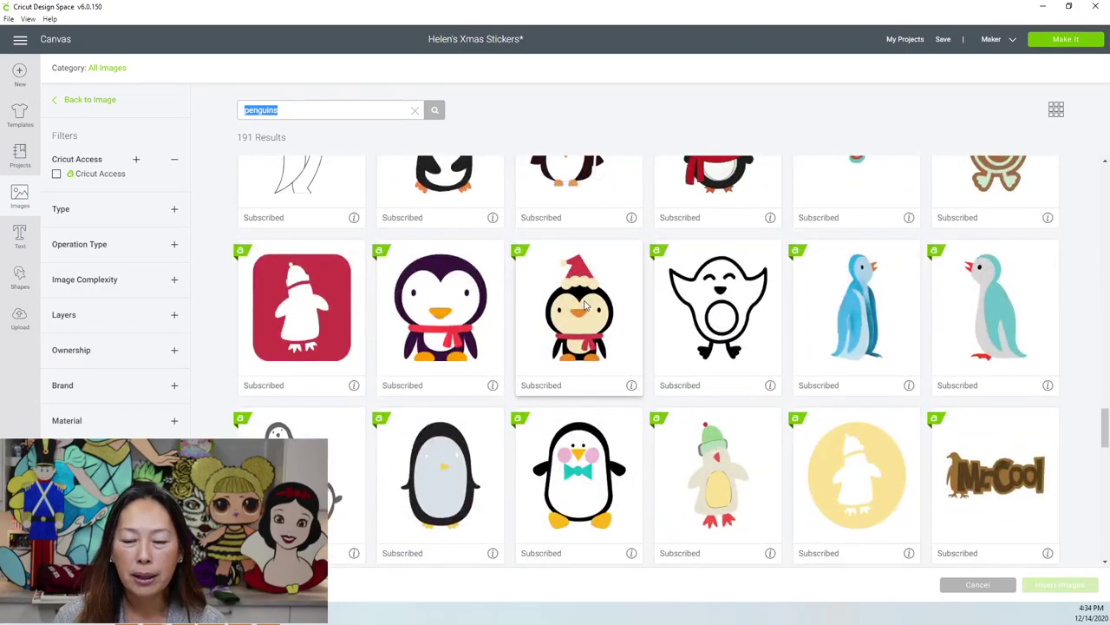
pyautogui.scroll(-5, 586, 304)
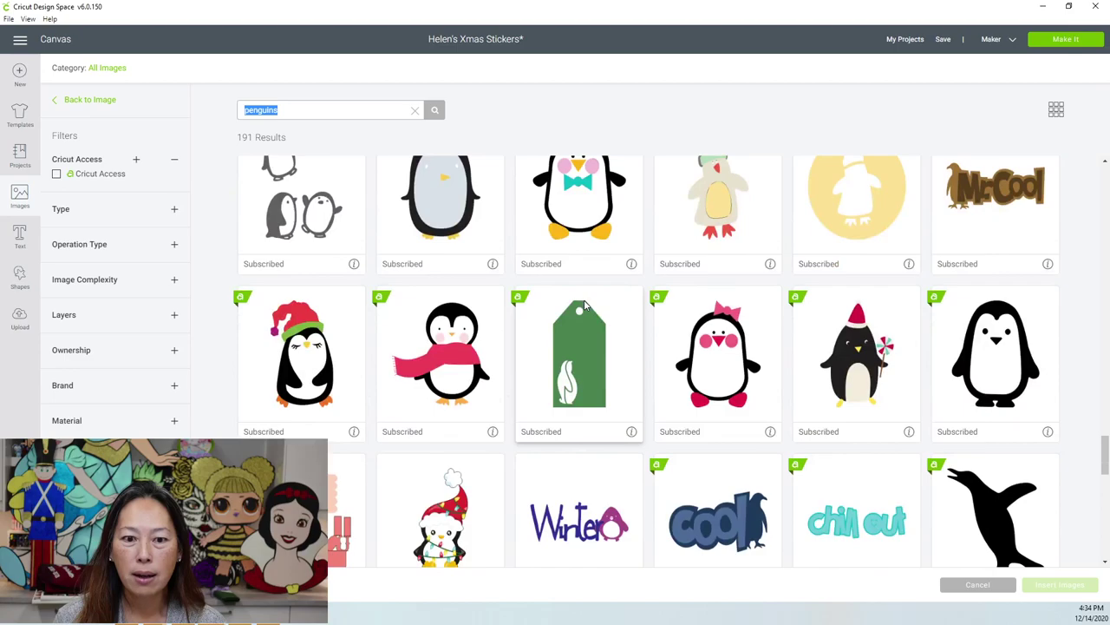
pyautogui.scroll(-4, 584, 299)
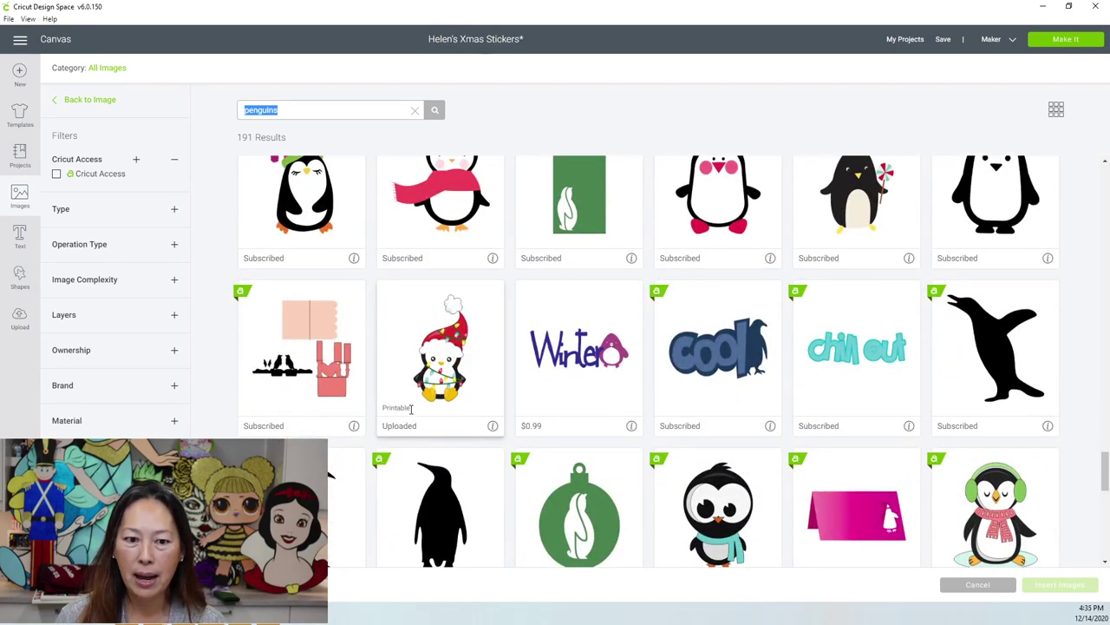
pyautogui.click(433, 375)
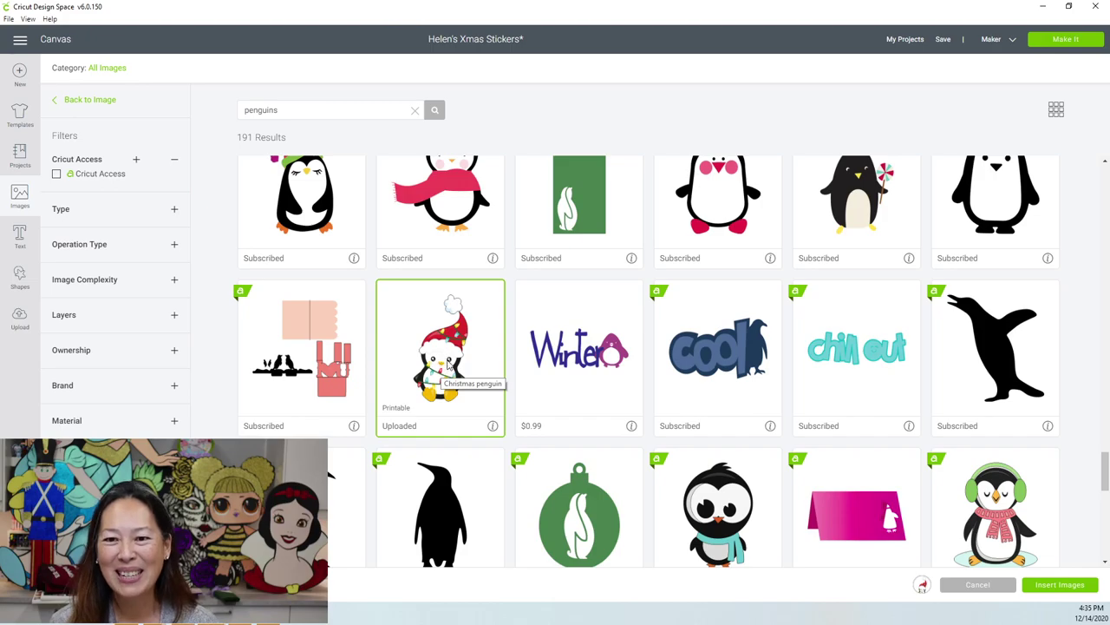
# - Add the penguin in the red snowflake sweater to the selection and insert both penguins on the canvas
pyautogui.scroll(-2, 468, 368)
pyautogui.scroll(-2, 520, 379)
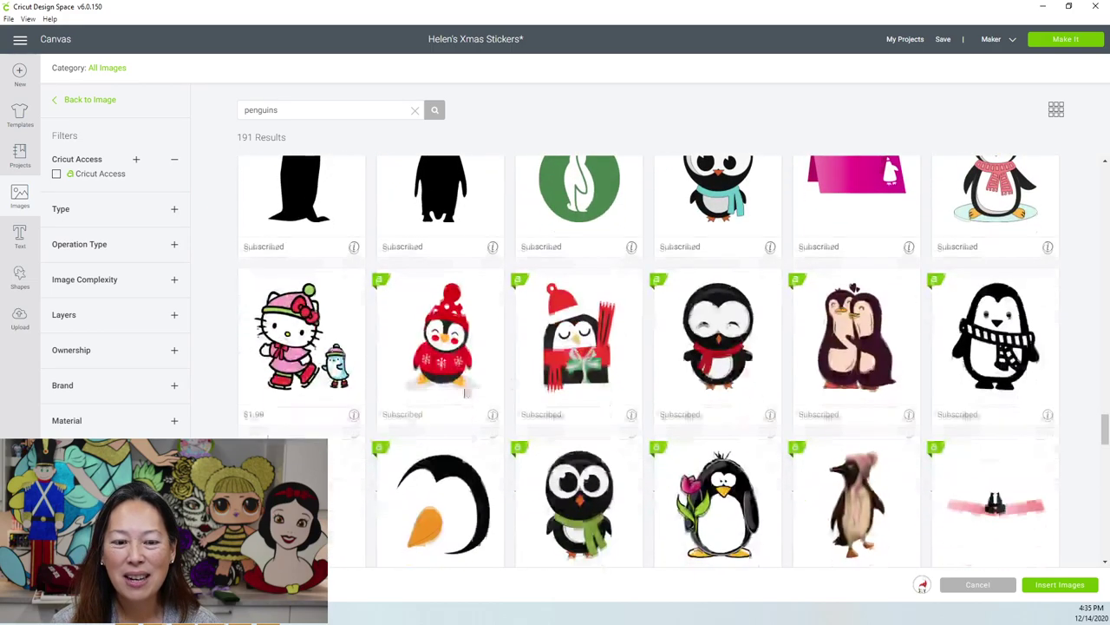
pyautogui.click(436, 347)
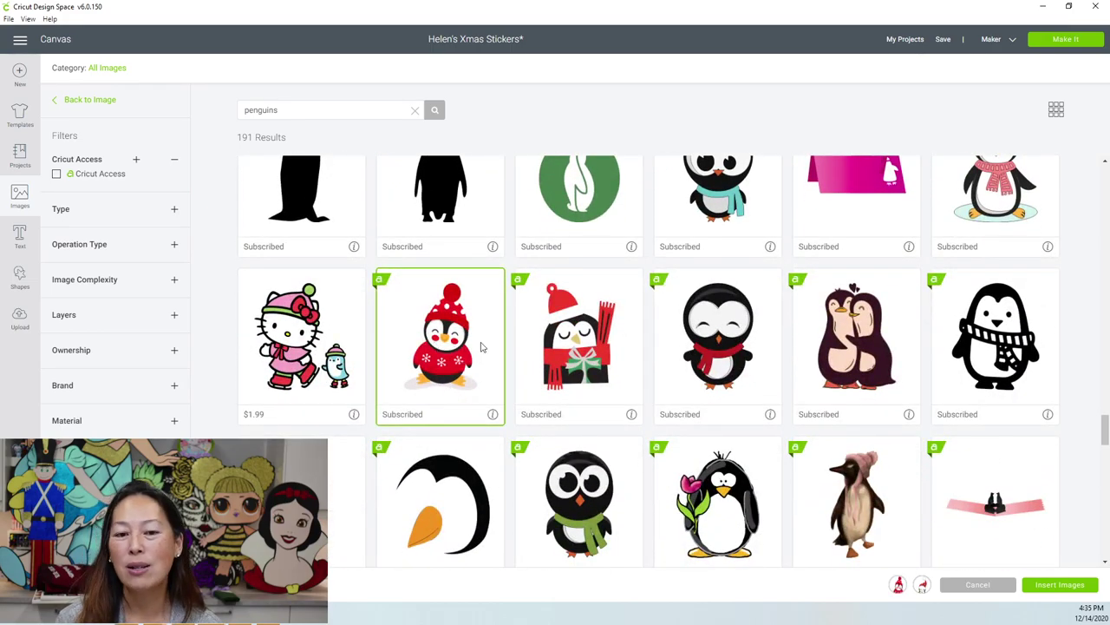
pyautogui.click(1050, 589)
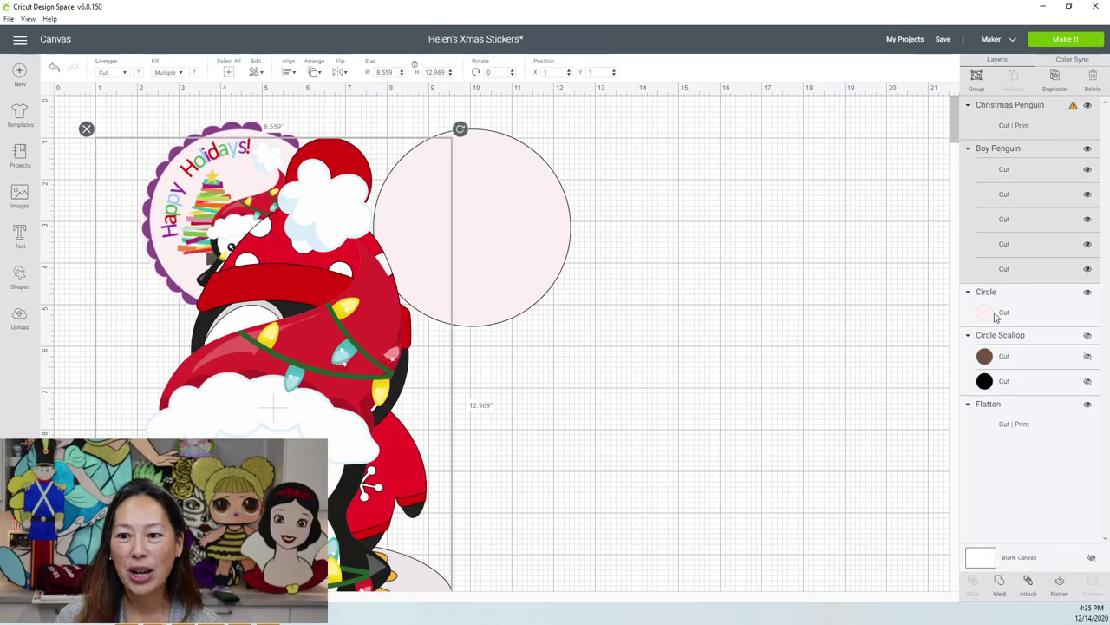
# - Move both penguins off the finished sticker and shrink them together to about 4.62 by 7 inches overall
pyautogui.moveTo(308, 362); pyautogui.dragTo(528, 330)
pyautogui.scroll(-2, 638, 414)
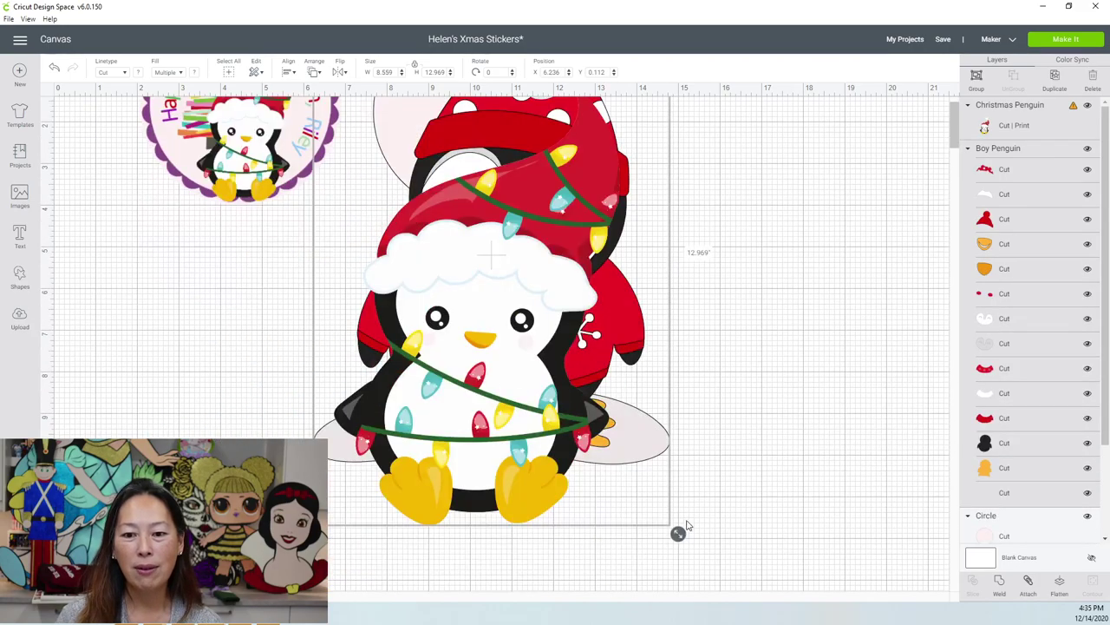
pyautogui.scroll(-2, 688, 504)
pyautogui.moveTo(678, 475); pyautogui.dragTo(512, 232)
pyautogui.scroll(5, 636, 305)
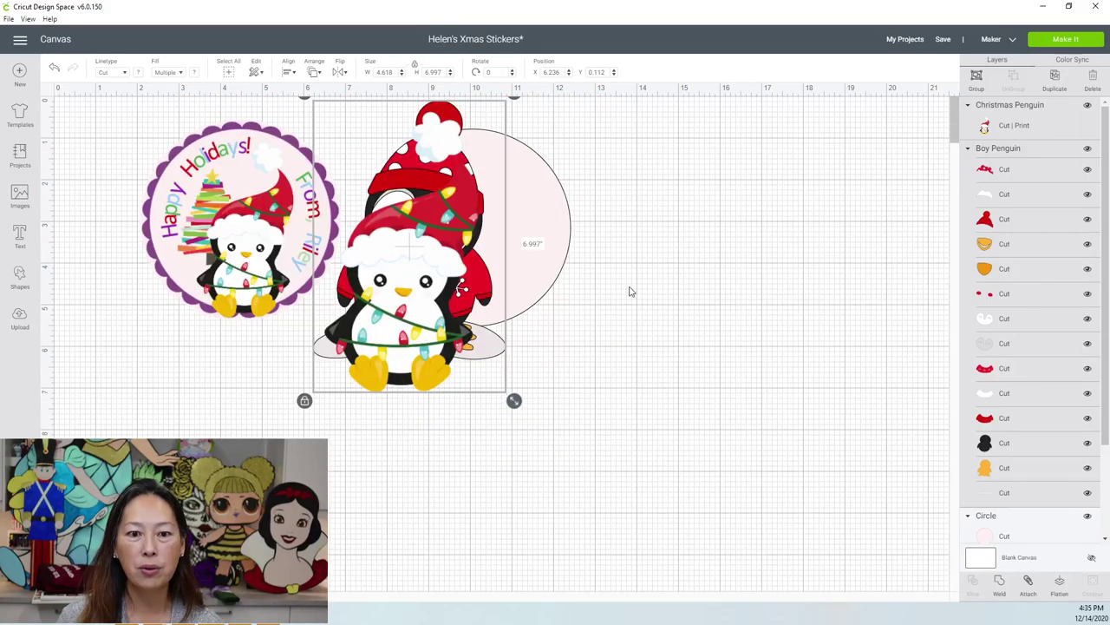
# - Move the string-light penguin alone to the empty area beyond the pink circle and shrink it to about 2.66 by 4.84 inches
pyautogui.click(579, 289)
pyautogui.click(416, 279)
pyautogui.moveTo(416, 279); pyautogui.dragTo(731, 260)
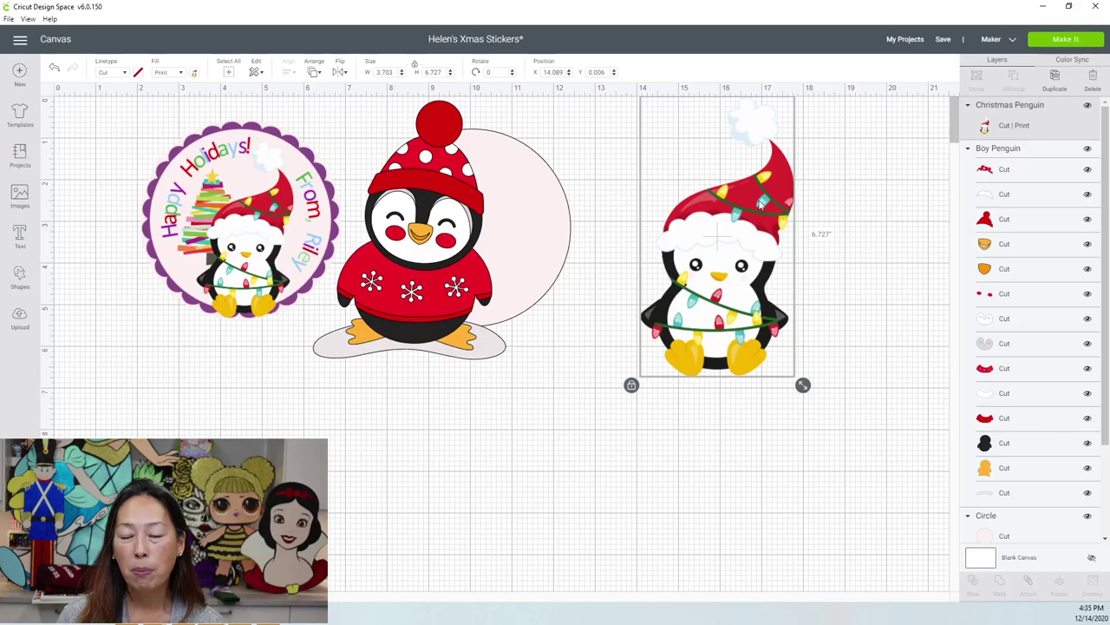
pyautogui.moveTo(803, 385); pyautogui.dragTo(759, 306)
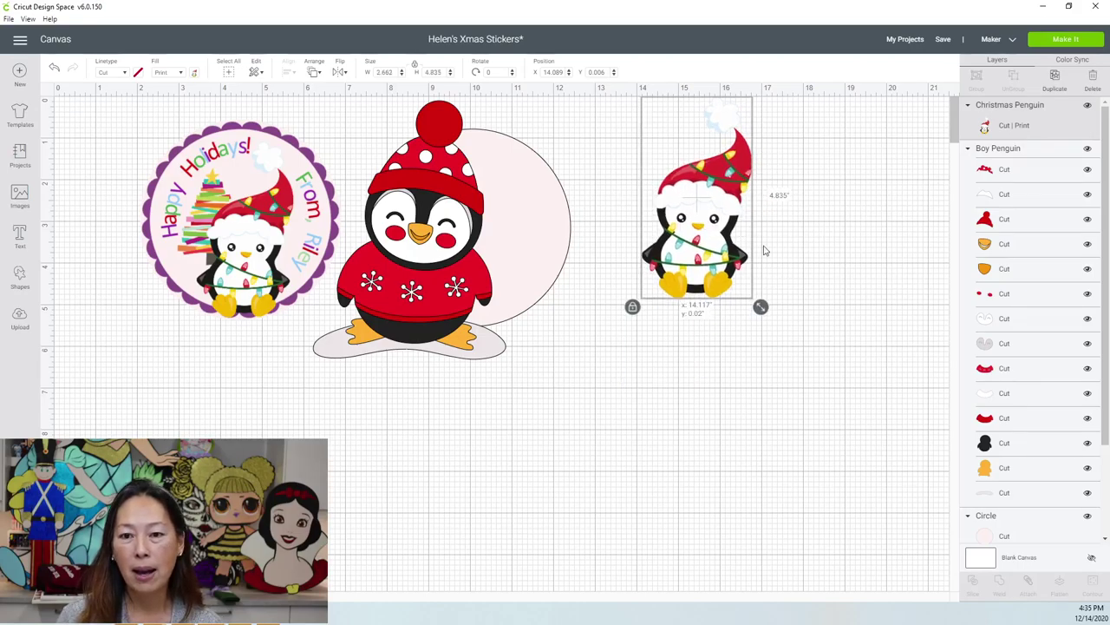
pyautogui.moveTo(697, 247); pyautogui.dragTo(770, 278)
# - Move the red-sweater penguin down off the center of the circle and delete the pale snow patch under its feet
pyautogui.click(410, 235)
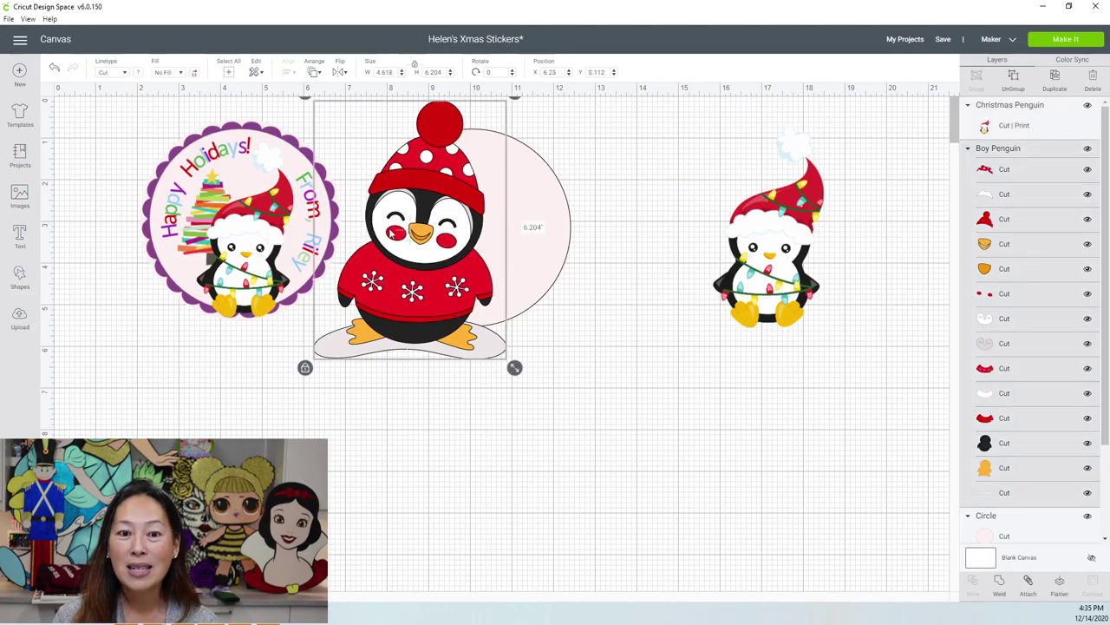
pyautogui.moveTo(417, 254); pyautogui.dragTo(627, 372)
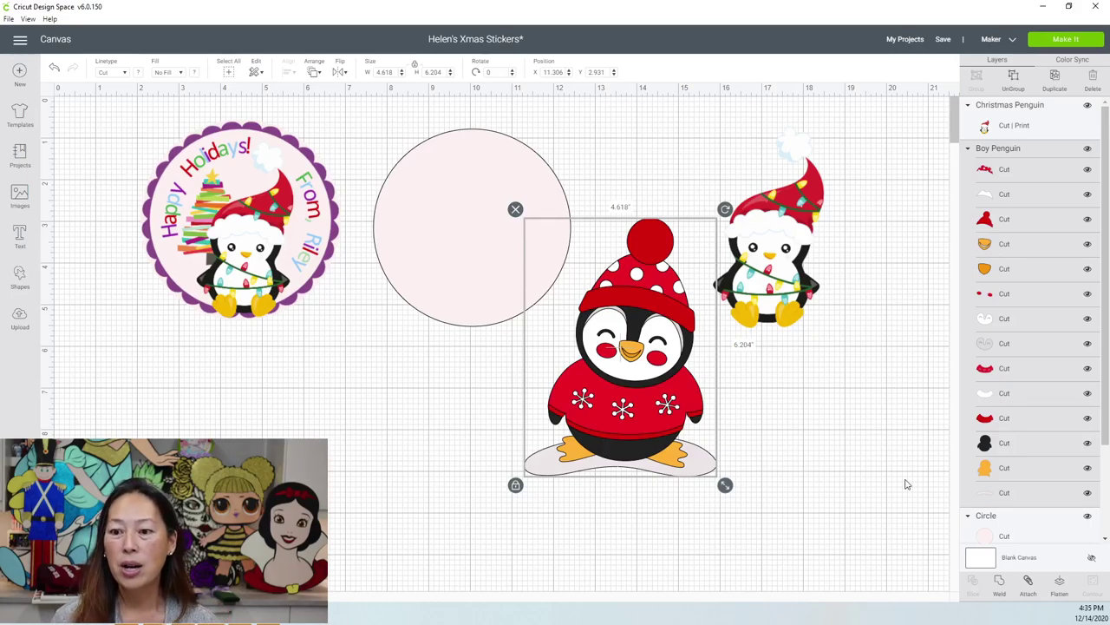
pyautogui.click(1018, 500)
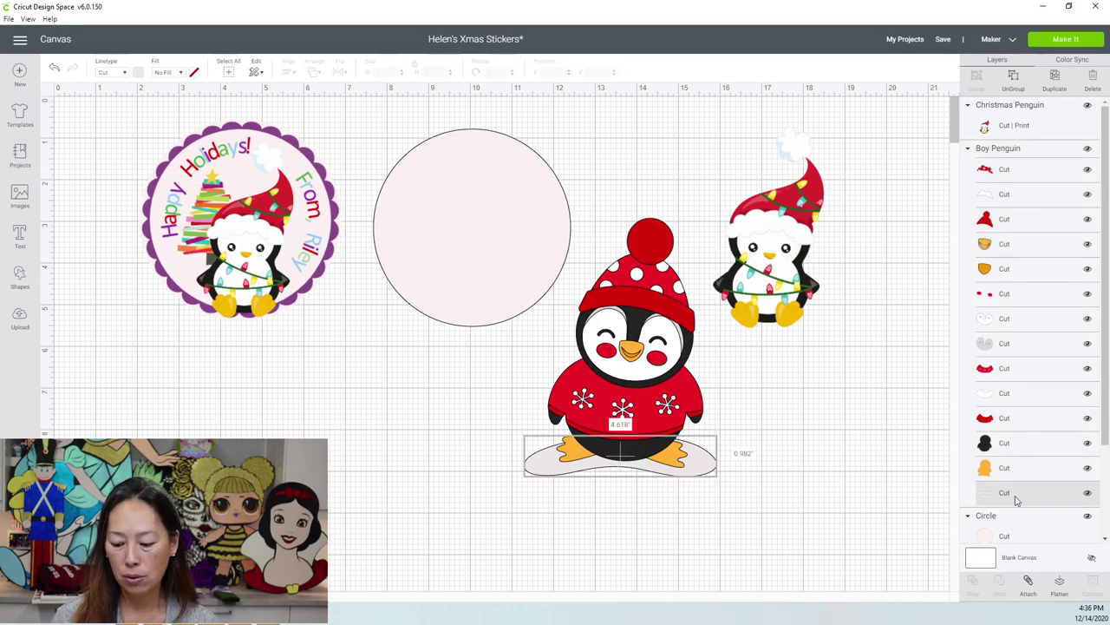
pyautogui.press('Delete')
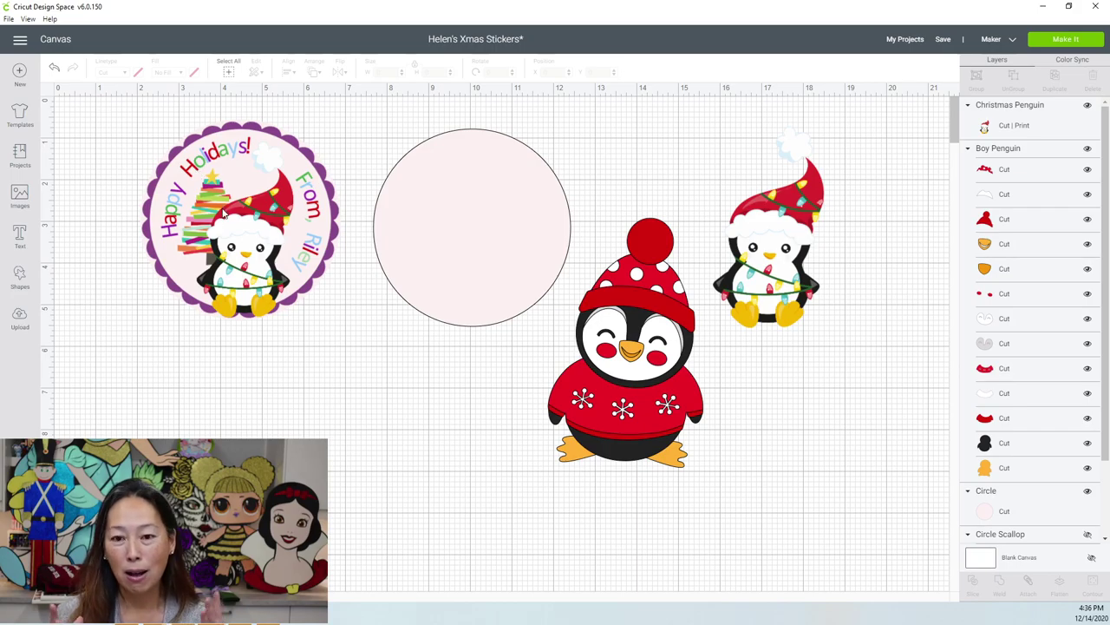
# - Recolor the main sweater layer of the Boy Penguin light blue
pyautogui.click(665, 300)
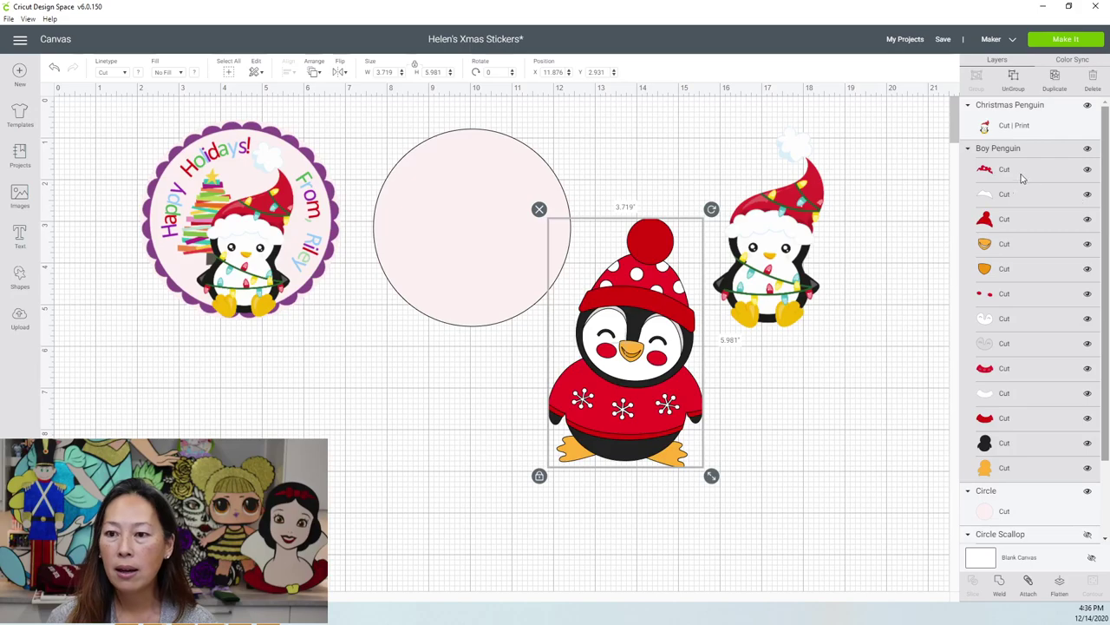
pyautogui.click(992, 371)
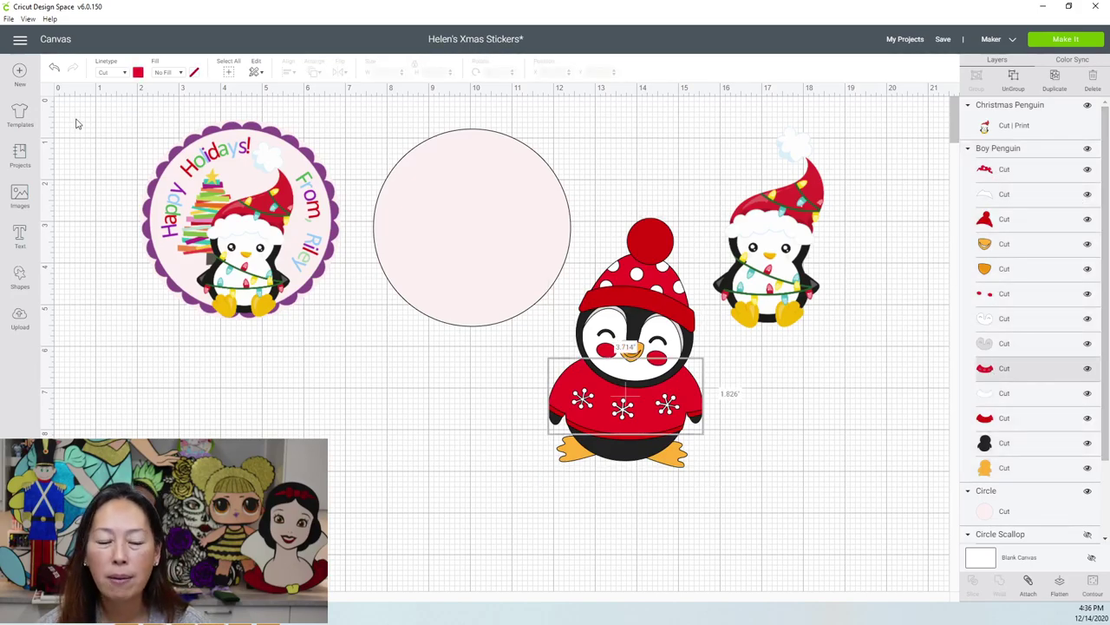
pyautogui.click(139, 73)
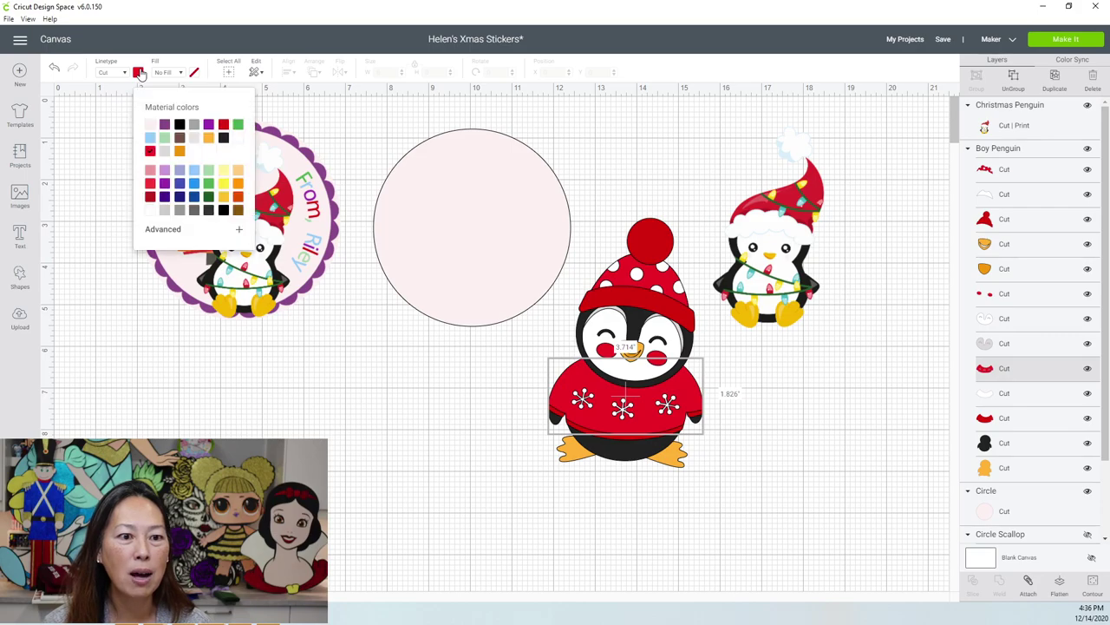
pyautogui.click(151, 139)
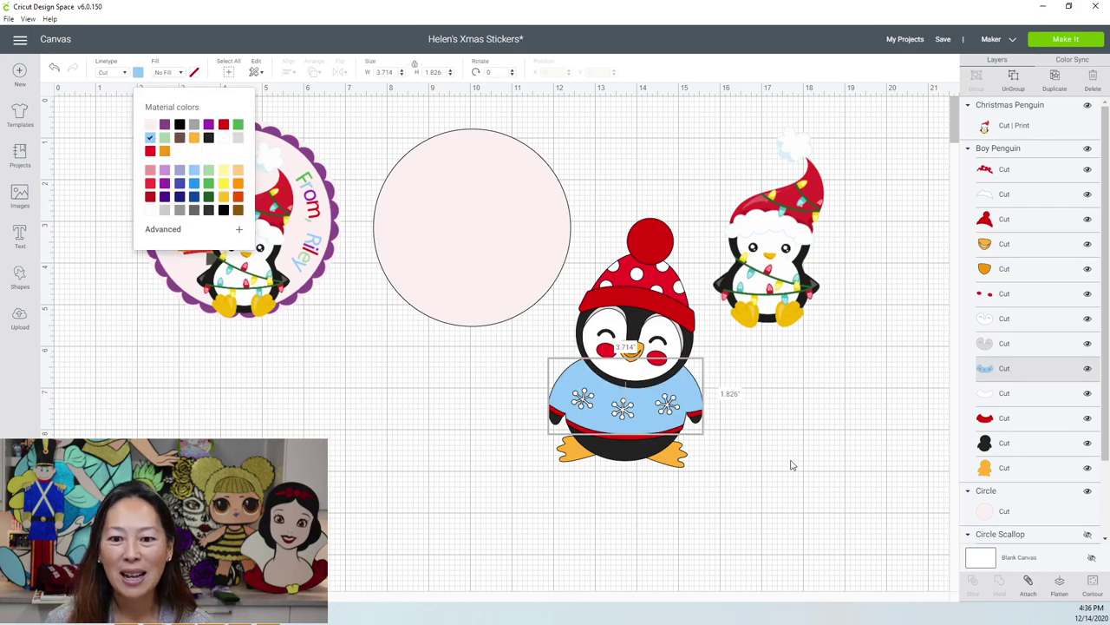
# - Recolor the penguin's sweater trim layer dark blue and clear the selection
pyautogui.click(1019, 421)
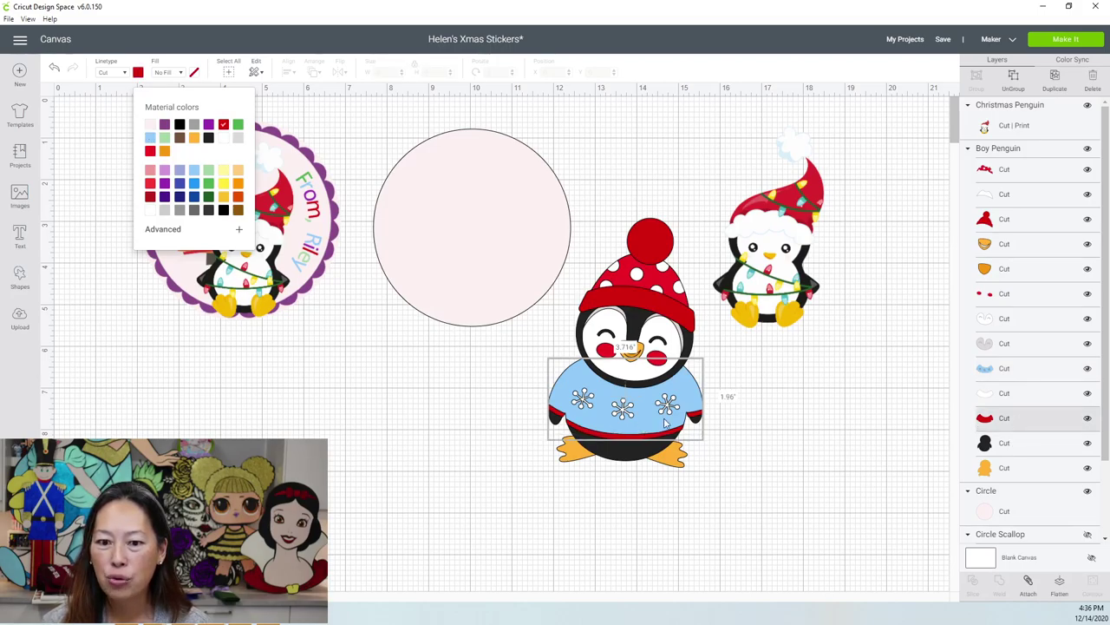
pyautogui.click(180, 184)
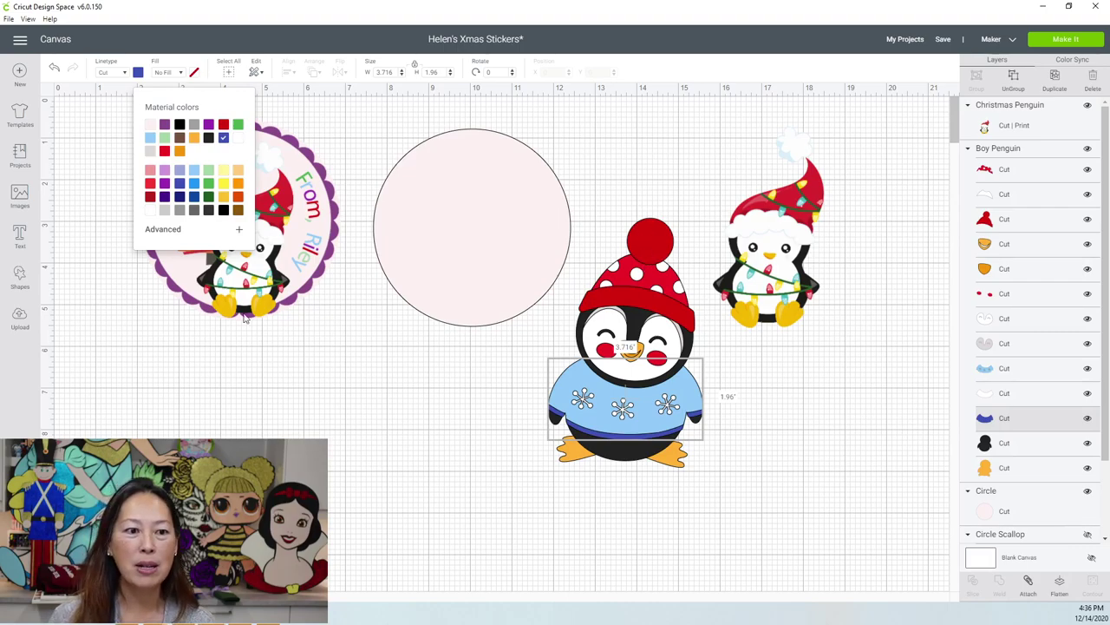
pyautogui.click(264, 370)
pyautogui.click(24, 283)
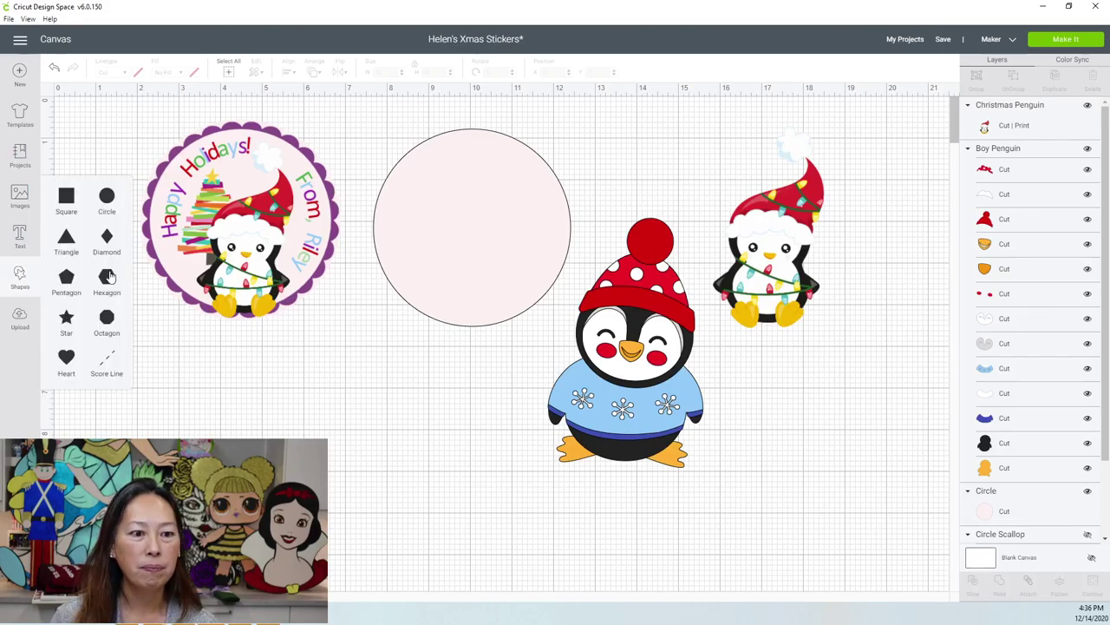
pyautogui.click(68, 360)
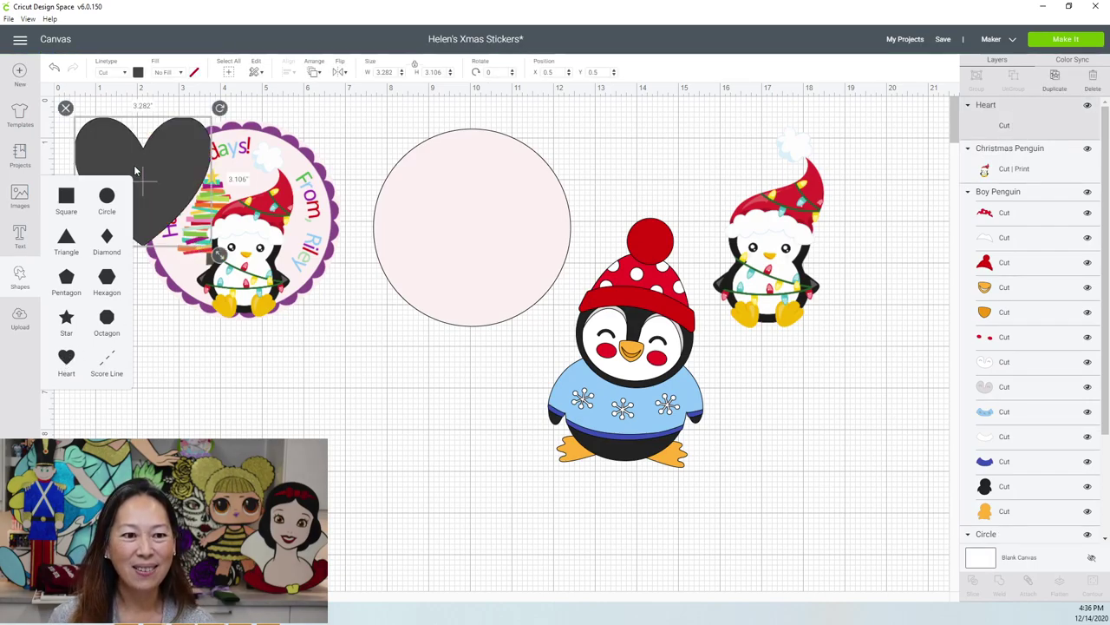
pyautogui.click(65, 108)
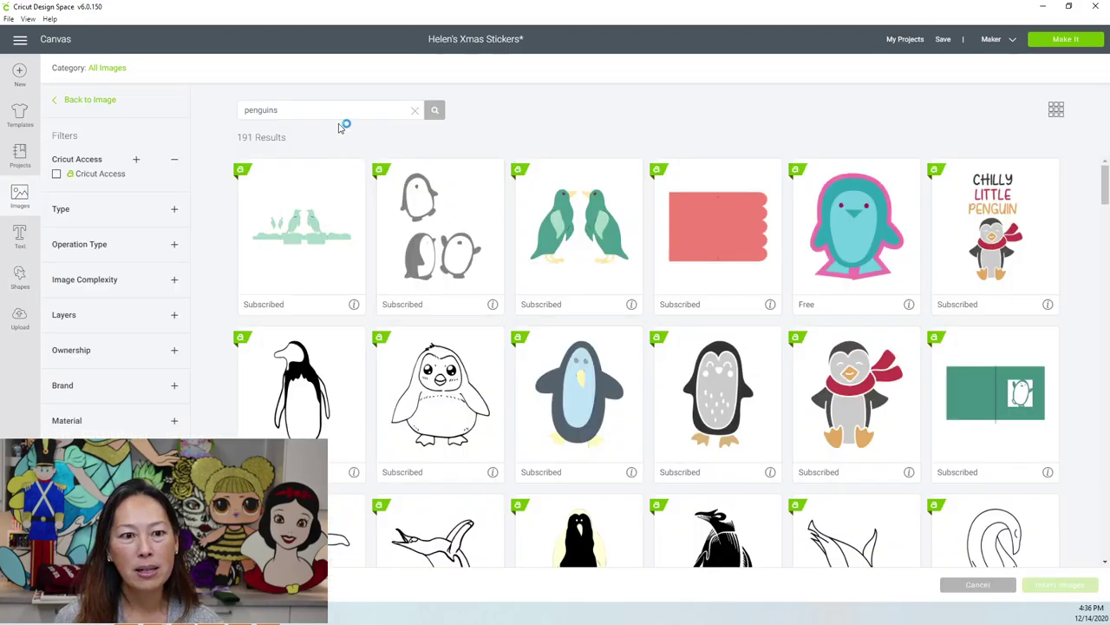
# - Search the image library for candy canes and insert the crossed red candy canes tied with a bow
pyautogui.doubleClick(333, 111)
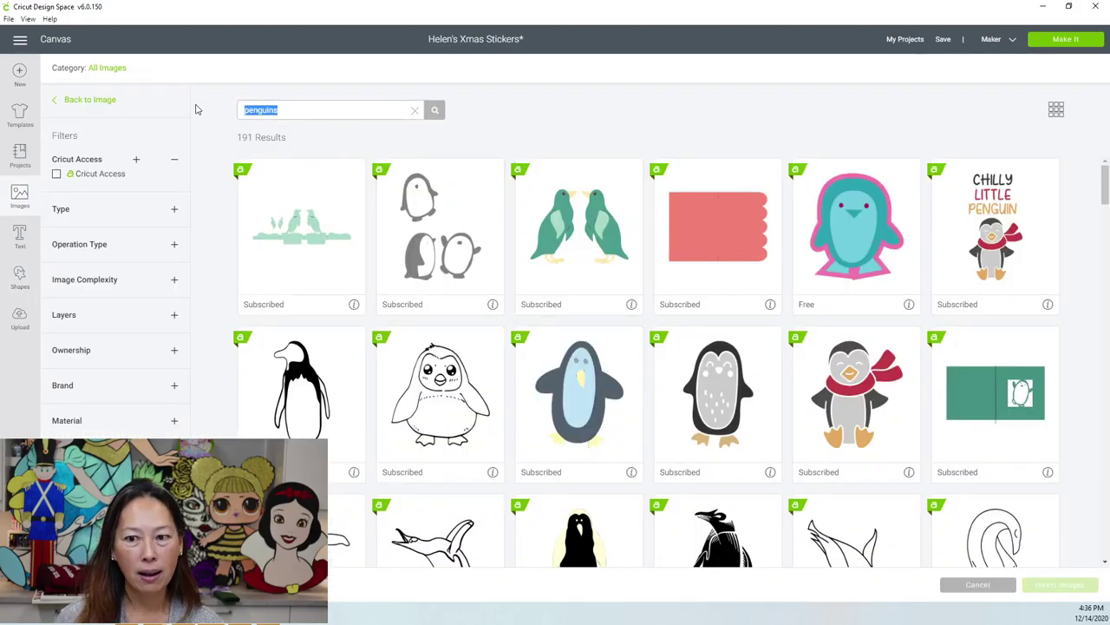
pyautogui.write('candy canes')
pyautogui.press('Return')
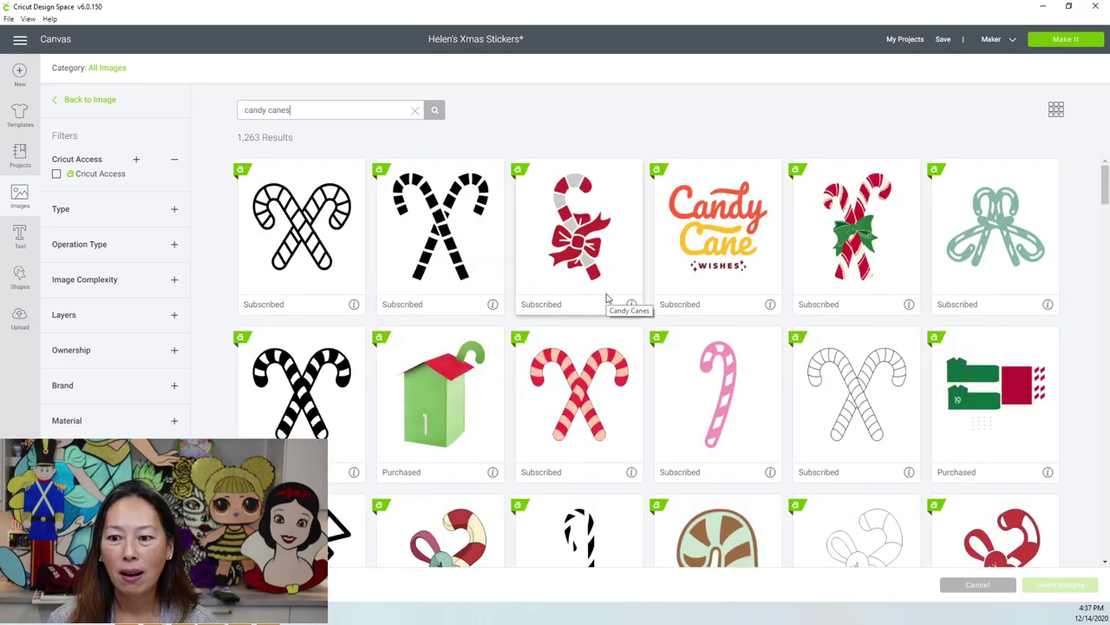
pyautogui.scroll(-3, 607, 299)
pyautogui.scroll(-6, 607, 299)
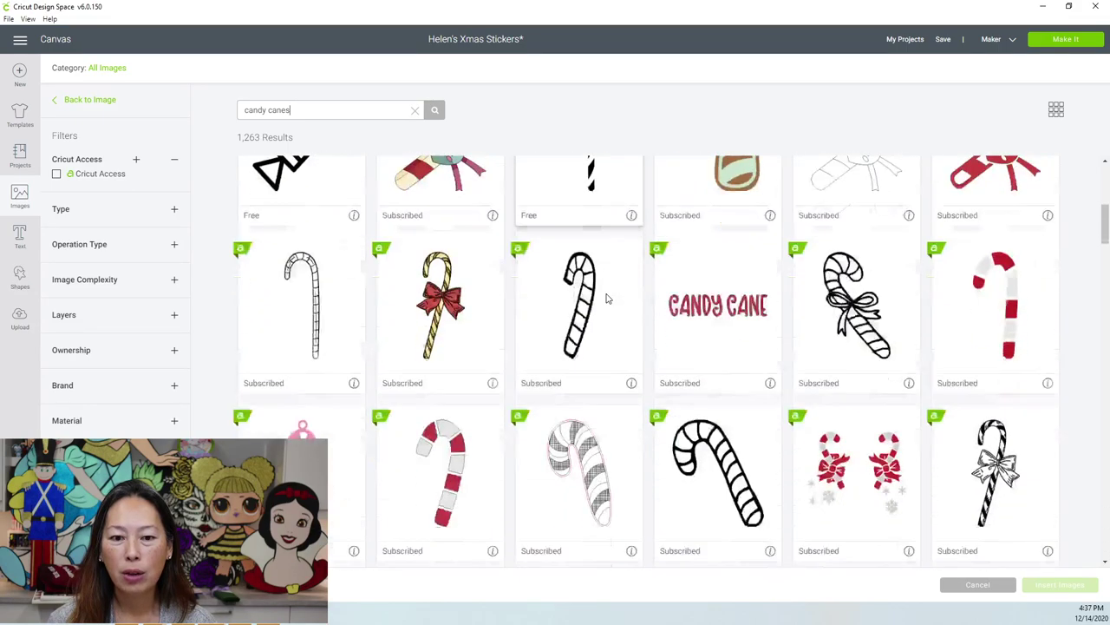
pyautogui.scroll(-4, 607, 299)
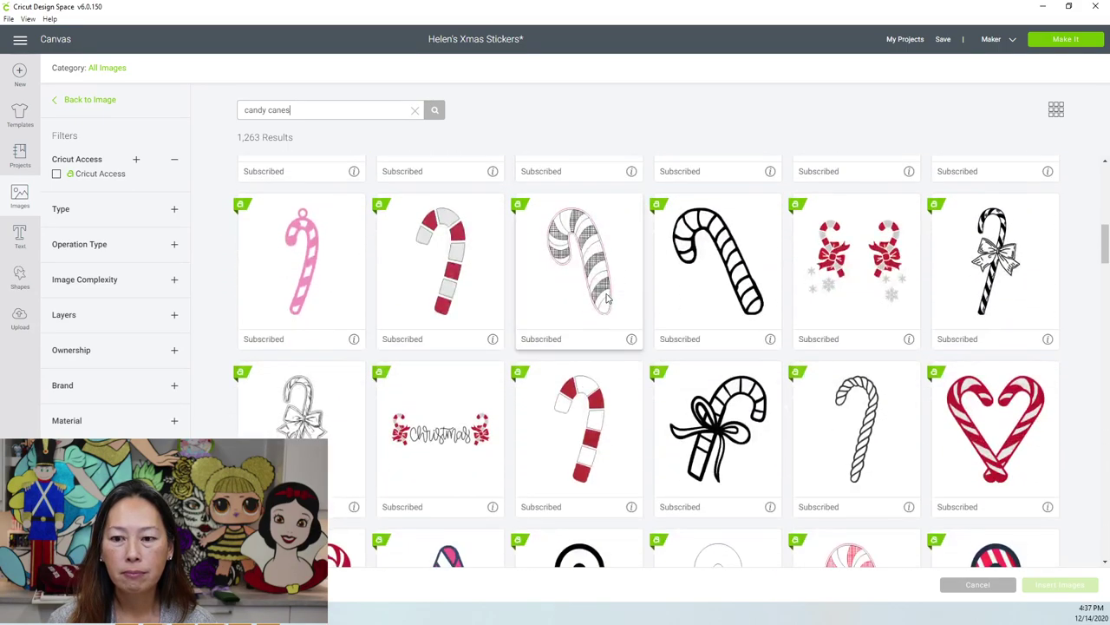
pyautogui.scroll(-5, 608, 299)
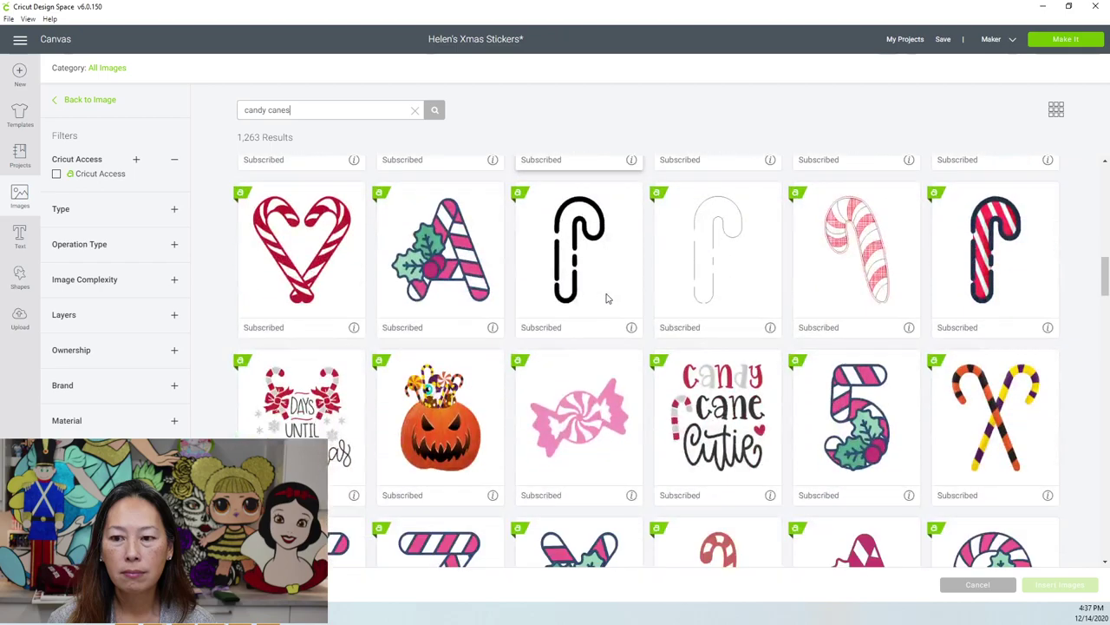
pyautogui.scroll(-3, 607, 299)
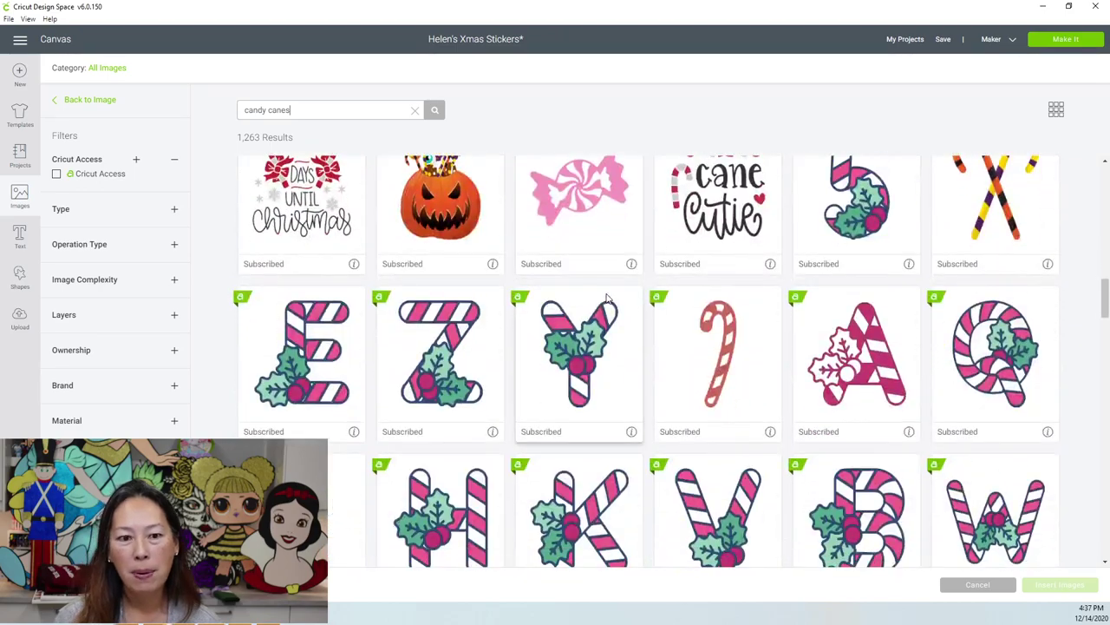
pyautogui.scroll(2, 607, 299)
pyautogui.scroll(-5, 607, 299)
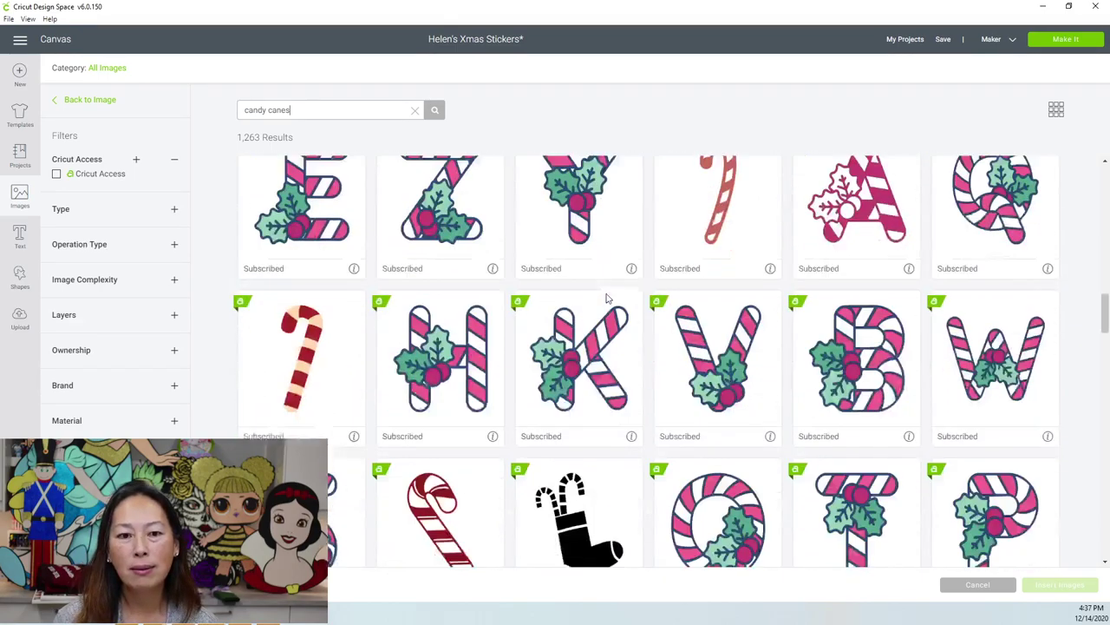
pyautogui.scroll(-1, 608, 299)
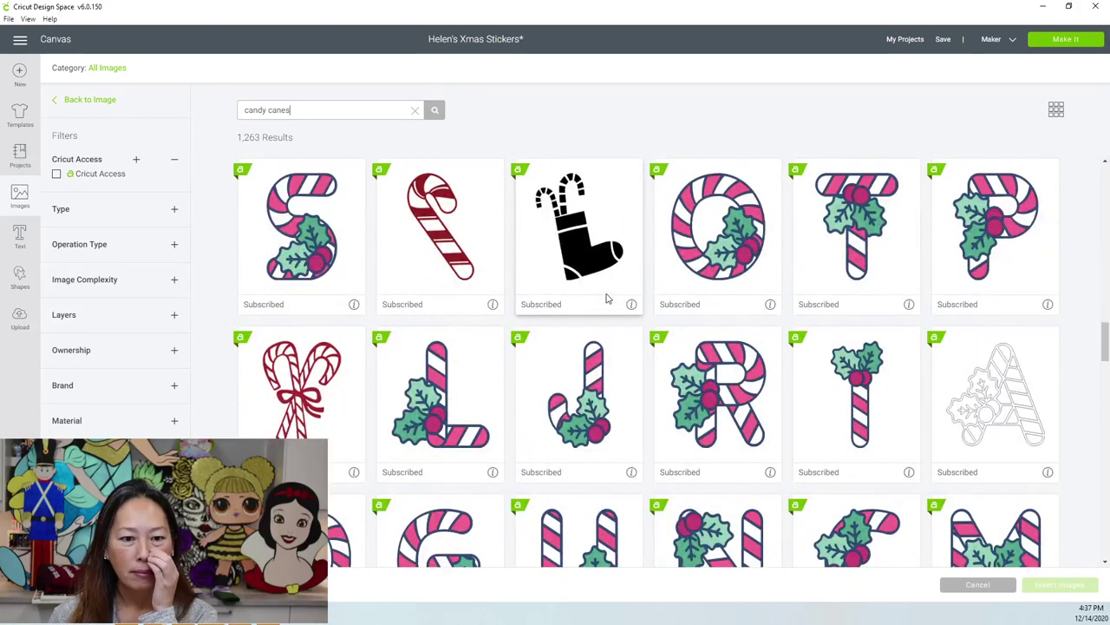
pyautogui.click(318, 382)
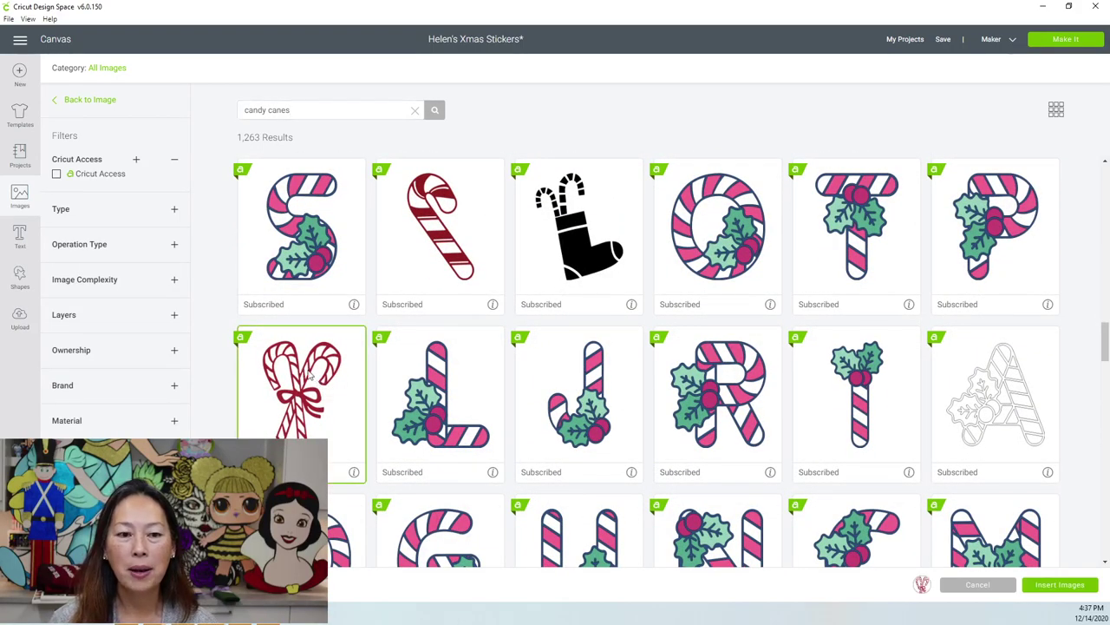
pyautogui.click(1062, 586)
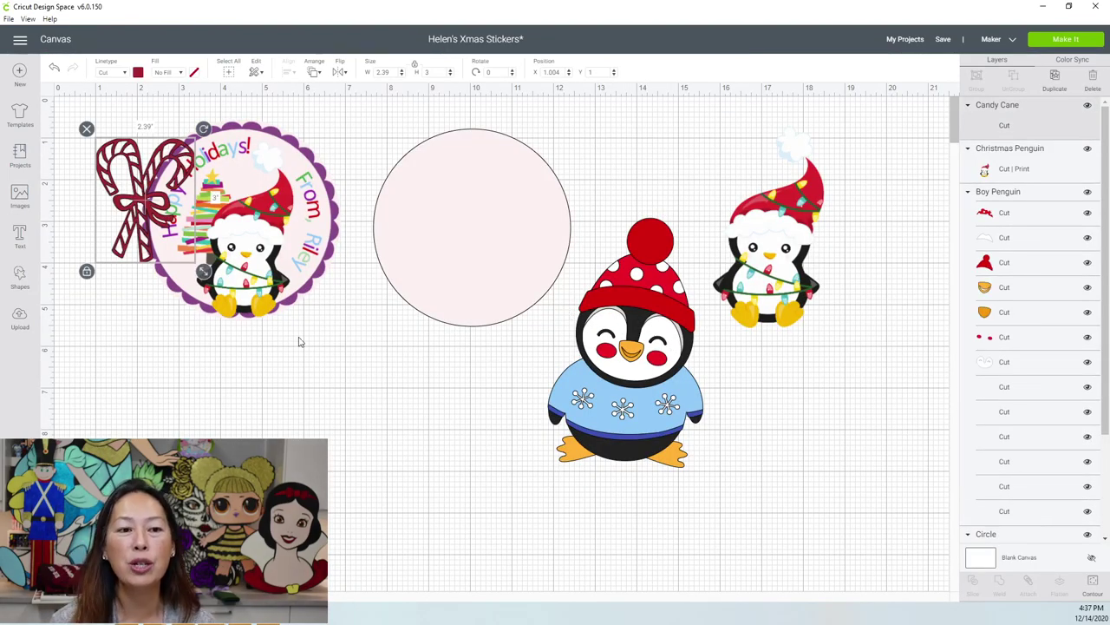
# - Shrink the candy canes to about 0.515 by 0.647 inches on the blue-sweater penguin's hat pompom and recolor them light pink
pyautogui.moveTo(139, 215); pyautogui.dragTo(399, 427)
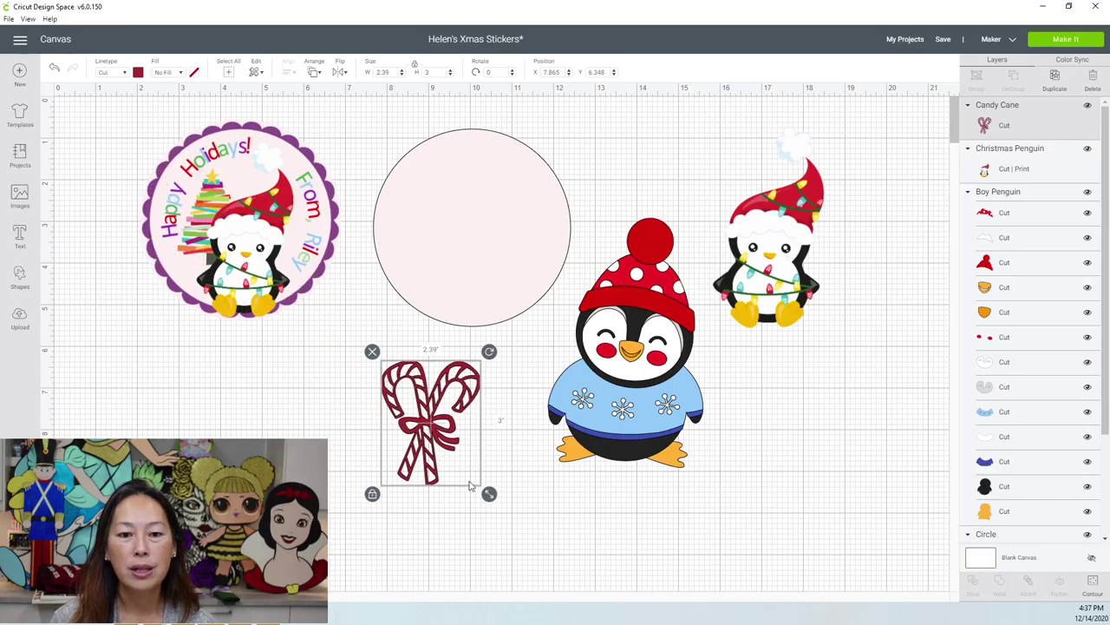
pyautogui.moveTo(486, 494); pyautogui.dragTo(670, 258)
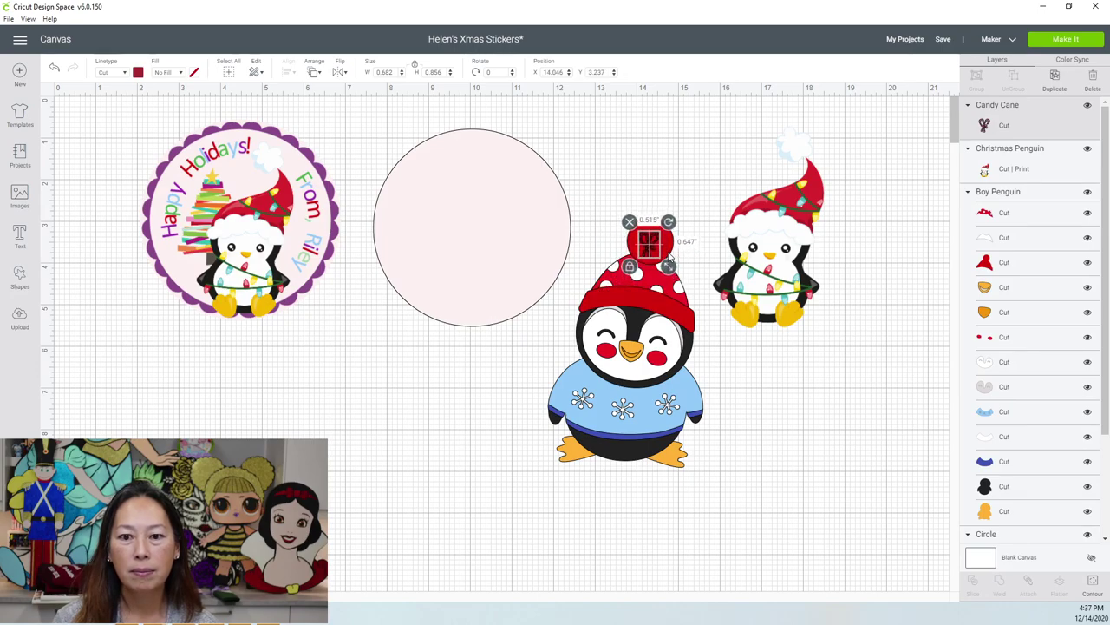
pyautogui.click(137, 73)
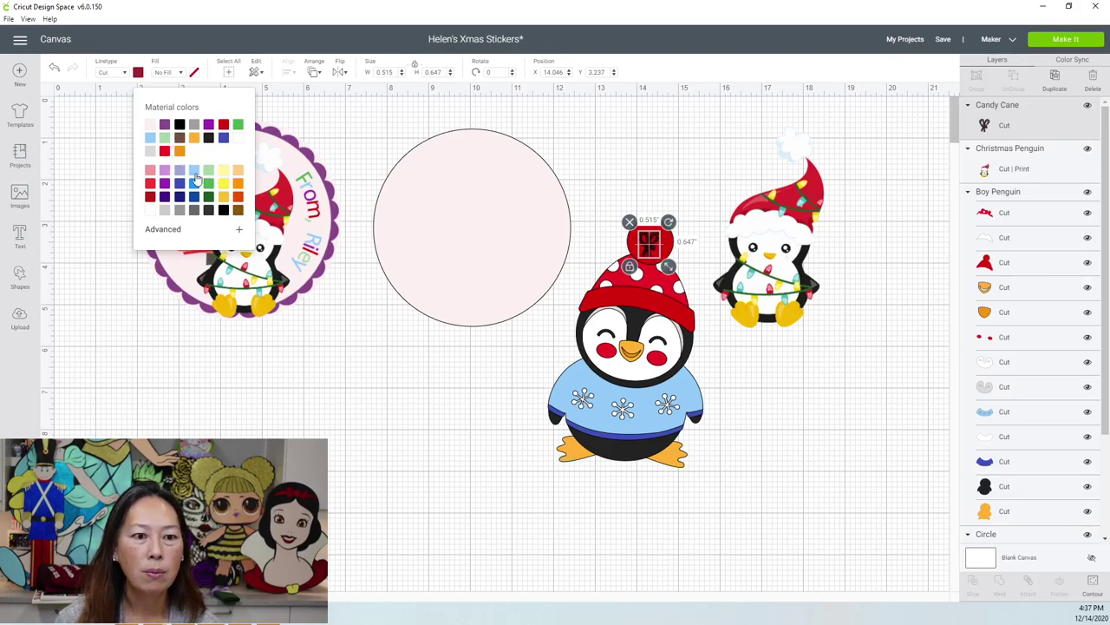
pyautogui.click(164, 151)
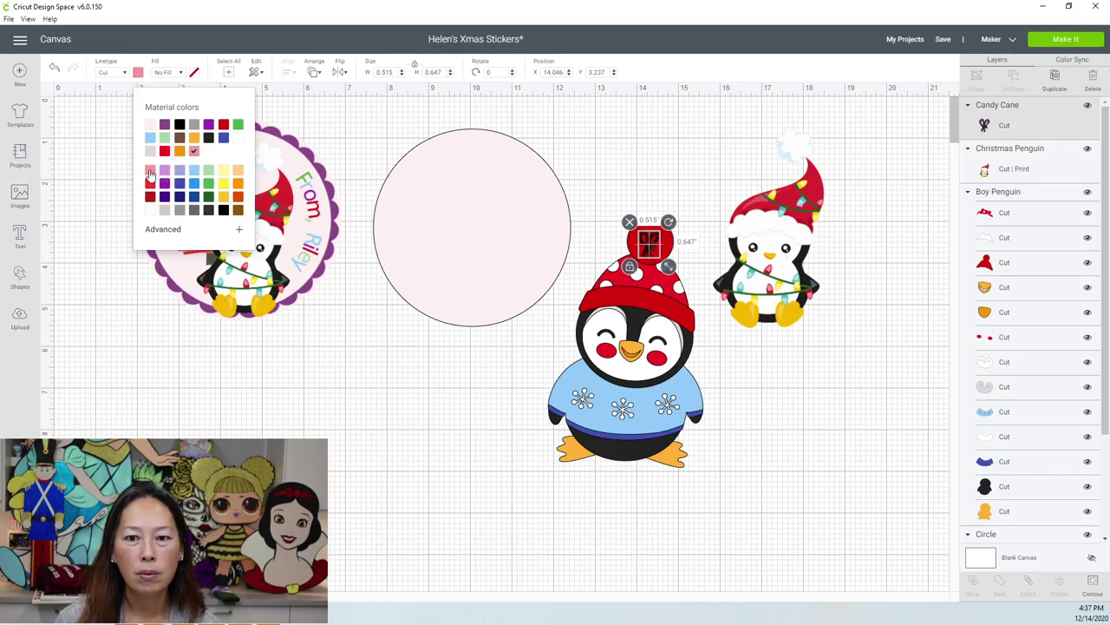
pyautogui.click(454, 349)
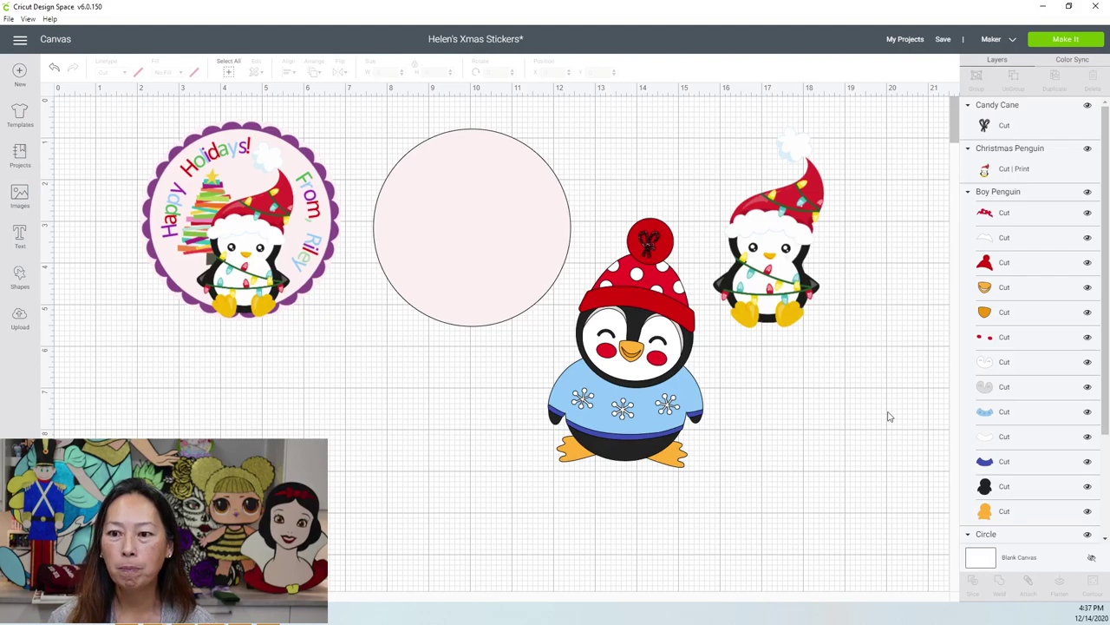
# - Flatten the Boy Penguin group and shrink it to about 1.88 by 3.023 inches inside the pink circle
pyautogui.click(1029, 194)
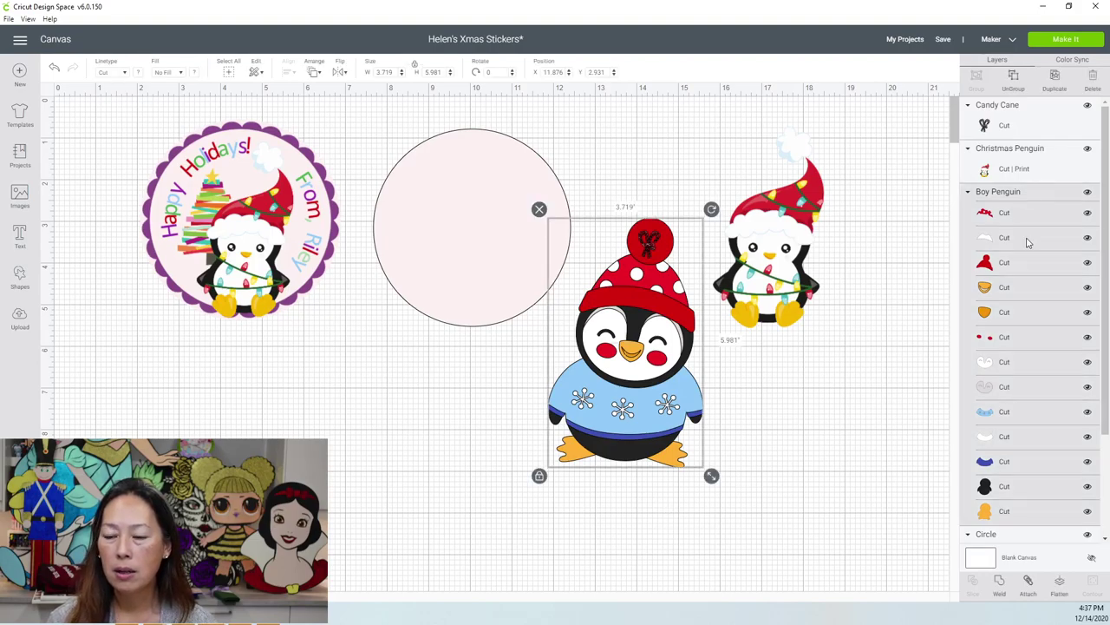
pyautogui.click(1059, 584)
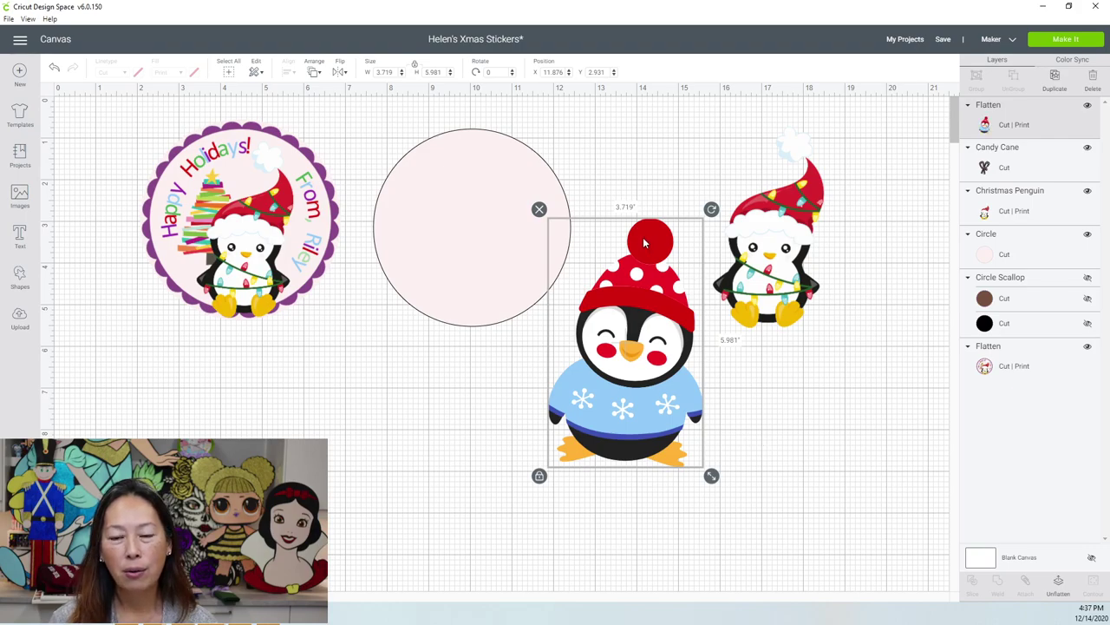
pyautogui.moveTo(630, 332); pyautogui.dragTo(511, 308)
pyautogui.moveTo(593, 452); pyautogui.dragTo(514, 328)
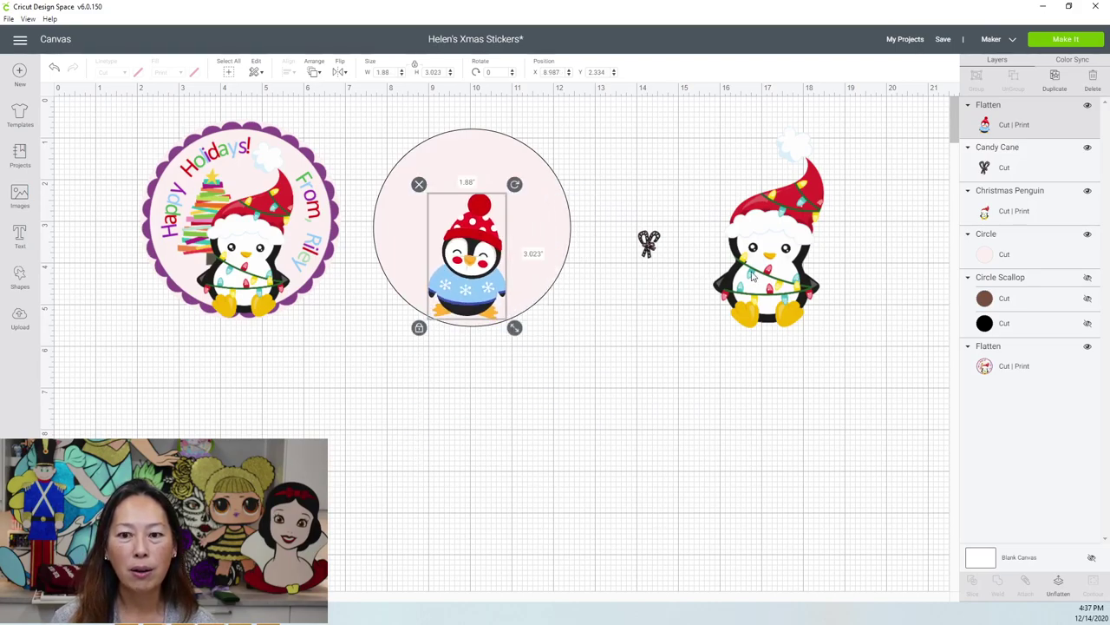
# - Enlarge the blue-sweater penguin to about 4.56 by 7.333 inches below the circle and place the candy canes on its pompom
pyautogui.click(769, 274)
pyautogui.click(647, 242)
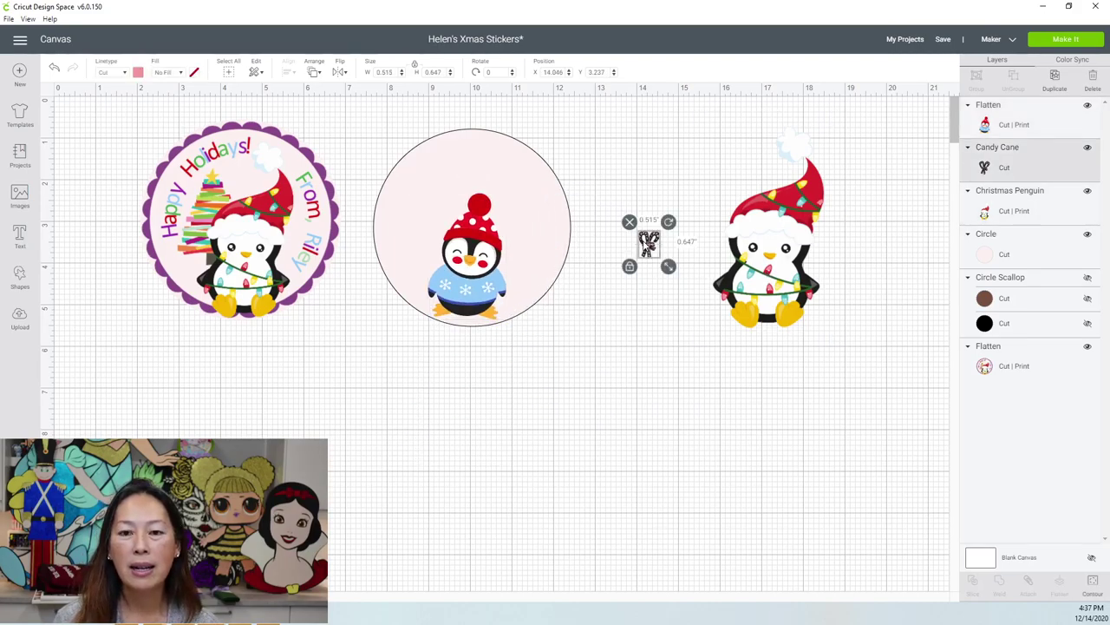
pyautogui.moveTo(479, 245); pyautogui.dragTo(596, 388)
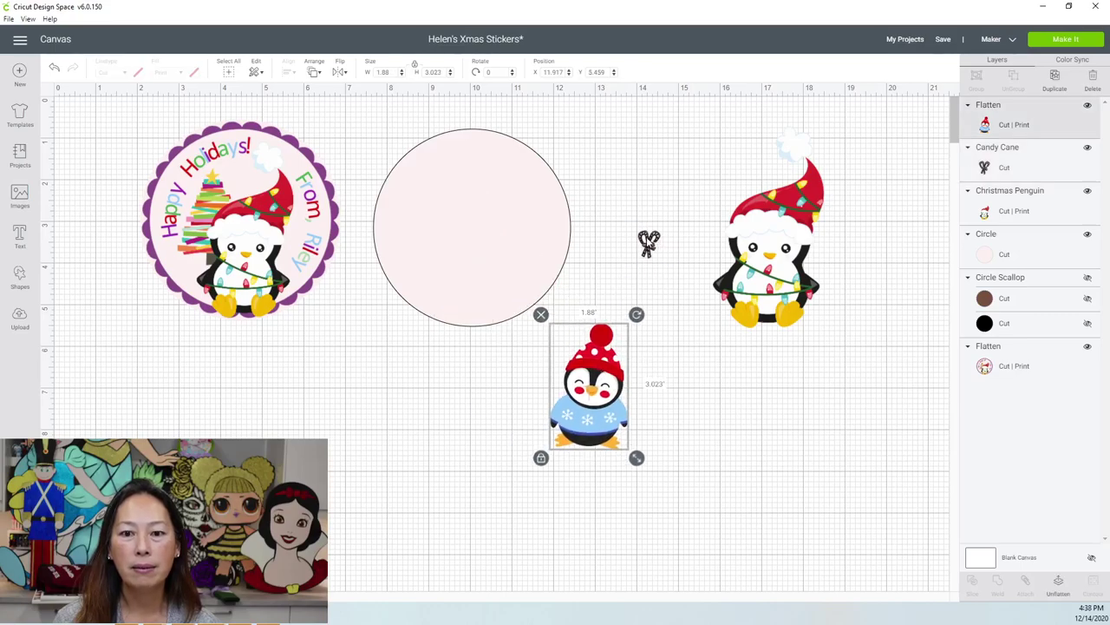
pyautogui.moveTo(637, 457); pyautogui.dragTo(754, 550)
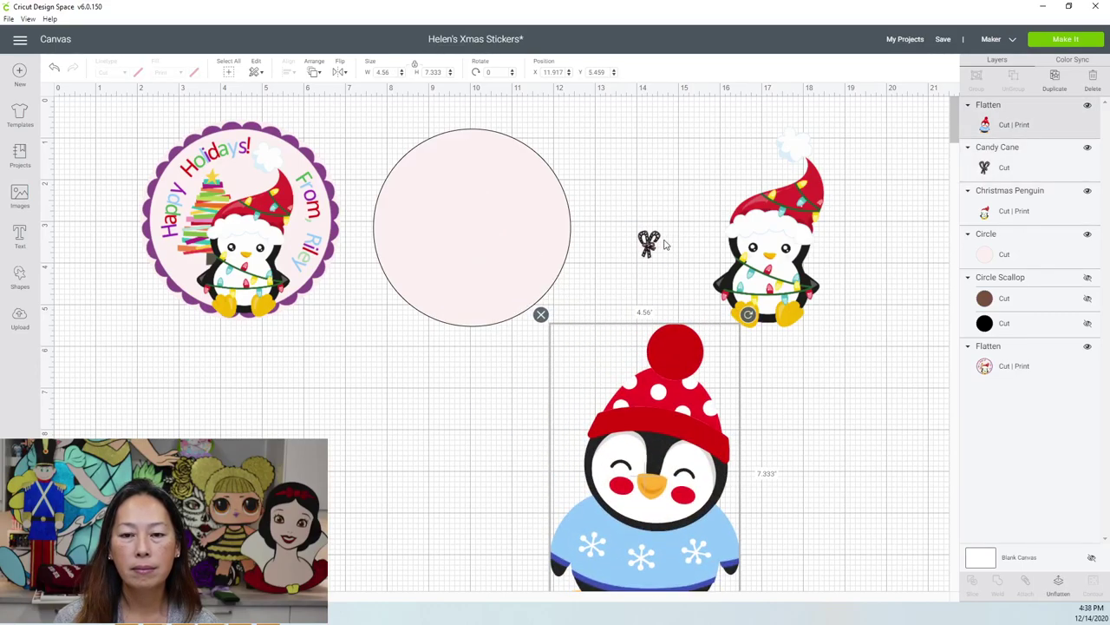
pyautogui.moveTo(649, 245); pyautogui.dragTo(673, 354)
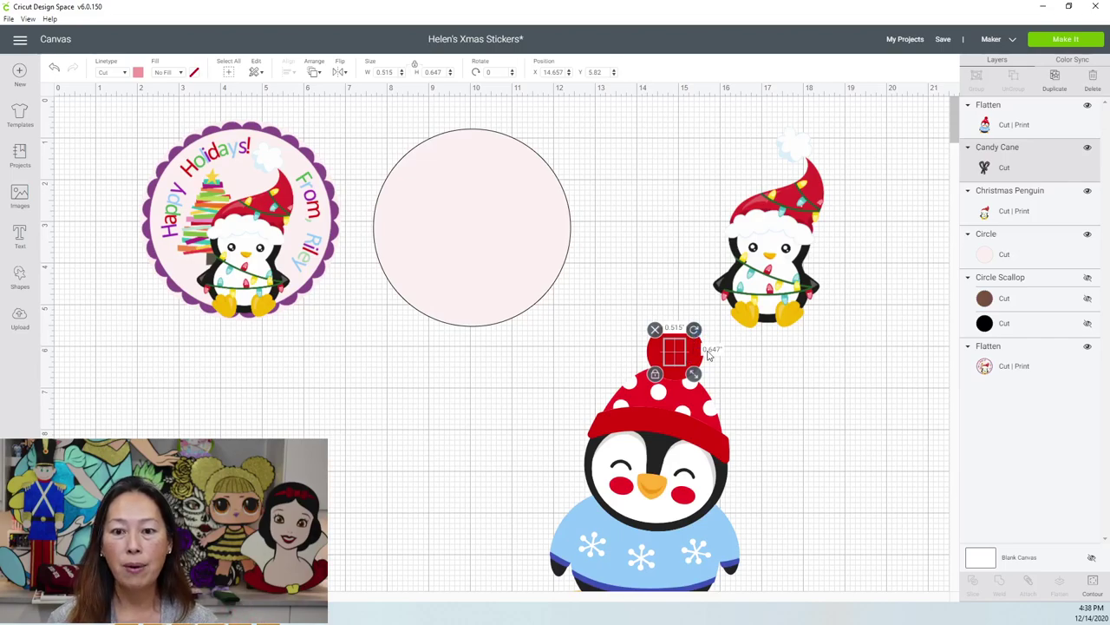
pyautogui.click(781, 389)
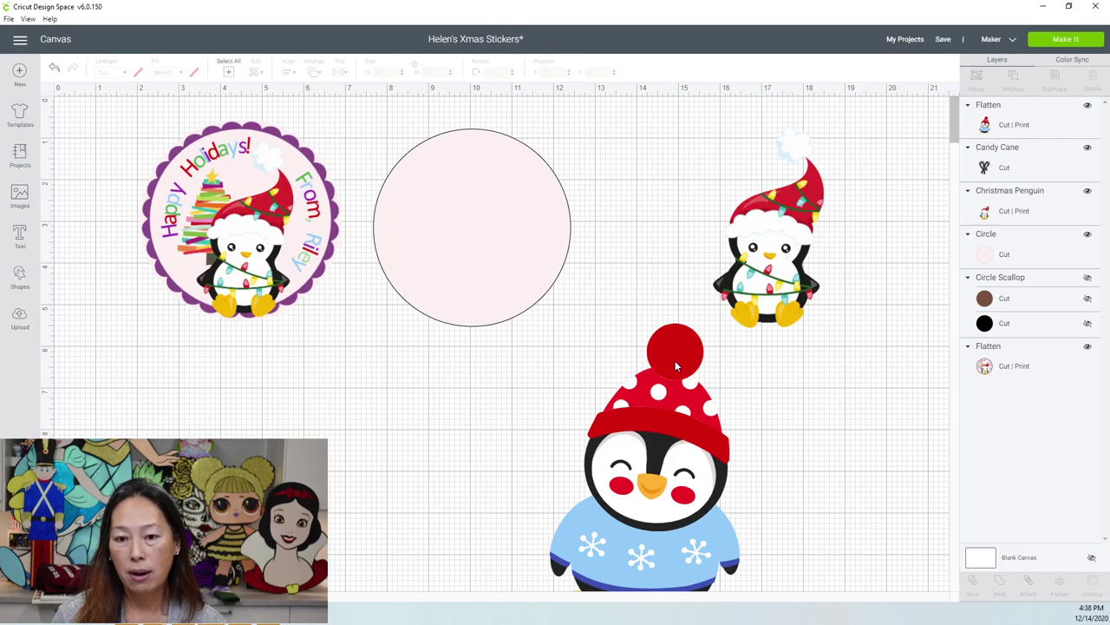
# - Send the blue-sweater penguin to the back and flatten it together with the candy canes on its pompom
pyautogui.click(675, 360)
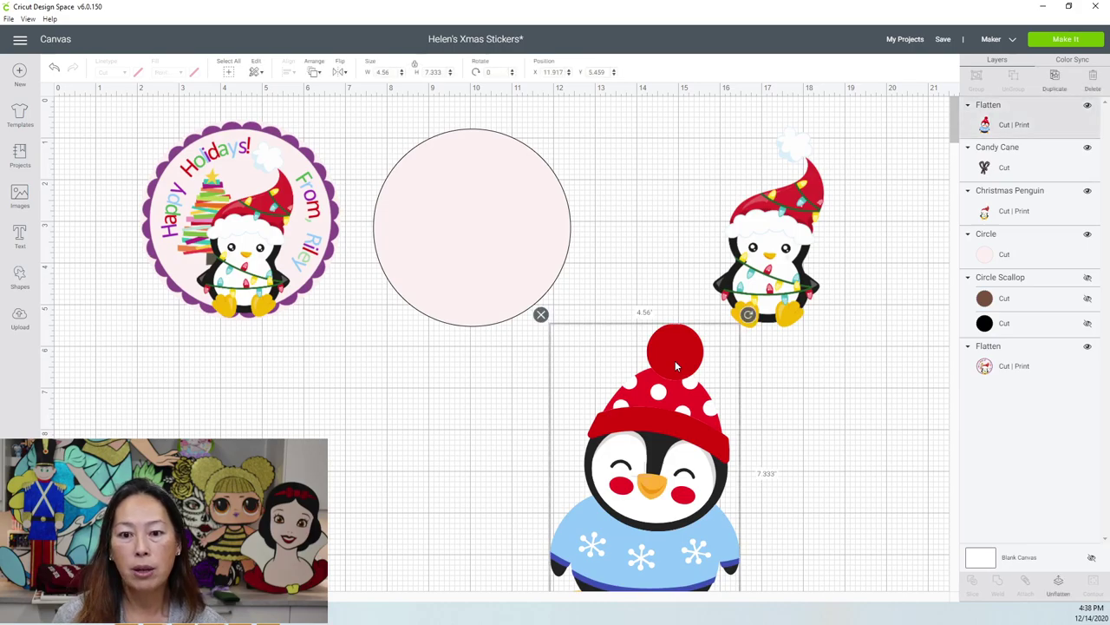
pyautogui.click(314, 74)
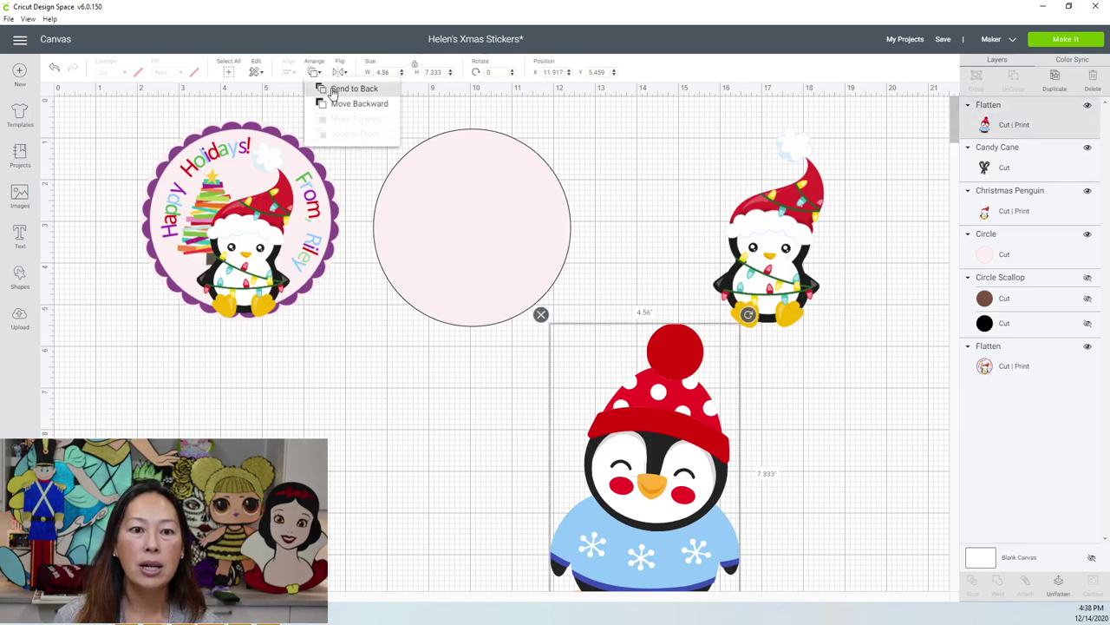
pyautogui.click(353, 88)
pyautogui.click(524, 414)
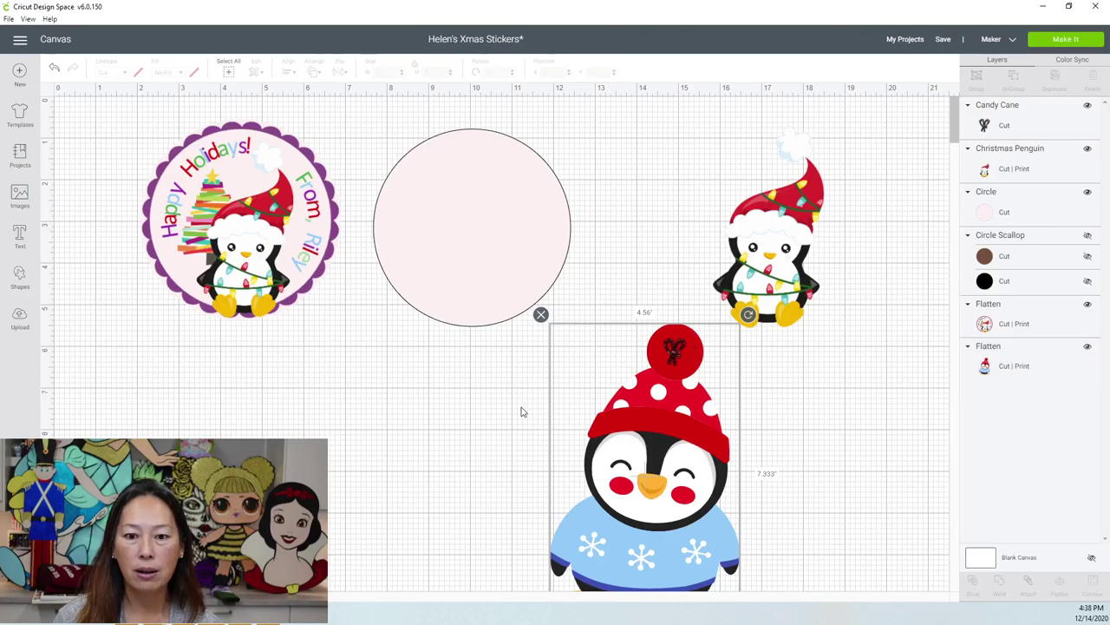
pyautogui.moveTo(630, 312); pyautogui.dragTo(685, 421)
pyautogui.click(1060, 588)
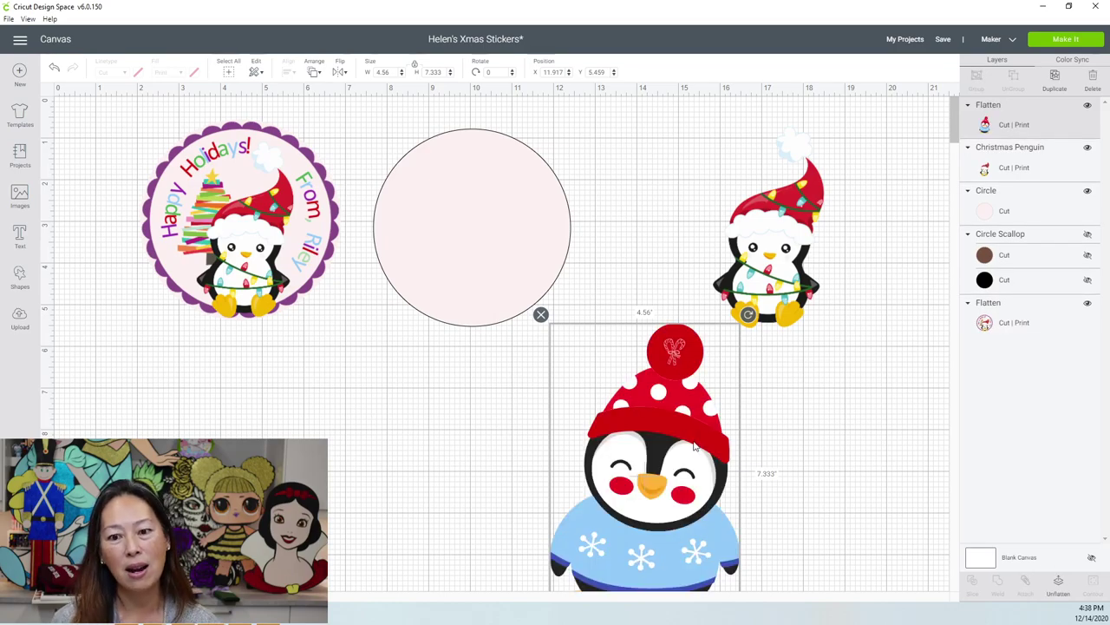
# - Move the flattened candy-cane penguin onto the pink circle and resize it to fit there
pyautogui.moveTo(682, 360); pyautogui.dragTo(507, 215)
pyautogui.click(531, 464)
pyautogui.moveTo(575, 492); pyautogui.dragTo(472, 291)
pyautogui.moveTo(471, 293); pyautogui.dragTo(532, 335)
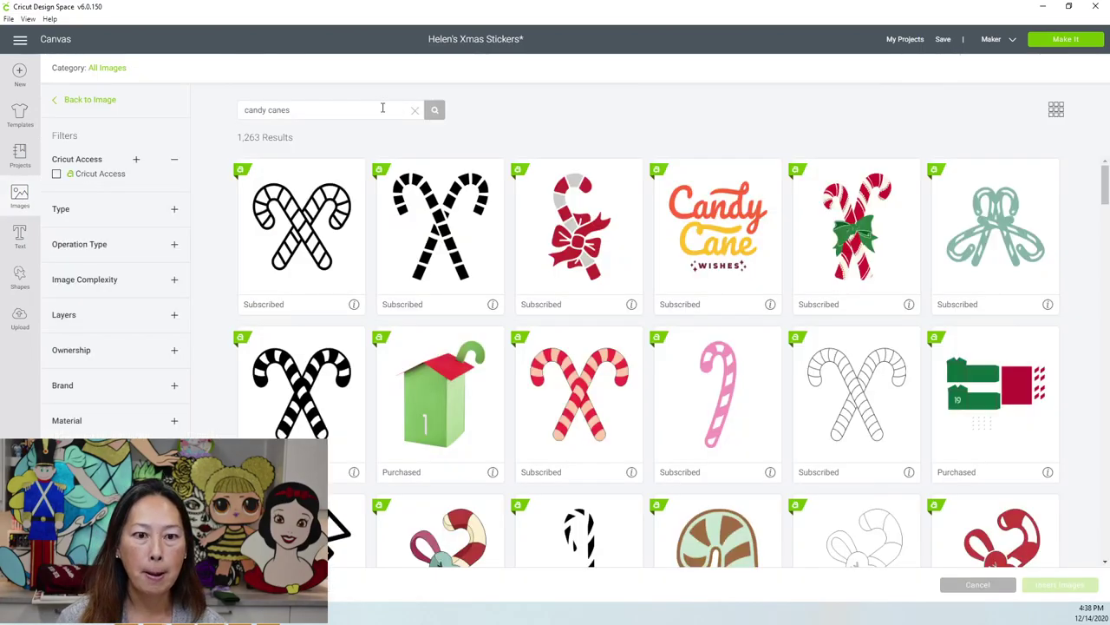
# - Search the image library for "christmas tree" in place of the candy canes search
pyautogui.moveTo(383, 108); pyautogui.dragTo(82, 84)
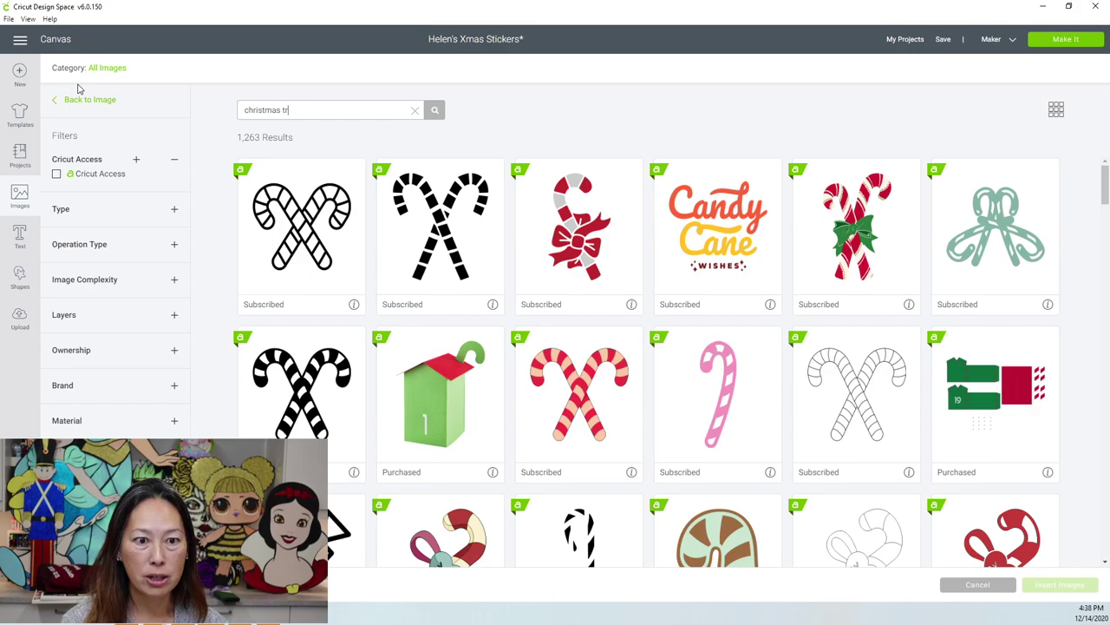
pyautogui.write('christmas tree')
pyautogui.press('Return')
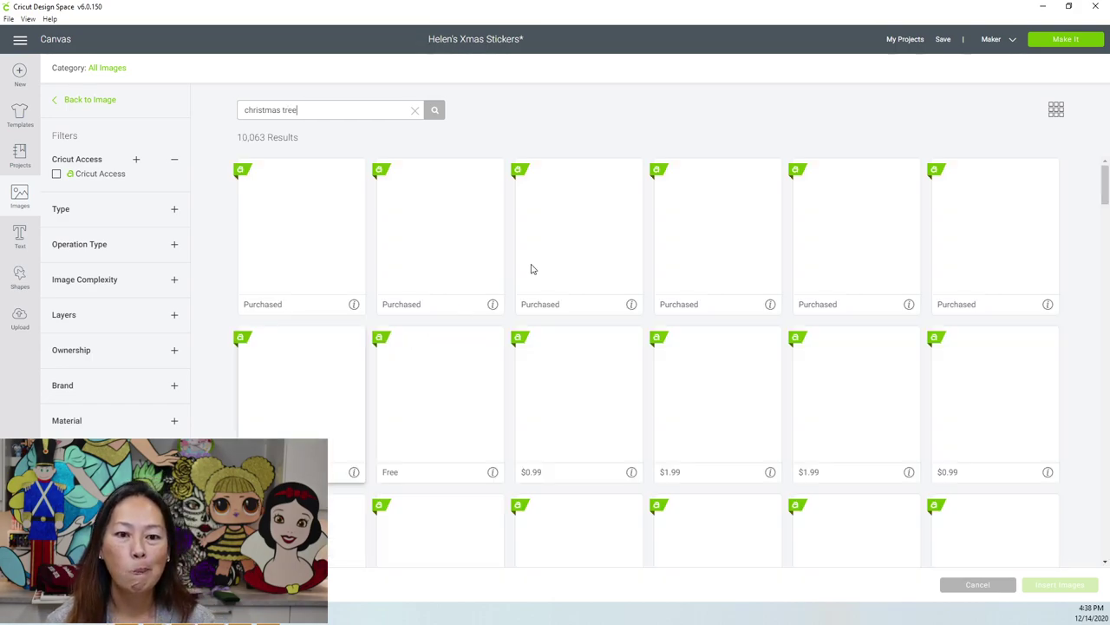
# - Browse far through the Christmas tree search results to look for a tree image that suits the penguin sticker
pyautogui.scroll(-7, 535, 264)
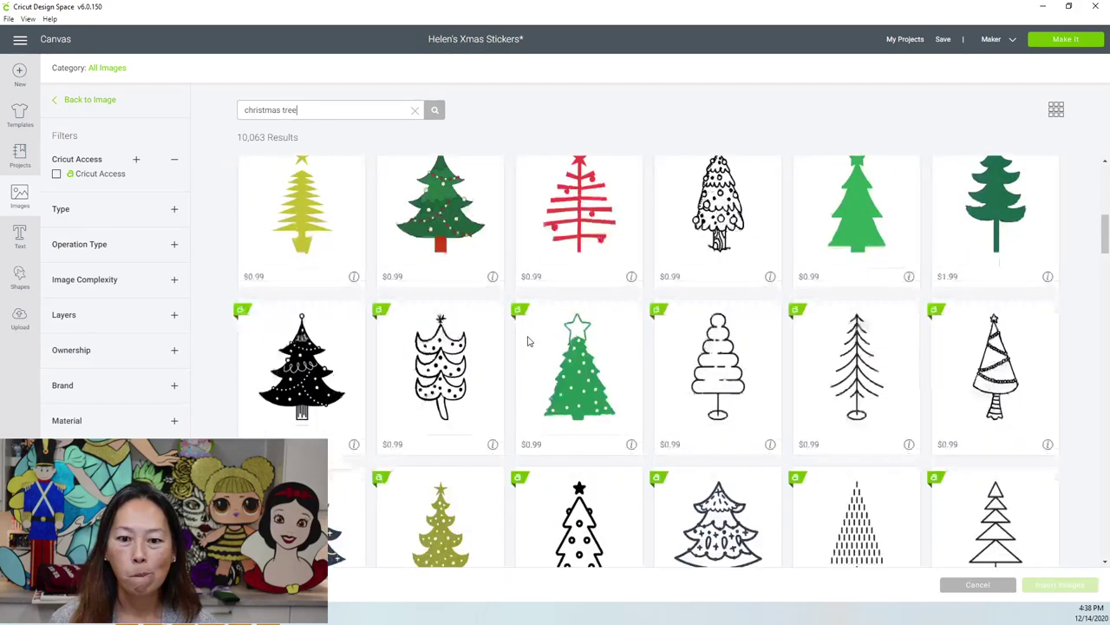
pyautogui.scroll(-8, 527, 340)
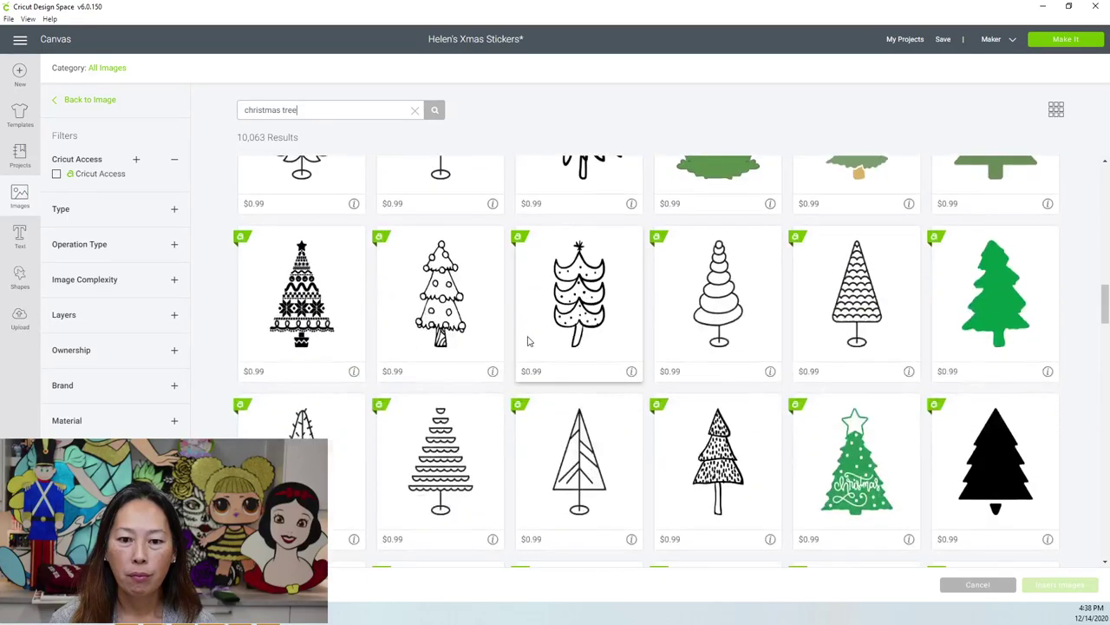
pyautogui.scroll(-4, 528, 341)
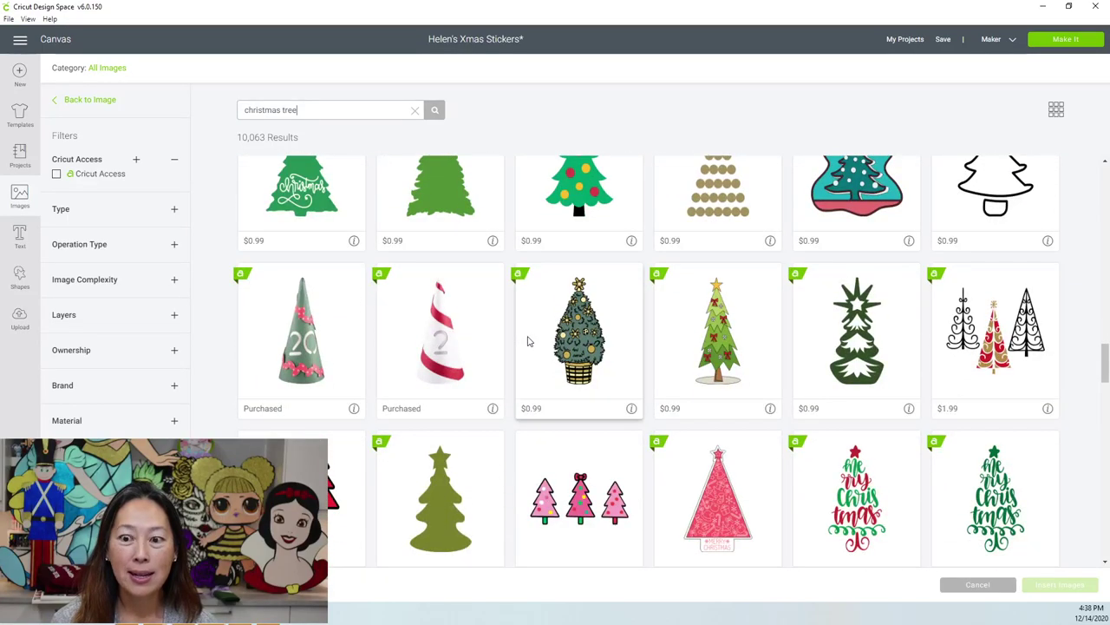
pyautogui.scroll(-2, 527, 341)
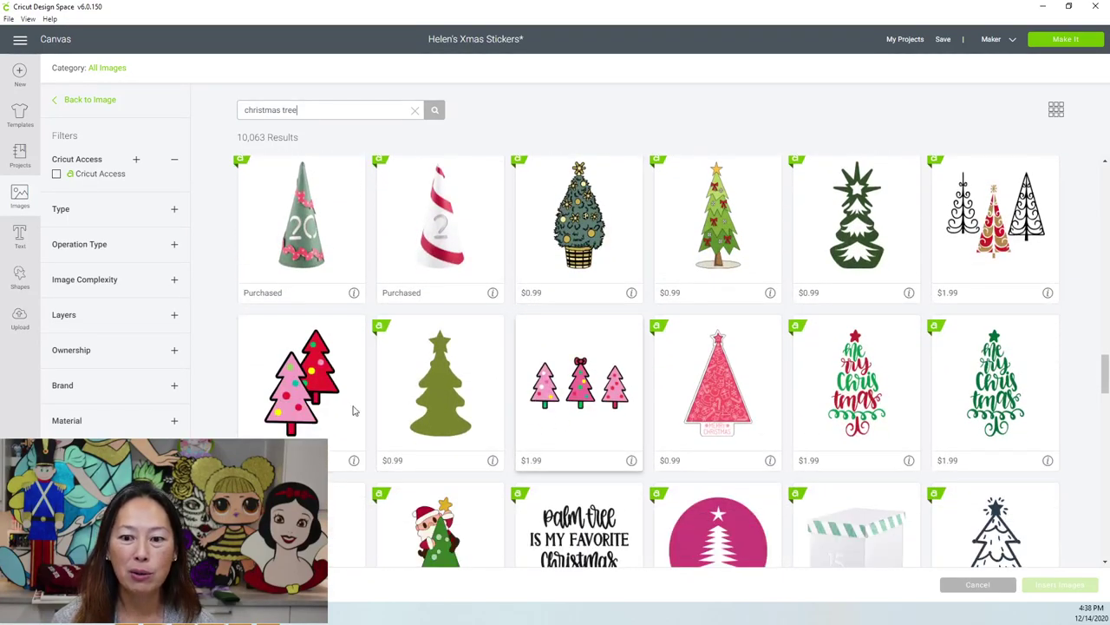
pyautogui.scroll(-6, 755, 383)
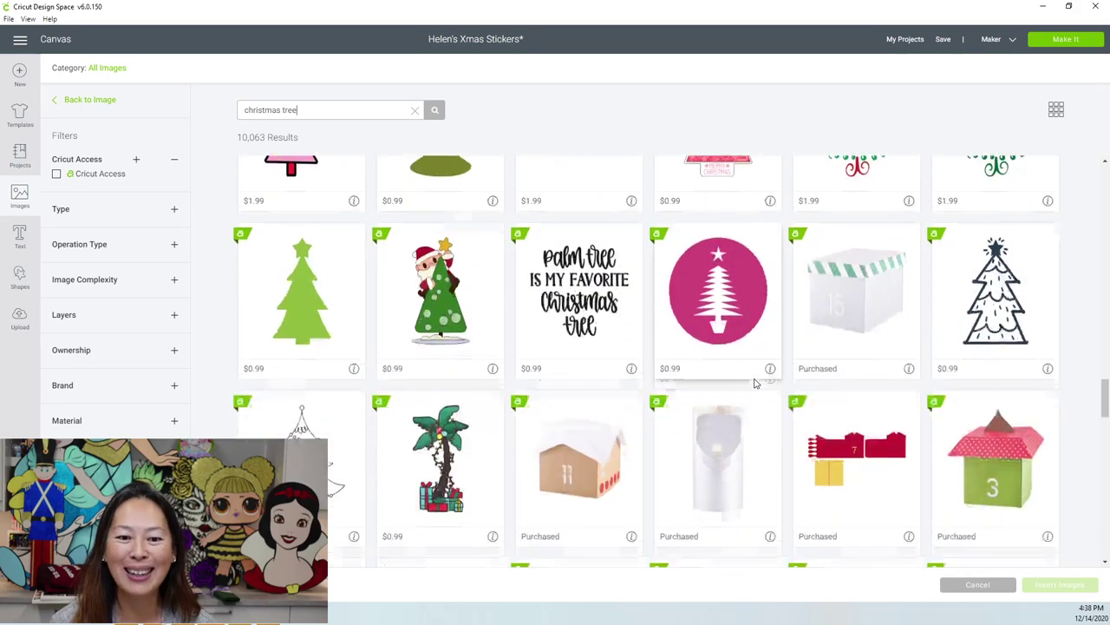
pyautogui.scroll(-6, 754, 384)
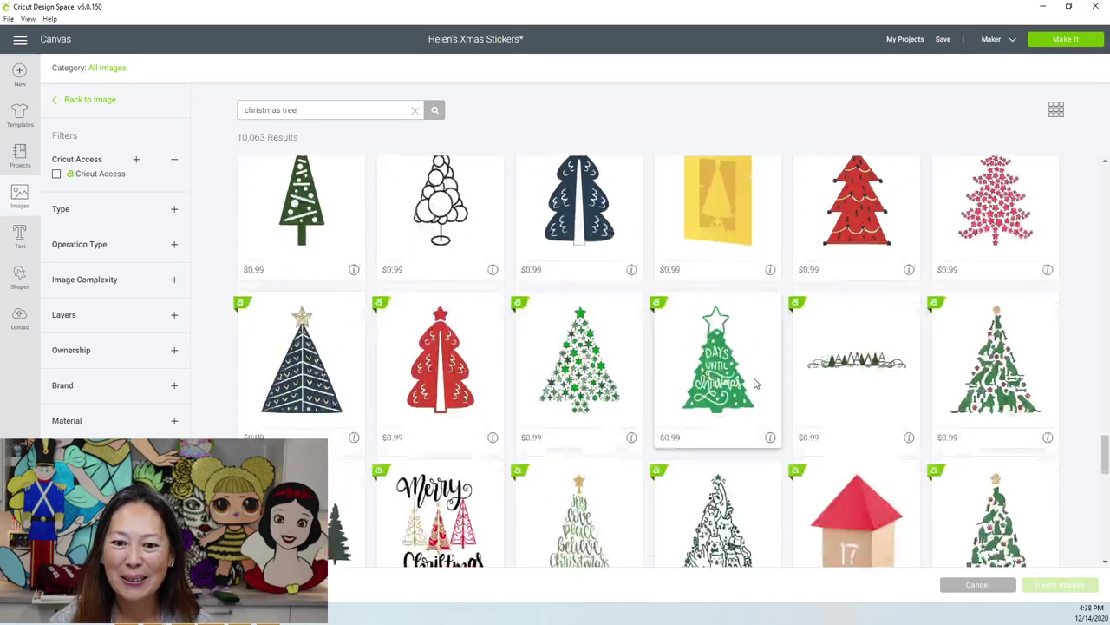
pyautogui.scroll(-3, 754, 384)
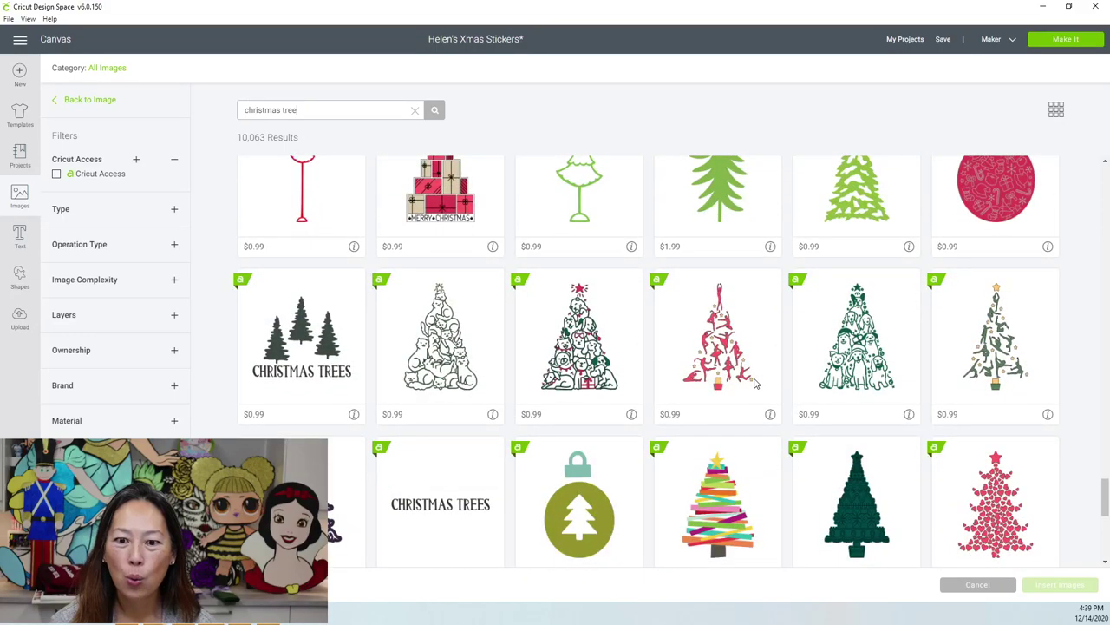
pyautogui.scroll(-4, 805, 447)
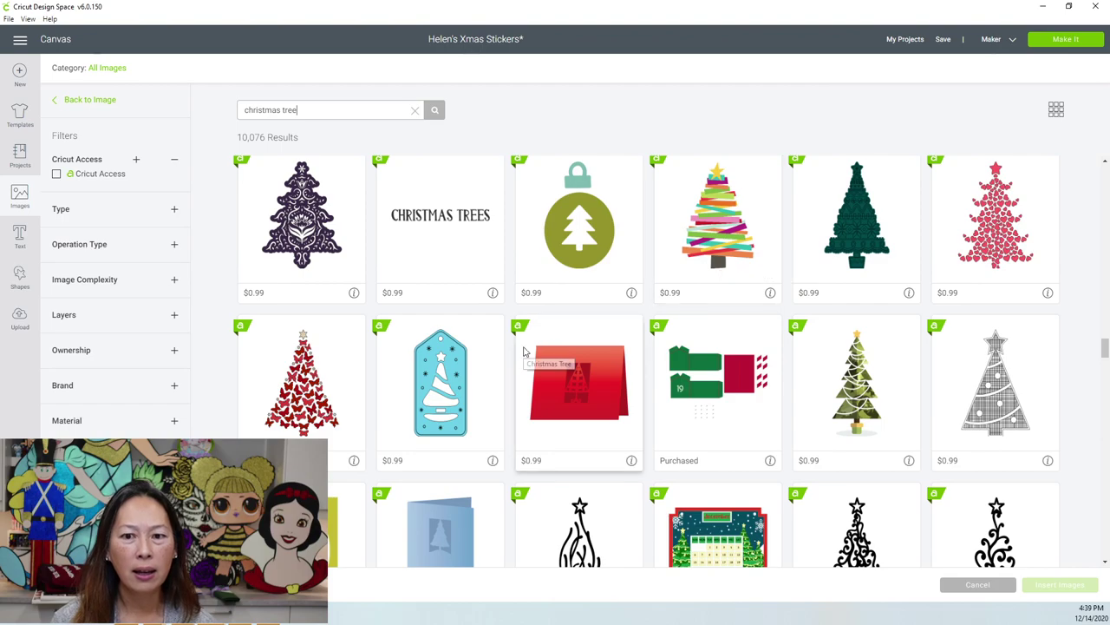
pyautogui.scroll(-5, 523, 351)
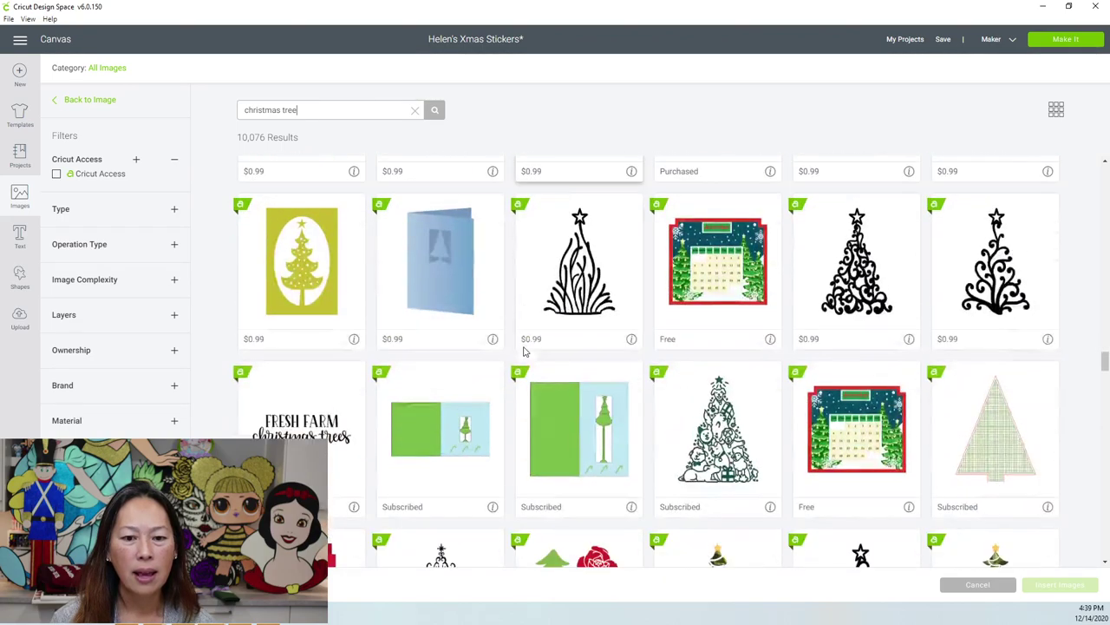
pyautogui.scroll(-10, 523, 351)
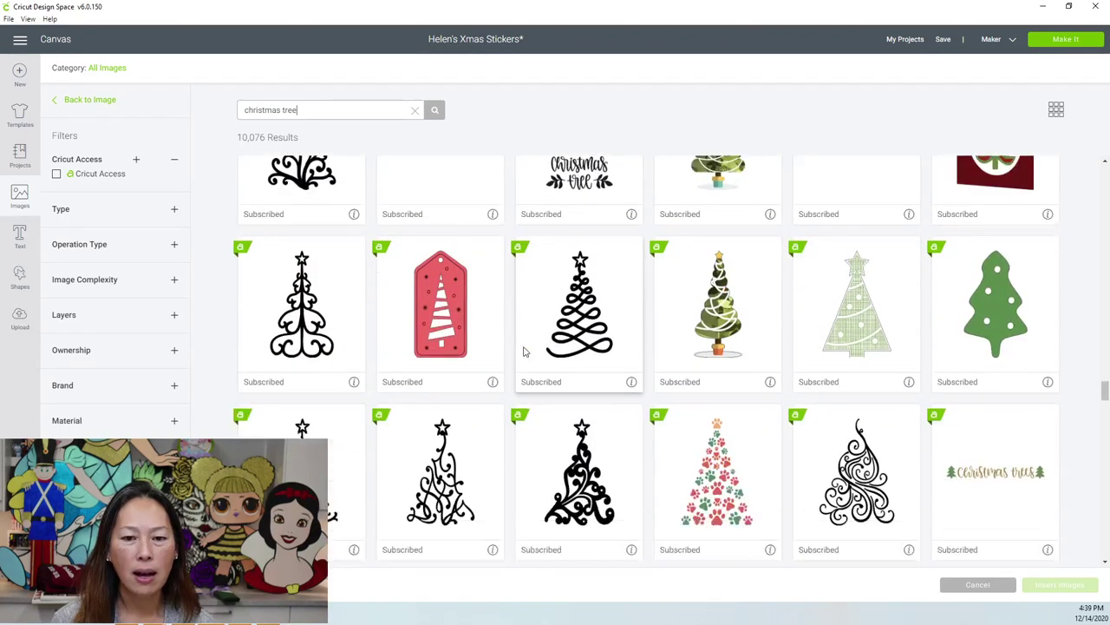
pyautogui.scroll(-8, 523, 351)
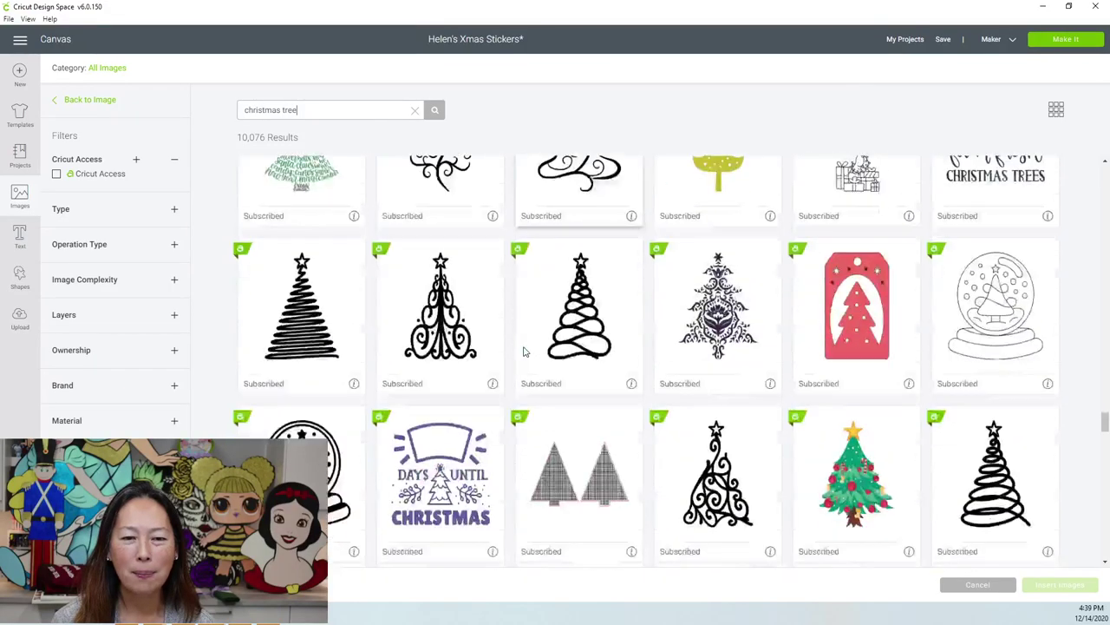
pyautogui.scroll(-8, 523, 349)
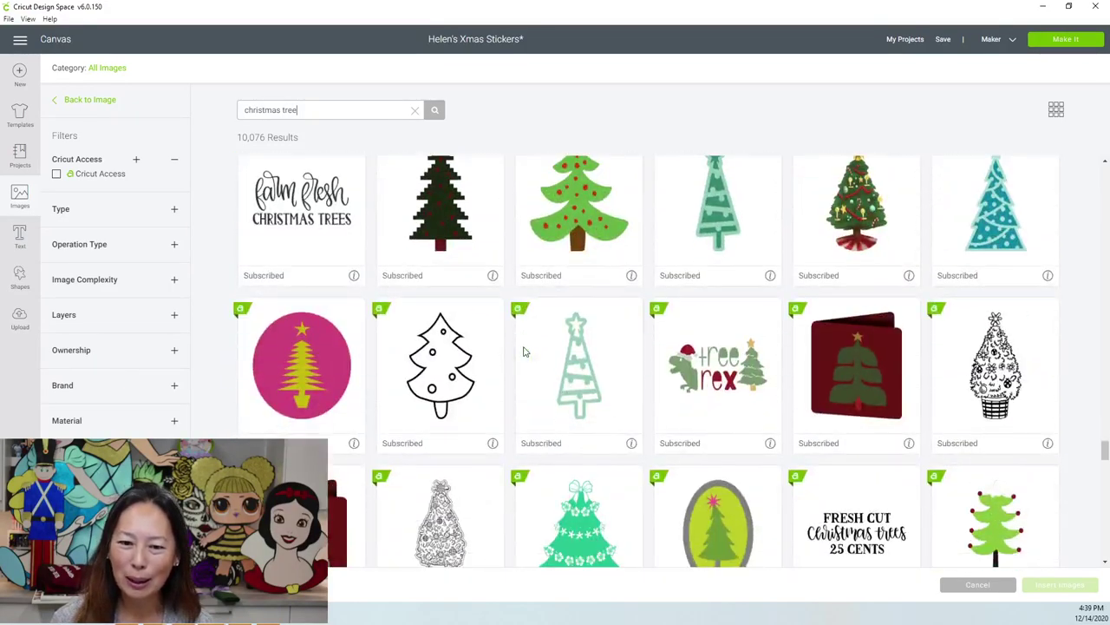
pyautogui.scroll(-2, 523, 352)
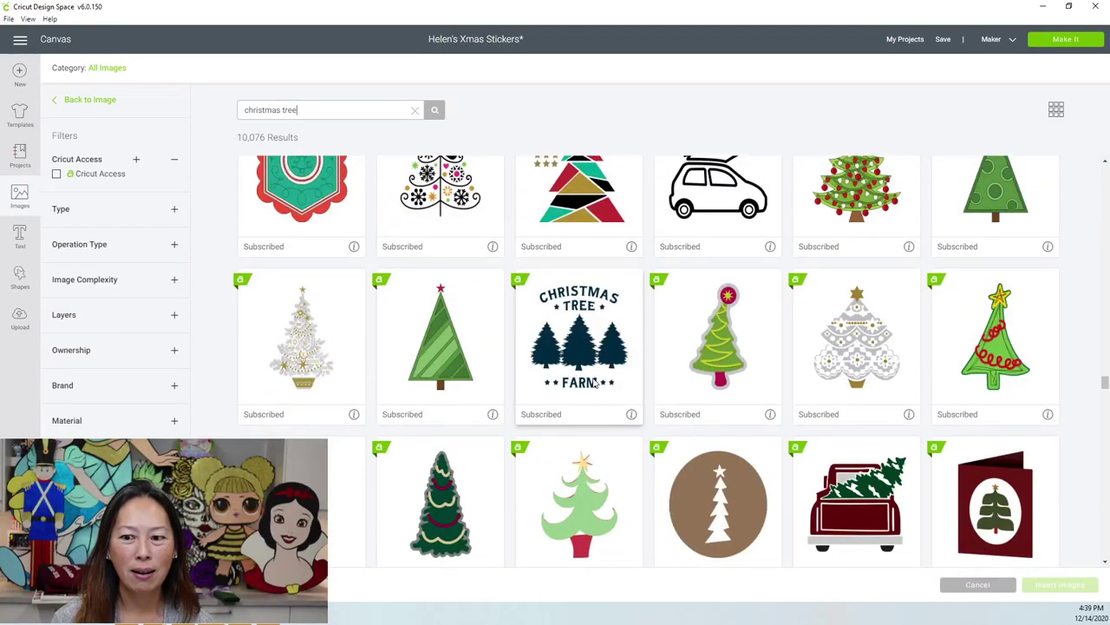
pyautogui.scroll(-10, 596, 382)
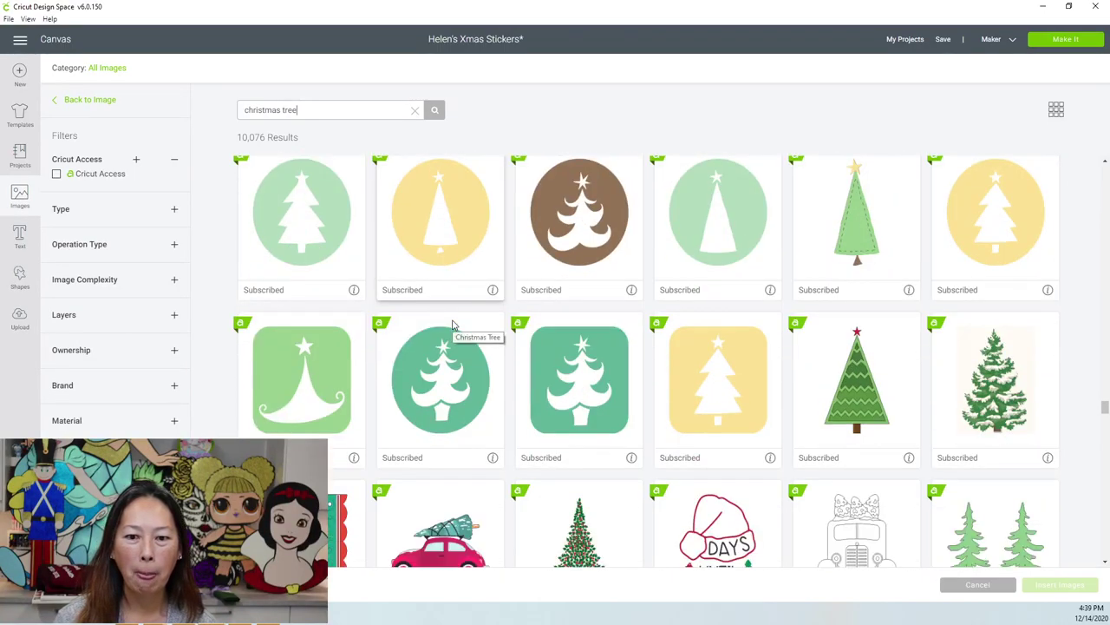
pyautogui.scroll(-2, 452, 324)
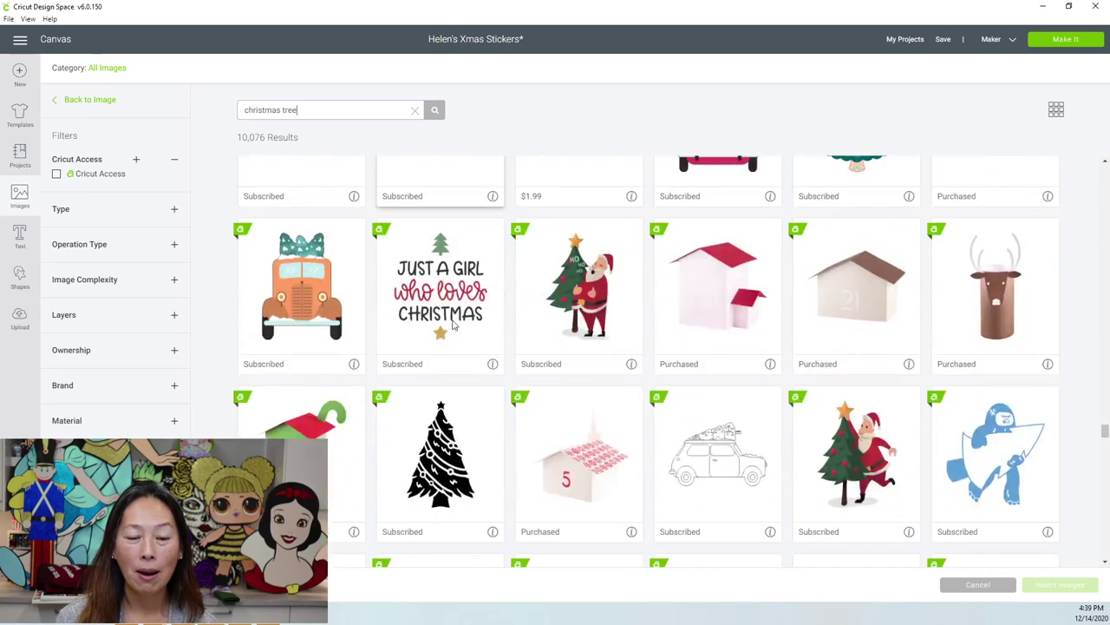
pyautogui.scroll(-4, 452, 325)
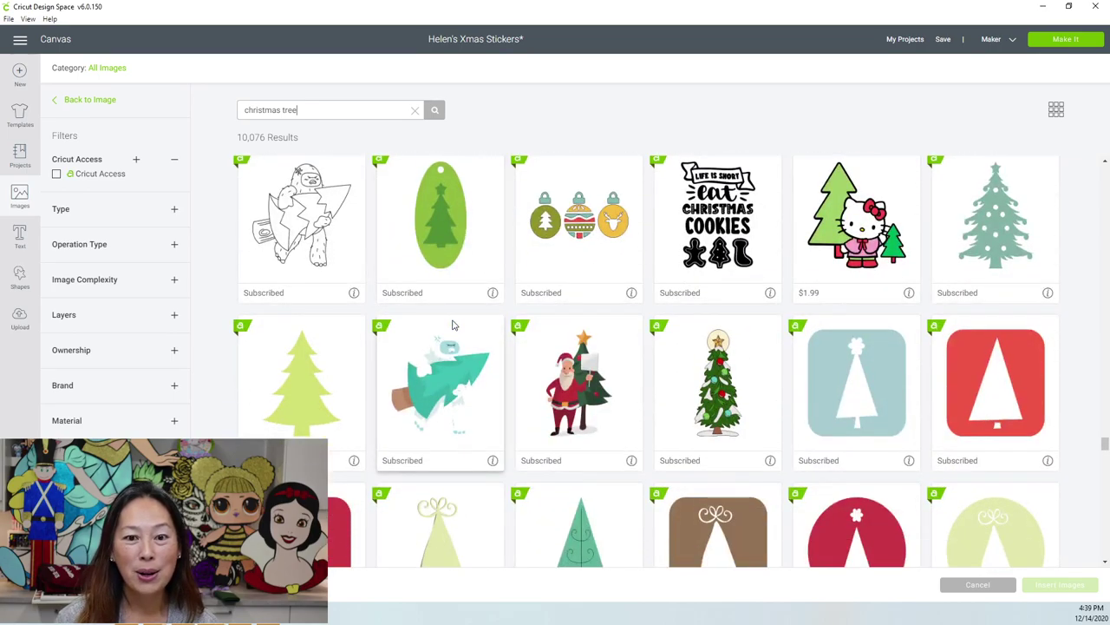
pyautogui.scroll(-4, 452, 324)
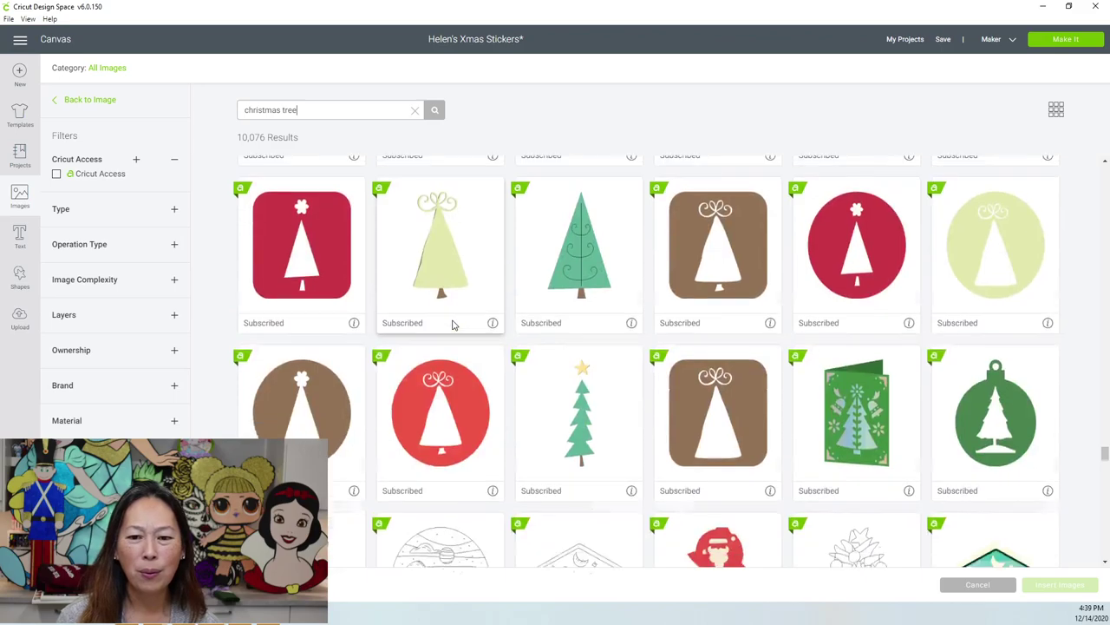
pyautogui.scroll(-3, 452, 324)
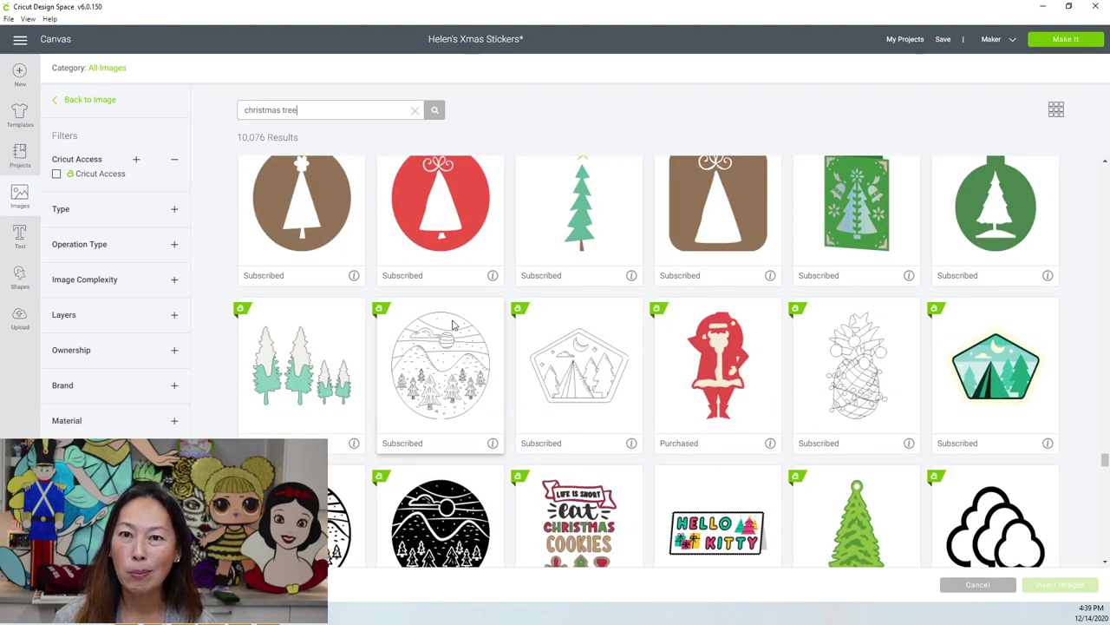
pyautogui.scroll(-3, 452, 325)
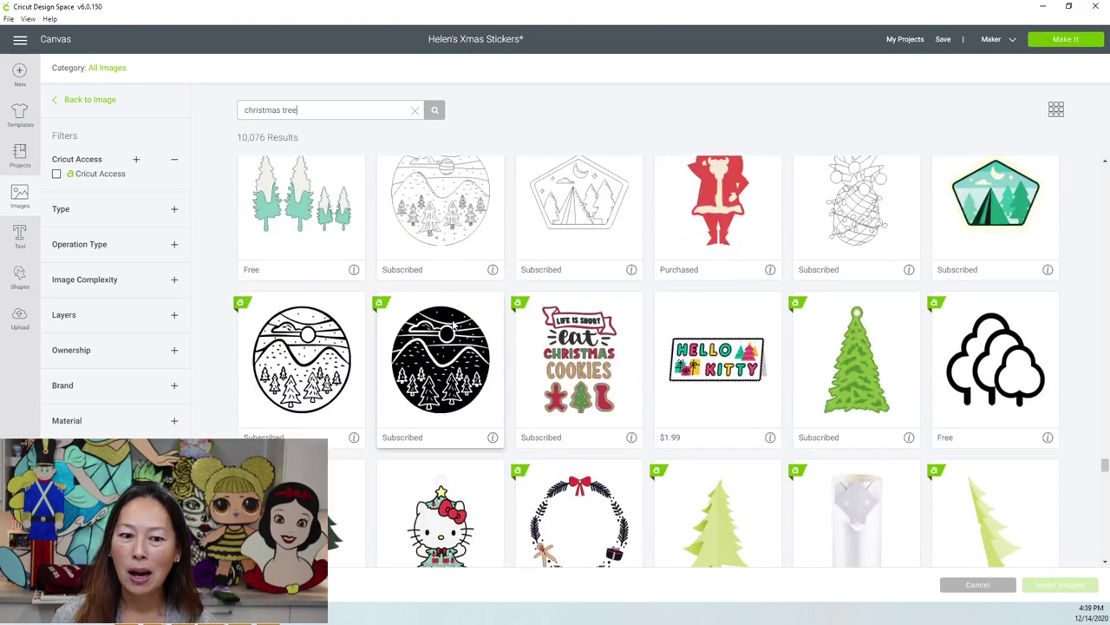
pyautogui.scroll(-3, 452, 324)
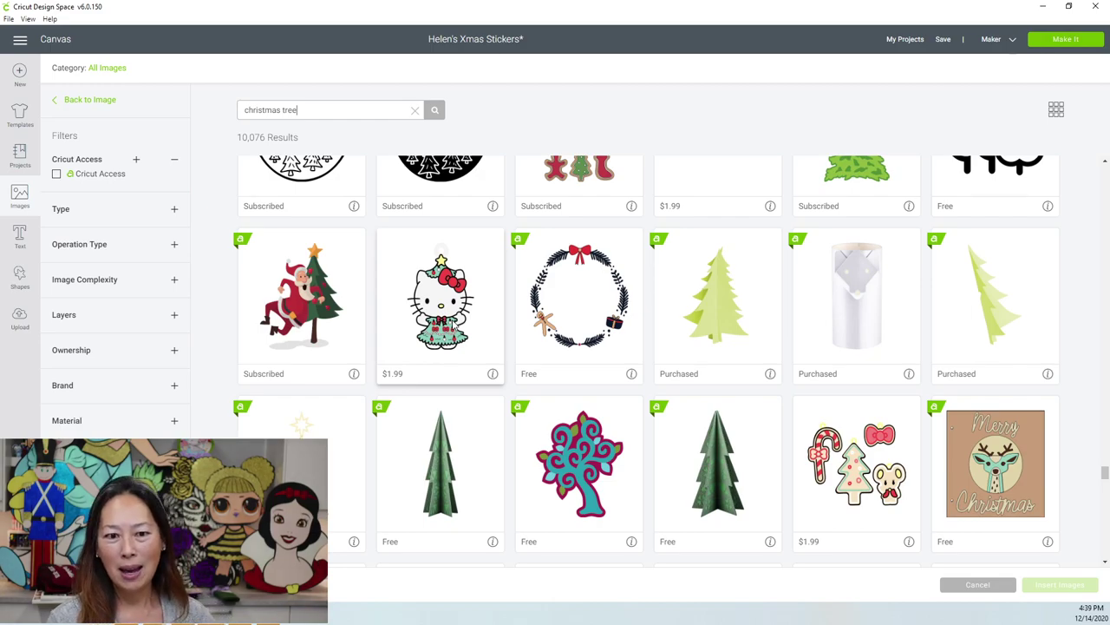
pyautogui.scroll(-2, 546, 276)
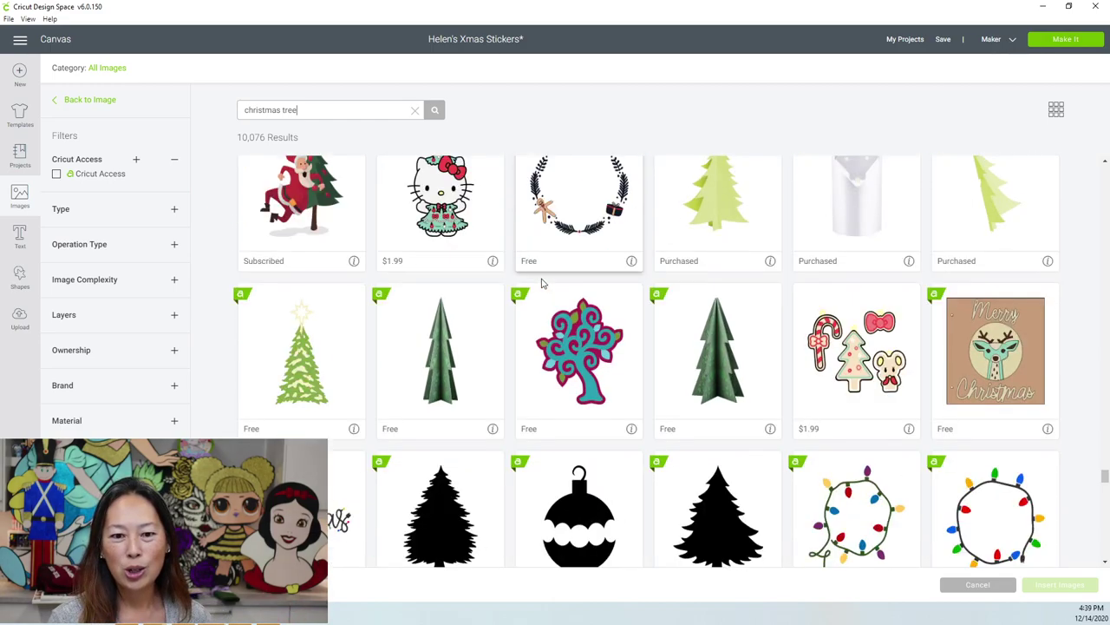
pyautogui.scroll(-2, 543, 282)
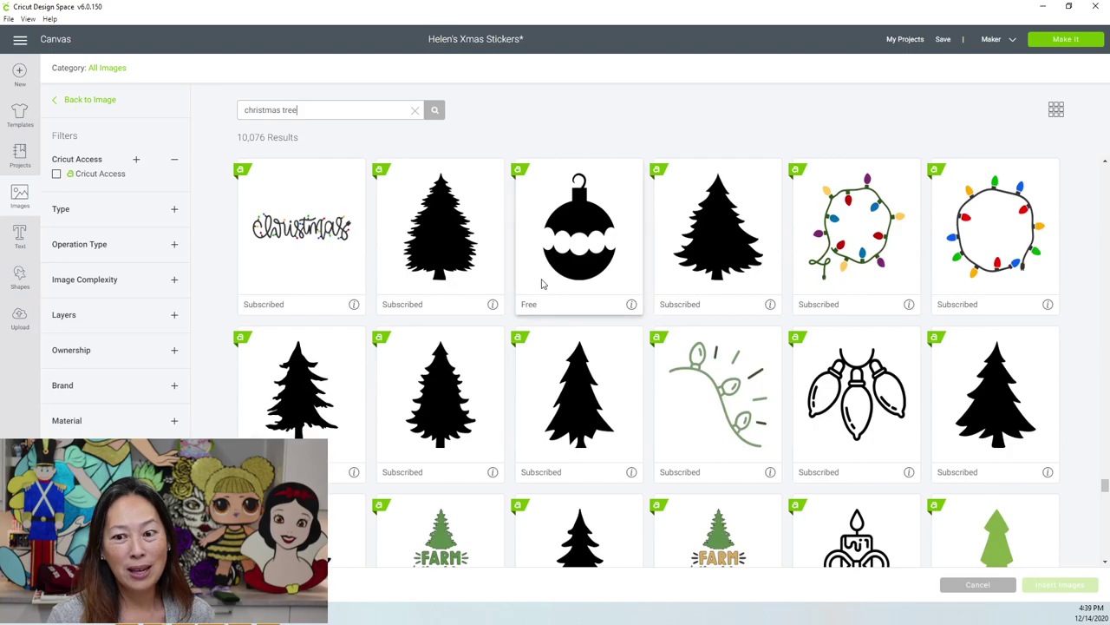
pyautogui.scroll(-4, 541, 283)
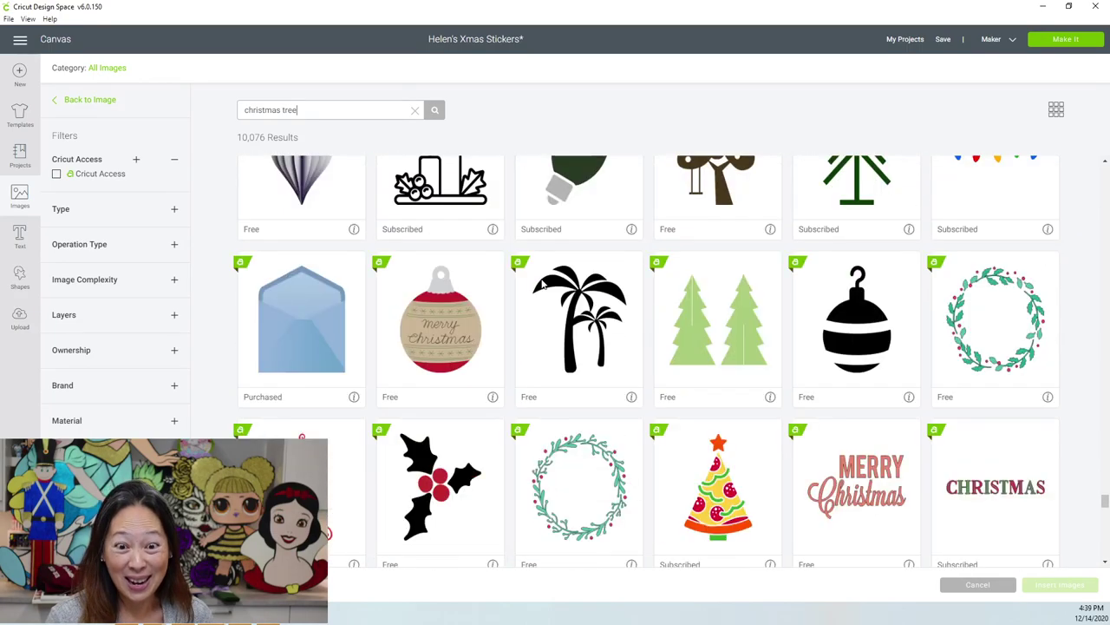
pyautogui.scroll(-6, 542, 283)
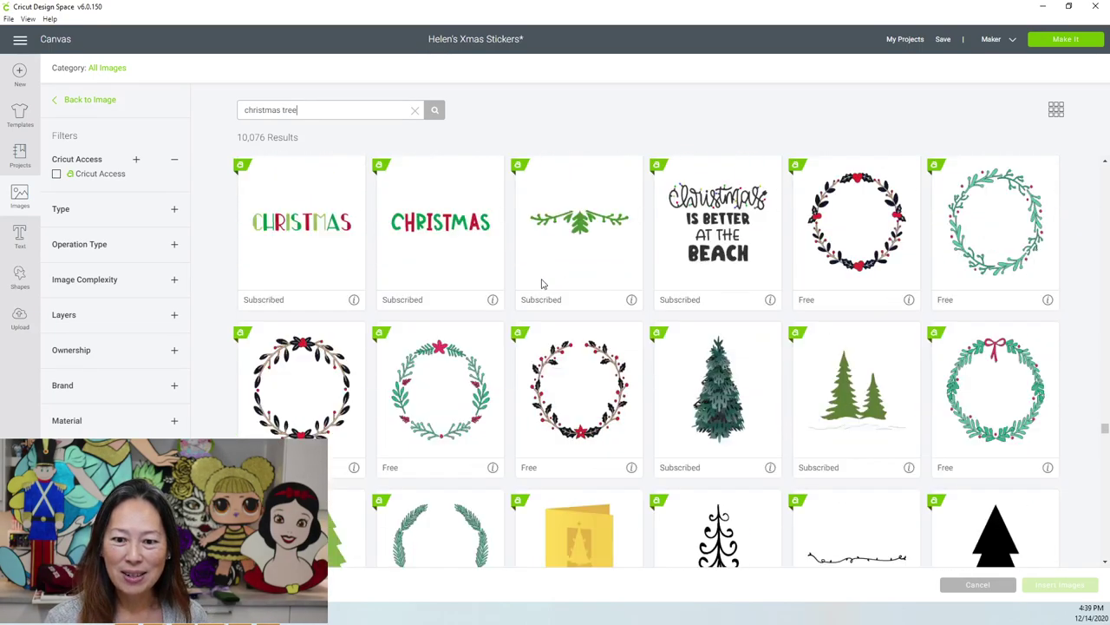
pyautogui.scroll(-4, 632, 307)
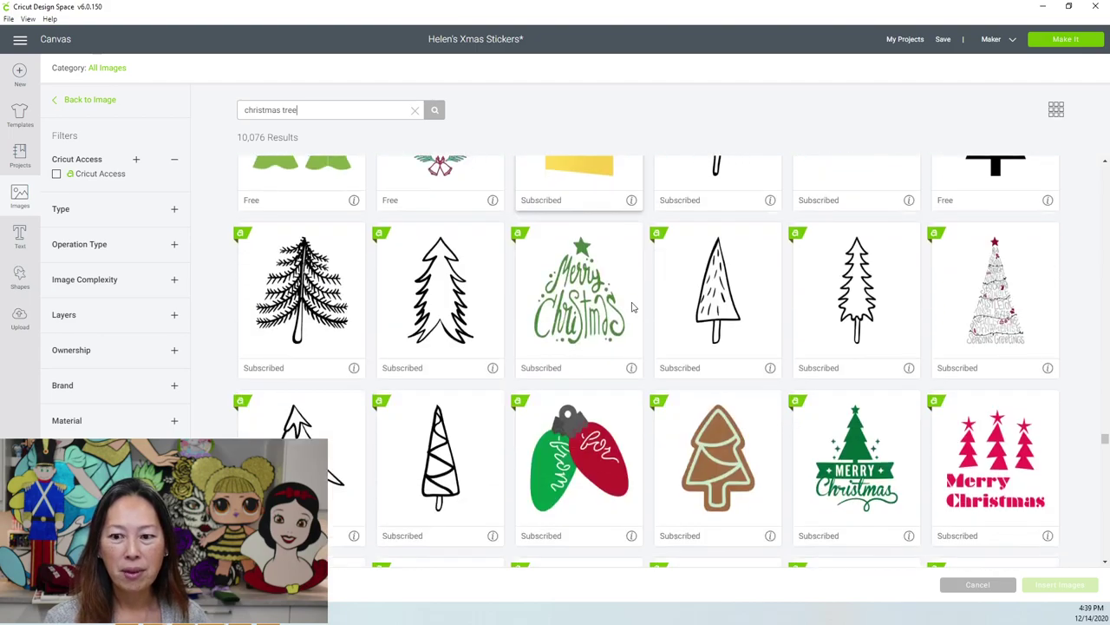
pyautogui.scroll(-6, 632, 307)
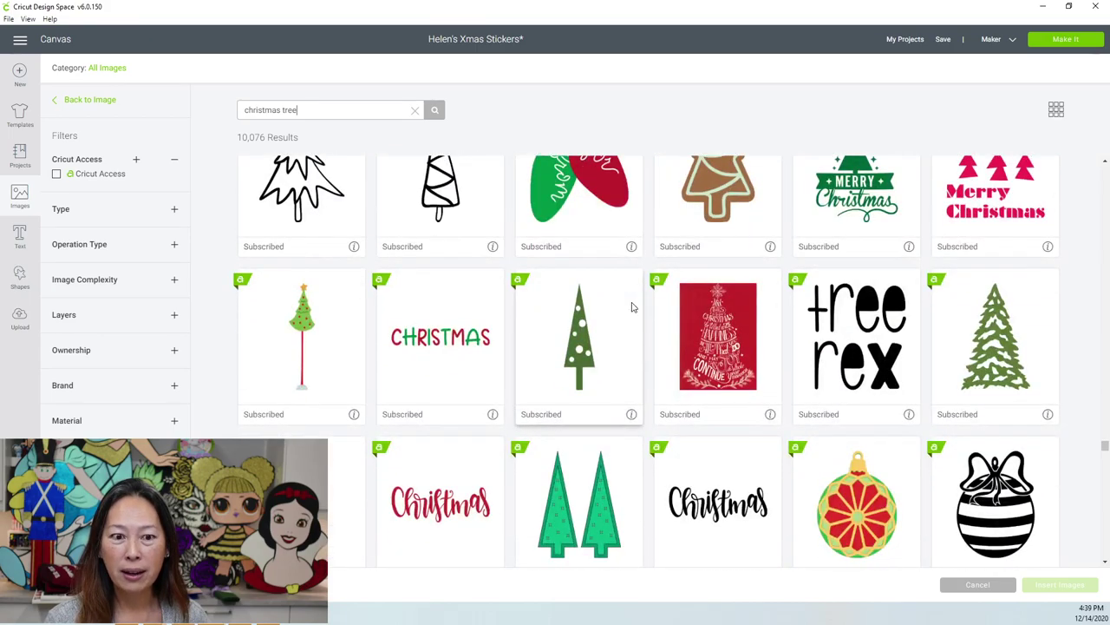
pyautogui.scroll(-6, 632, 308)
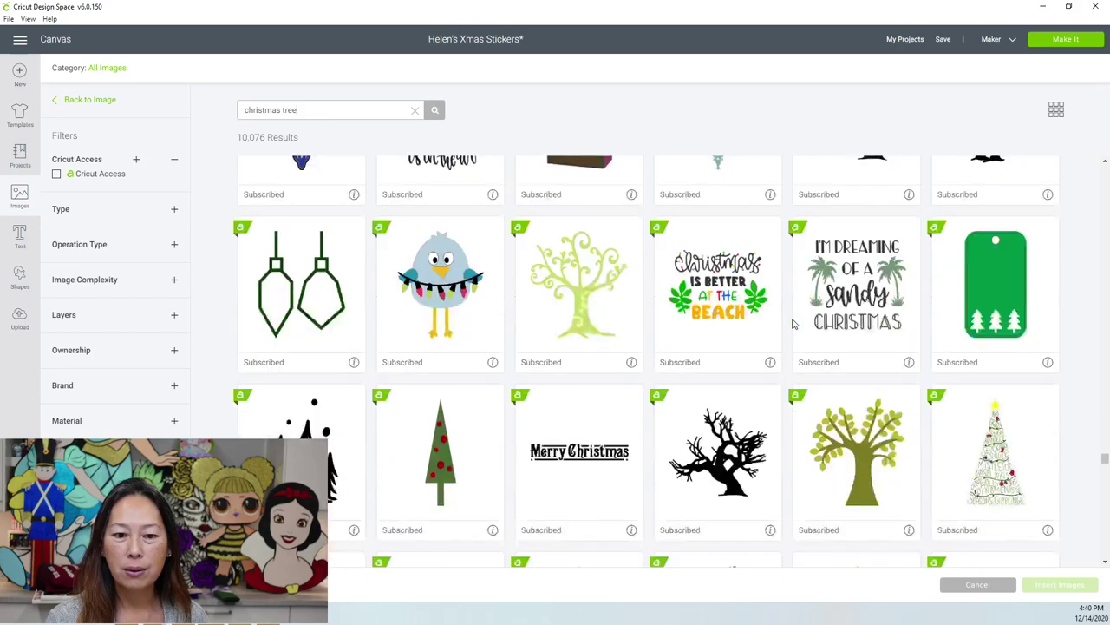
pyautogui.scroll(-6, 792, 323)
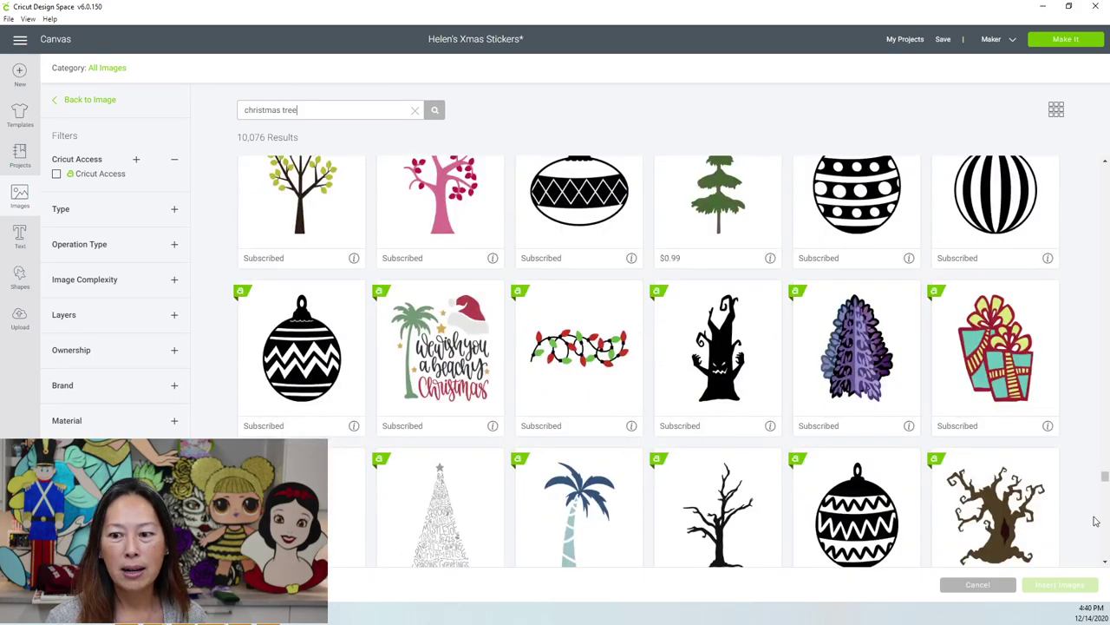
# - Return to the start of the search results and compare the Christmas tree designs in the first rows
pyautogui.moveTo(1105, 478); pyautogui.dragTo(1109, 124)
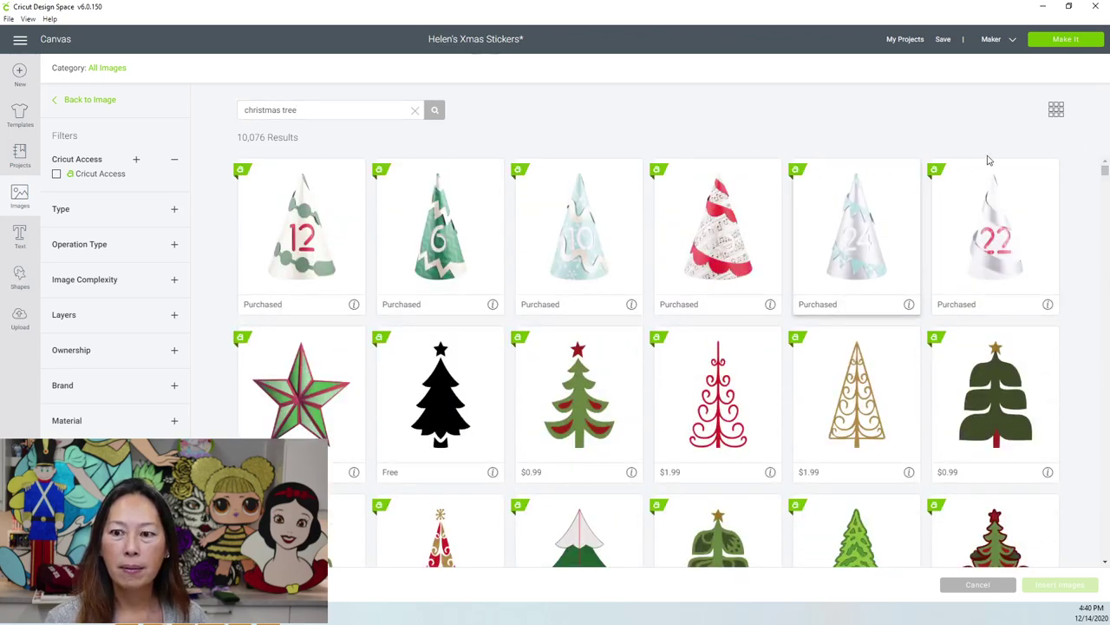
pyautogui.moveTo(1105, 173); pyautogui.dragTo(1106, 184)
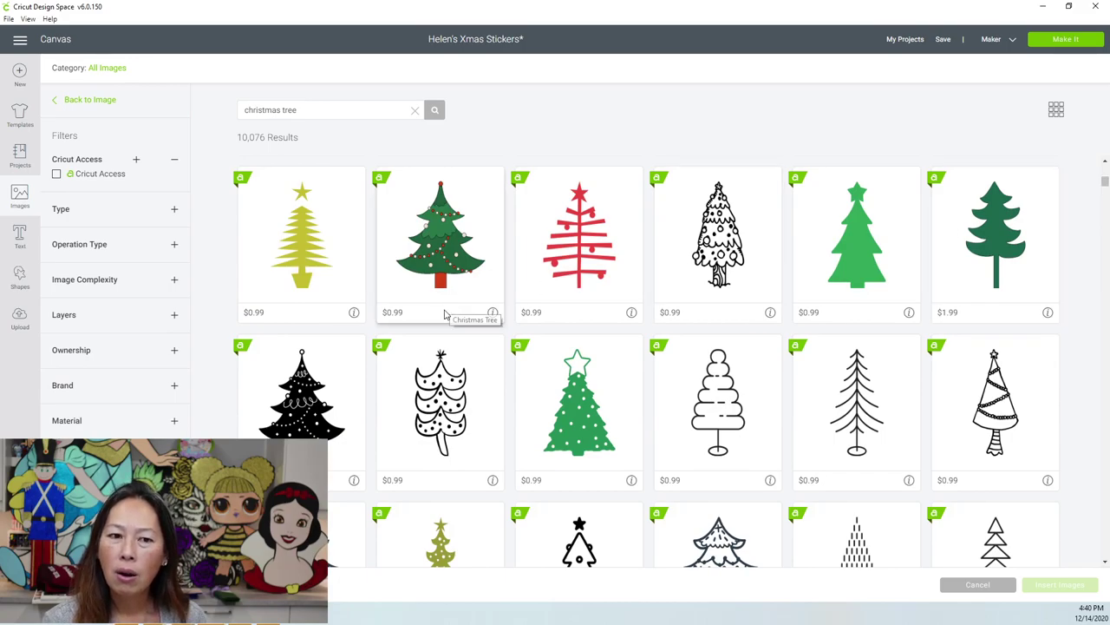
pyautogui.scroll(5, 713, 425)
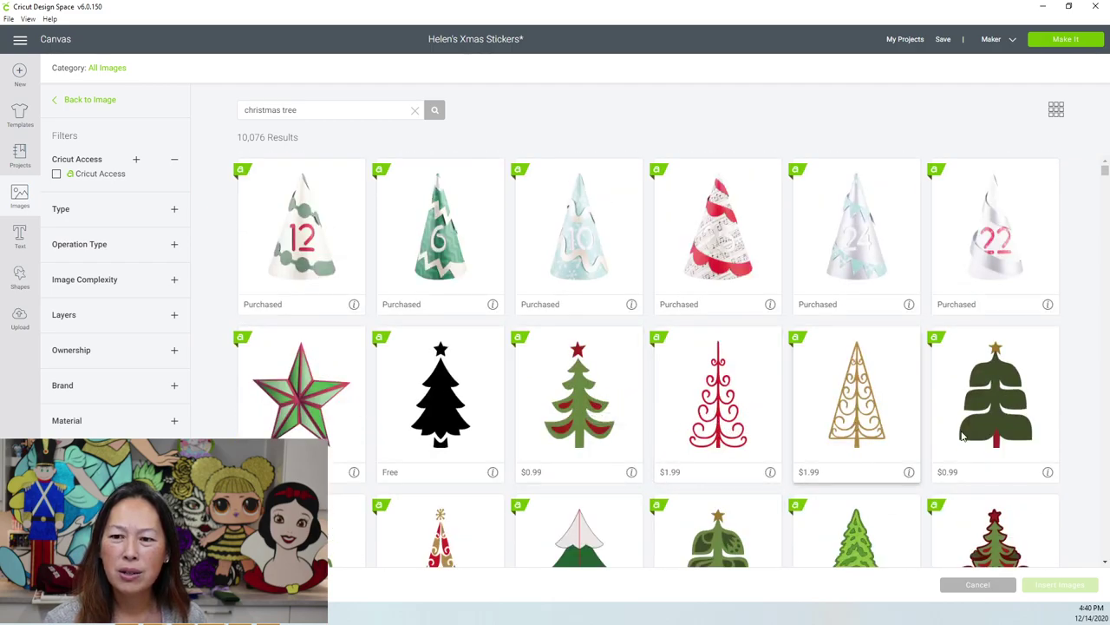
pyautogui.scroll(-1, 867, 417)
pyautogui.scroll(-2, 958, 500)
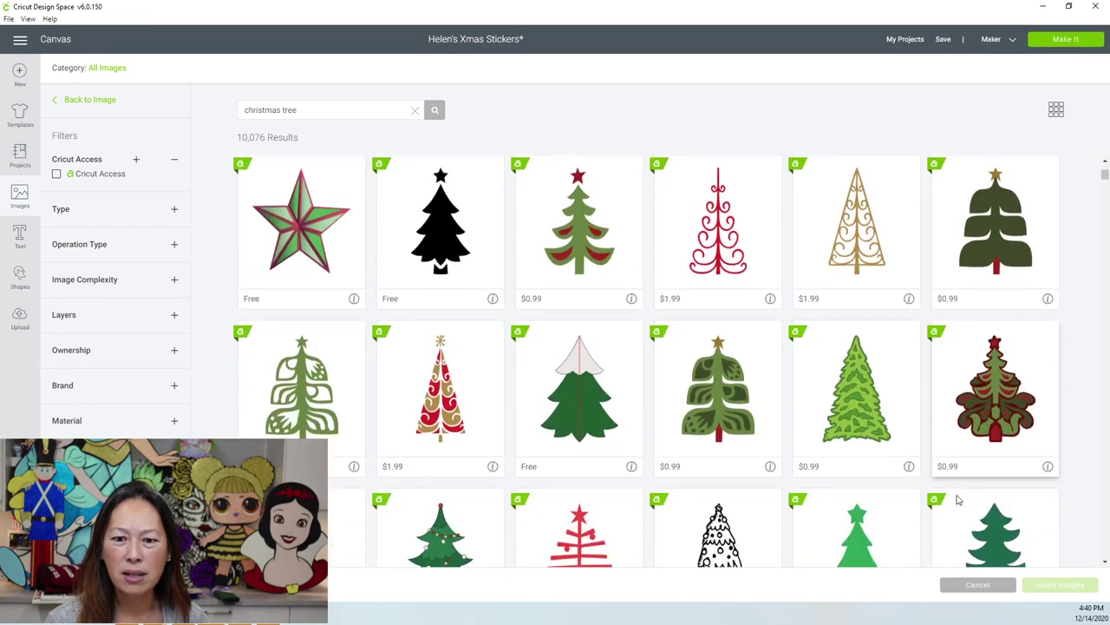
pyautogui.scroll(3, 959, 500)
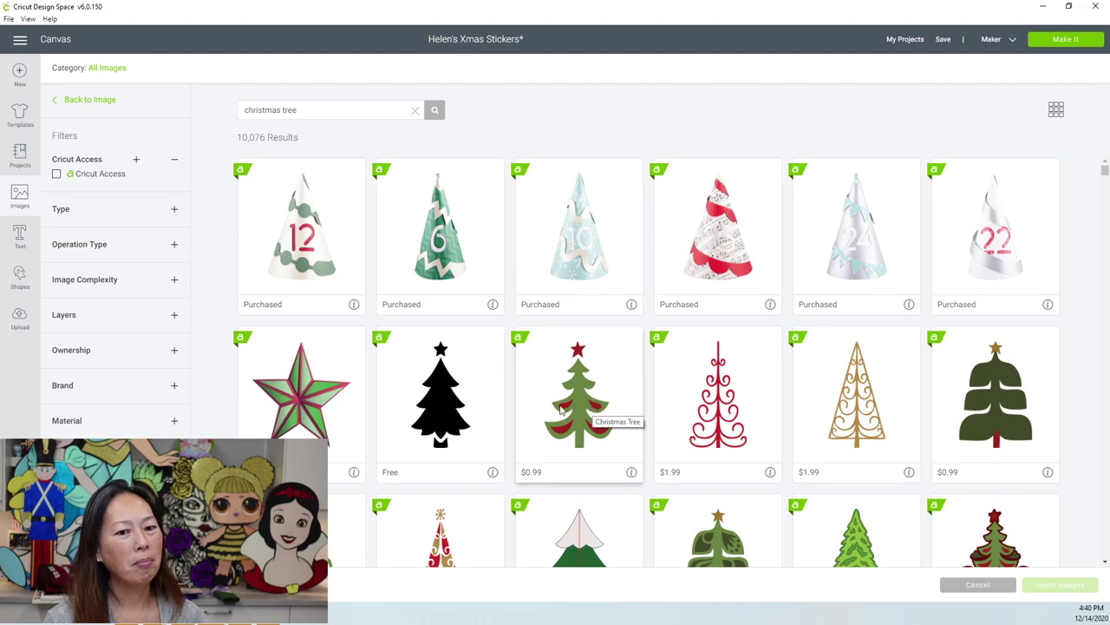
# - Insert the green-and-red star and the free black Christmas tree, and delete the star's oversized group from the canvas
pyautogui.click(297, 426)
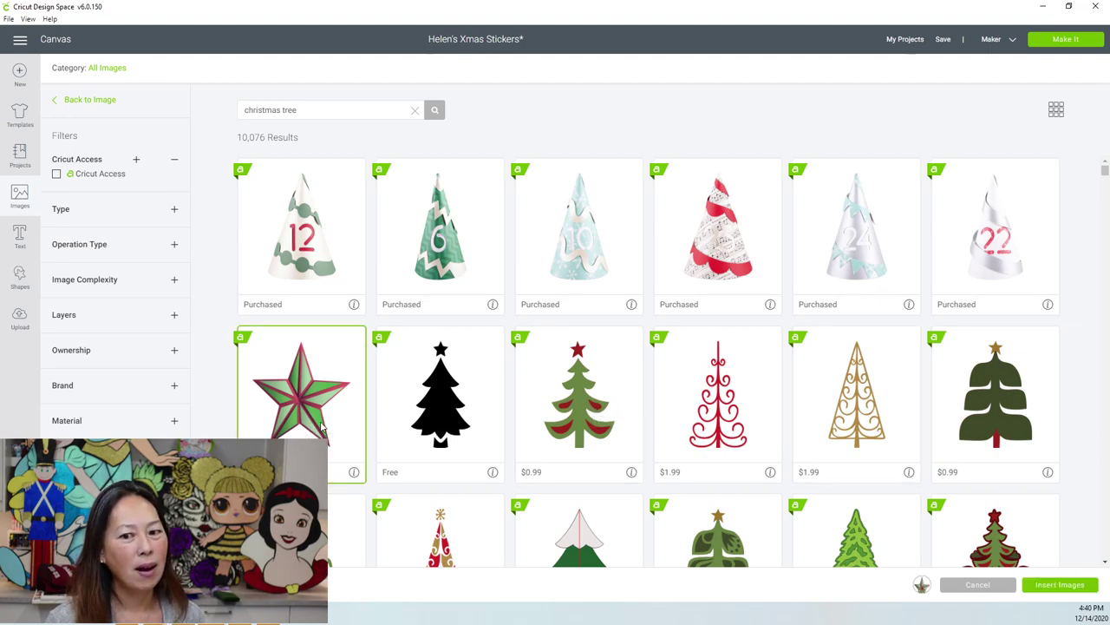
pyautogui.click(464, 425)
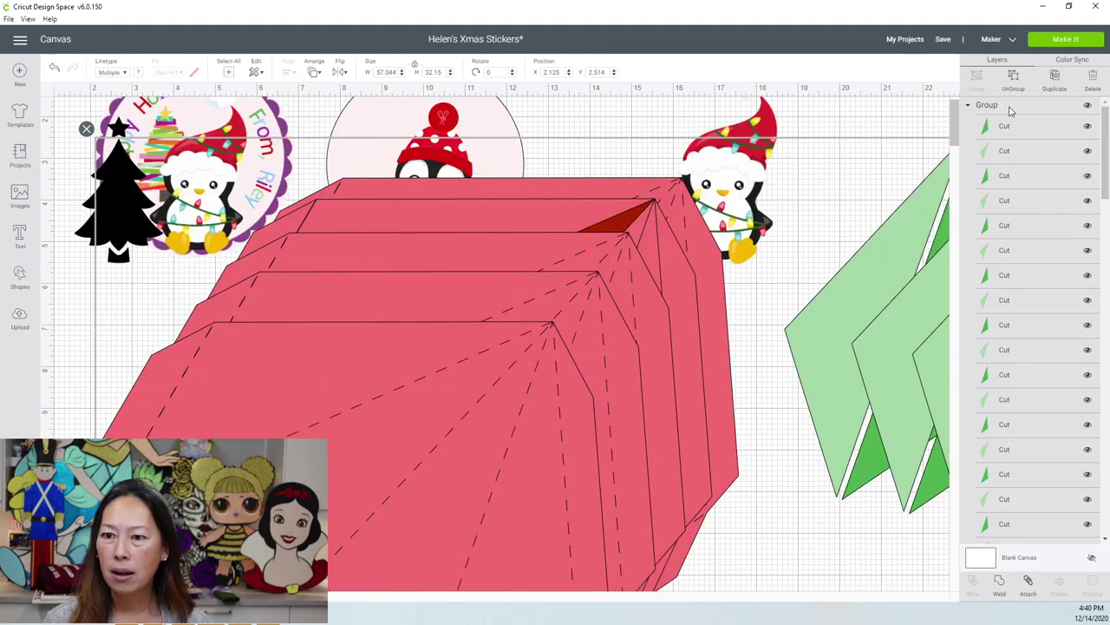
pyautogui.press('Delete')
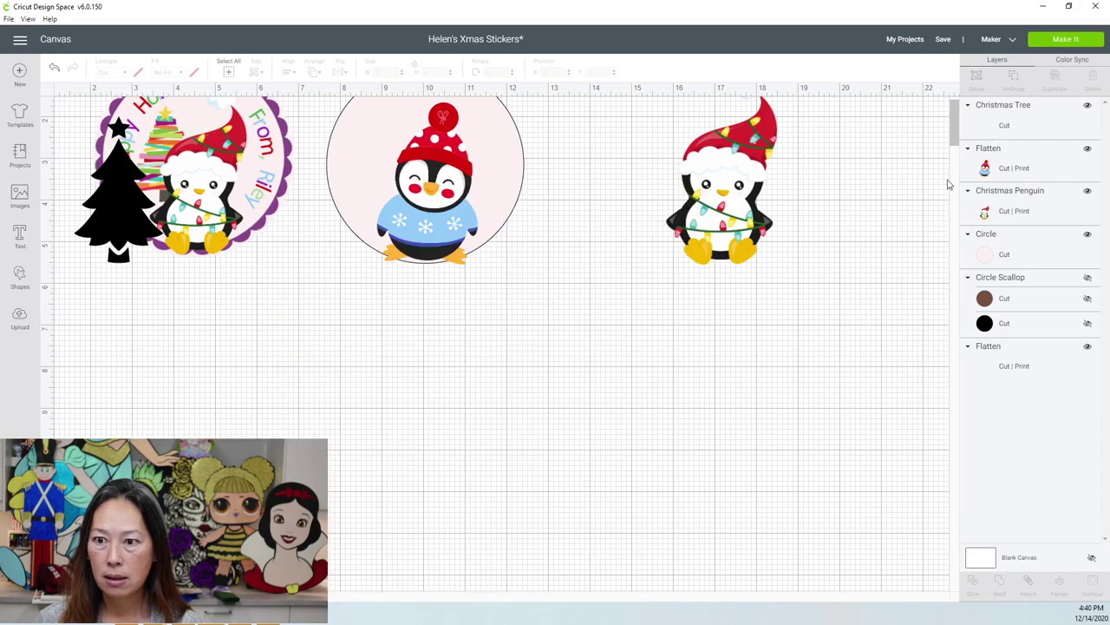
pyautogui.scroll(2, 389, 314)
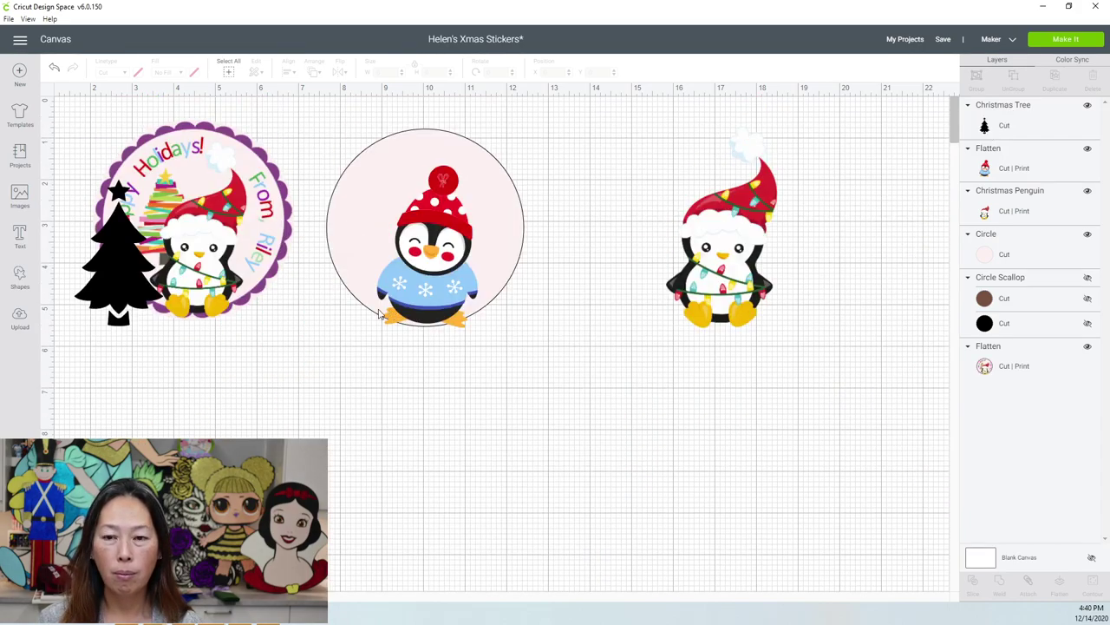
# - Move the black Christmas tree onto the pink circle and recolour it green
pyautogui.moveTo(106, 274); pyautogui.dragTo(366, 270)
pyautogui.click(137, 74)
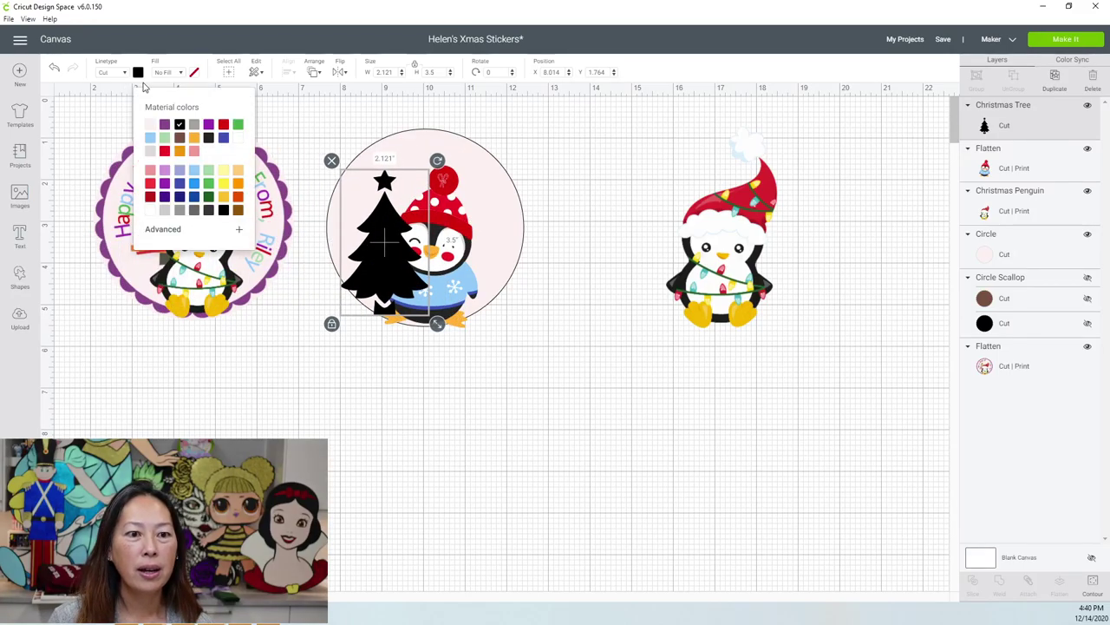
pyautogui.click(238, 126)
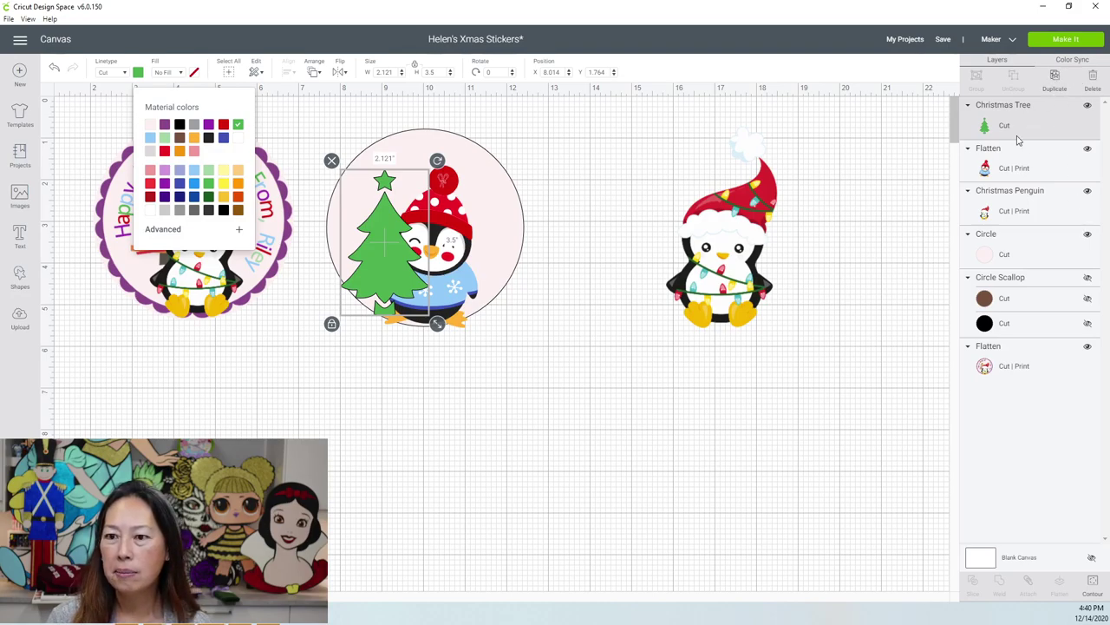
# - Layer the green tree behind the candy-cane penguin and rearrange both inside the pink circle
pyautogui.moveTo(1000, 128); pyautogui.dragTo(1000, 202)
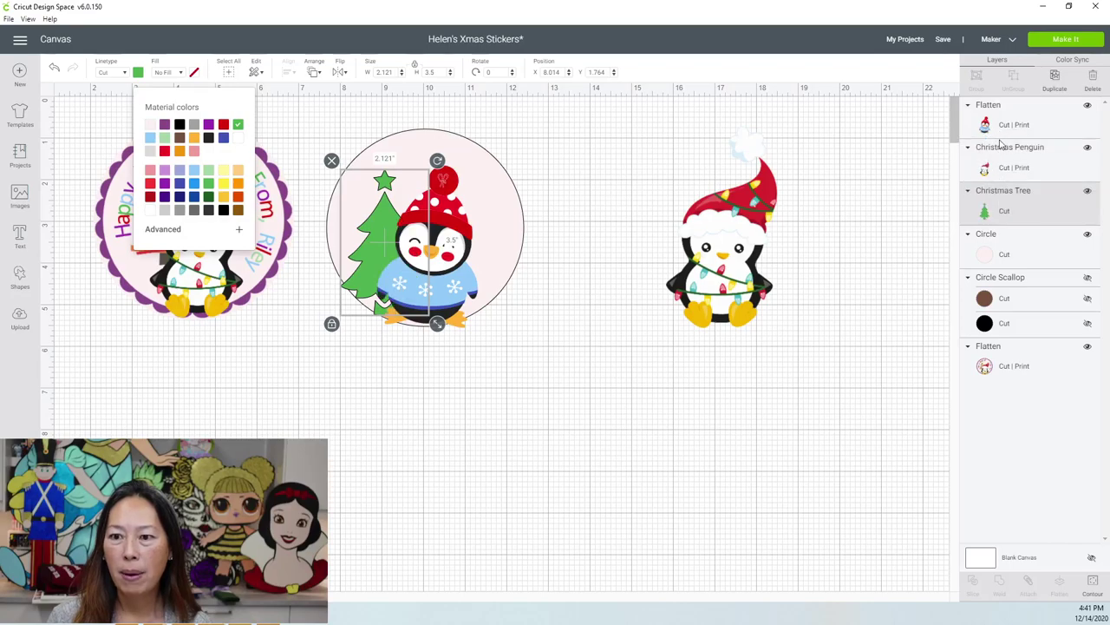
pyautogui.click(446, 233)
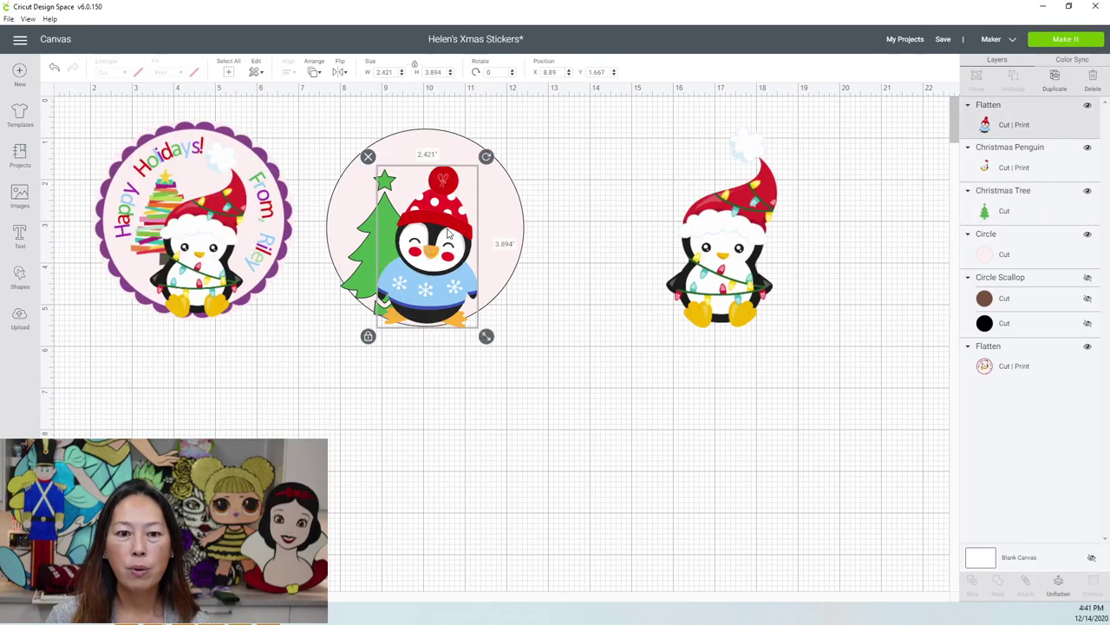
pyautogui.moveTo(453, 249); pyautogui.dragTo(486, 317)
pyautogui.click(399, 249)
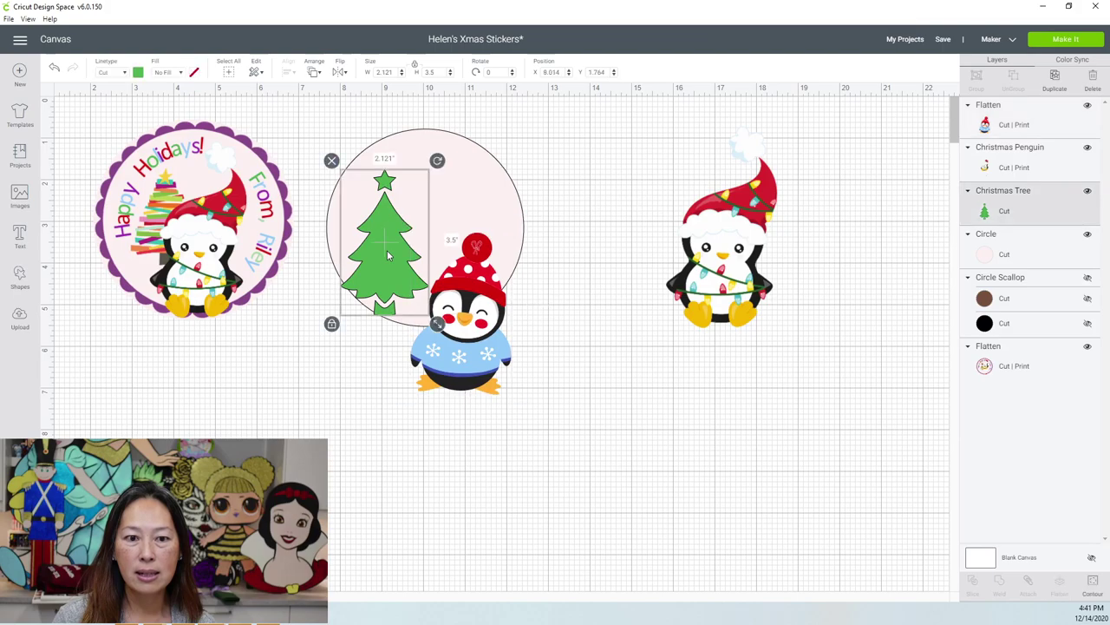
pyautogui.moveTo(400, 246); pyautogui.dragTo(409, 225)
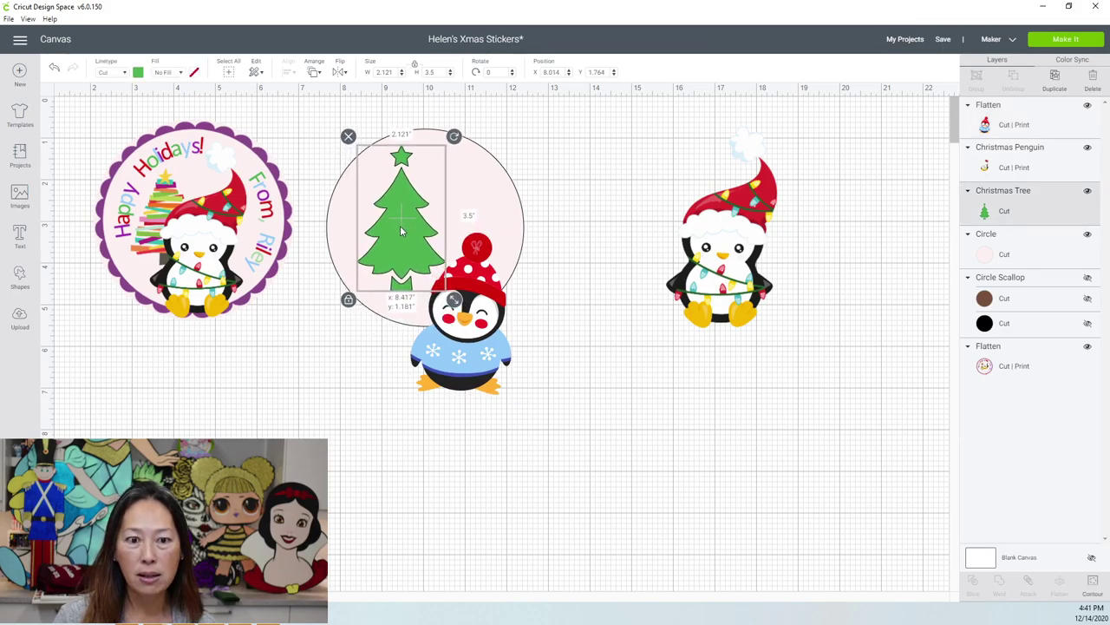
pyautogui.moveTo(462, 321); pyautogui.dragTo(418, 262)
# - Shrink the green tree slightly and nudge it into place behind the penguin's shoulder
pyautogui.click(395, 149)
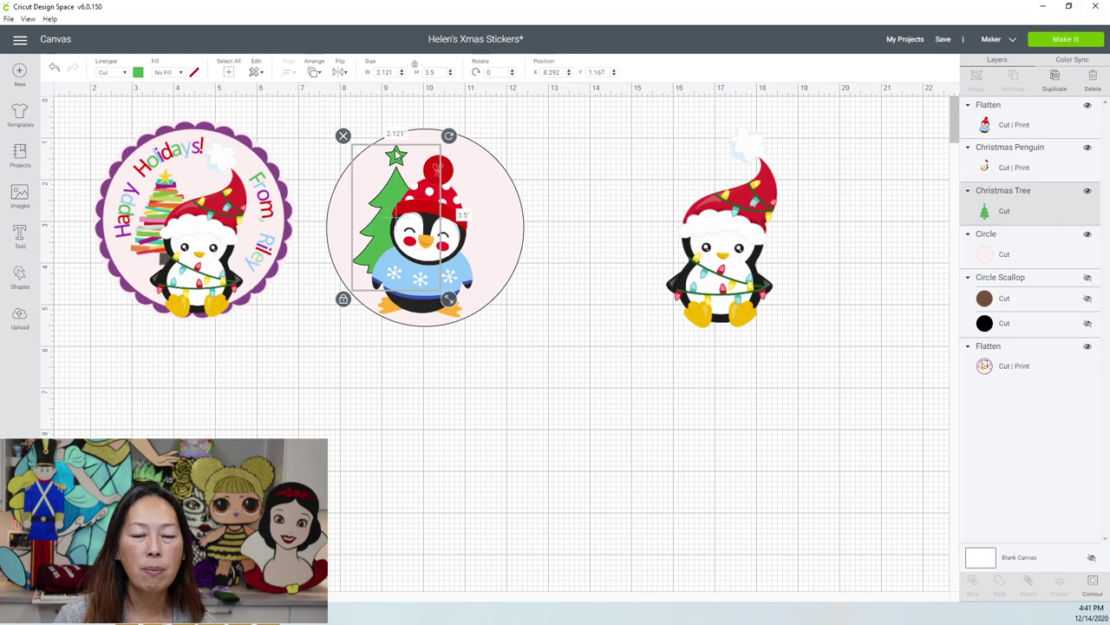
pyautogui.moveTo(447, 301); pyautogui.dragTo(431, 280)
pyautogui.moveTo(389, 172); pyautogui.dragTo(388, 168)
pyautogui.click(612, 312)
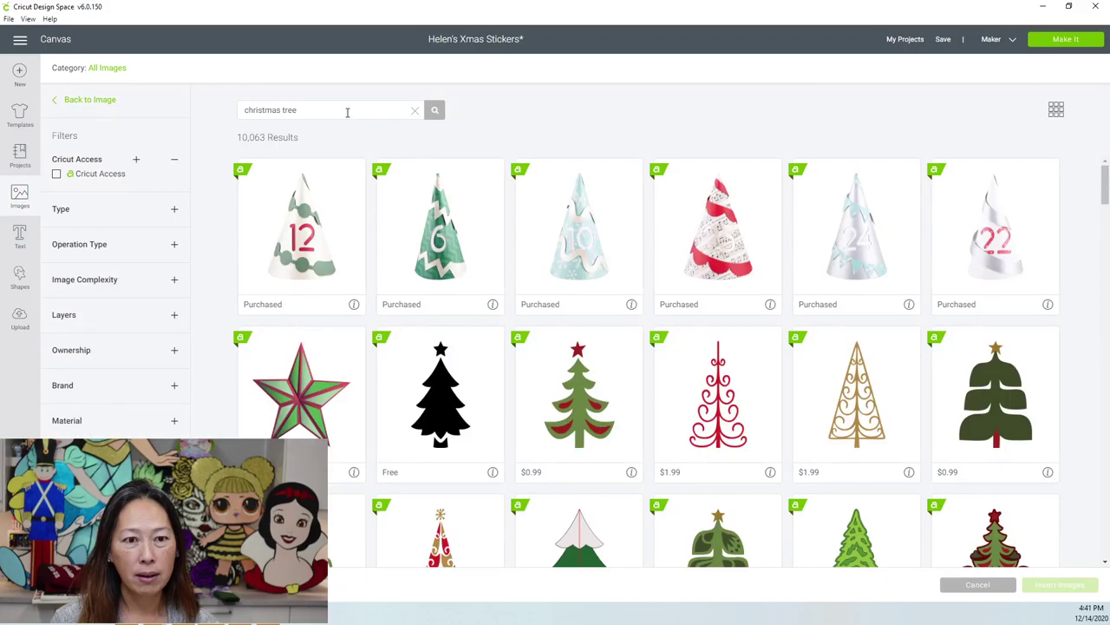
# - Search the image library for "scallop" in place of the Christmas tree search
pyautogui.moveTo(347, 111); pyautogui.dragTo(246, 108)
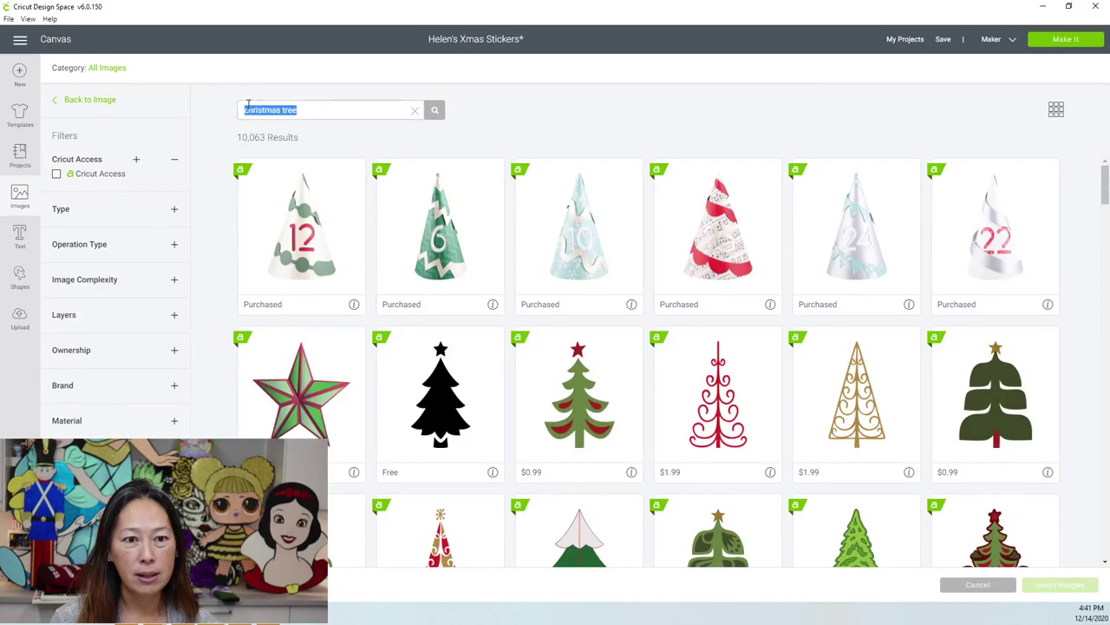
pyautogui.write('scallop')
pyautogui.press('Return')
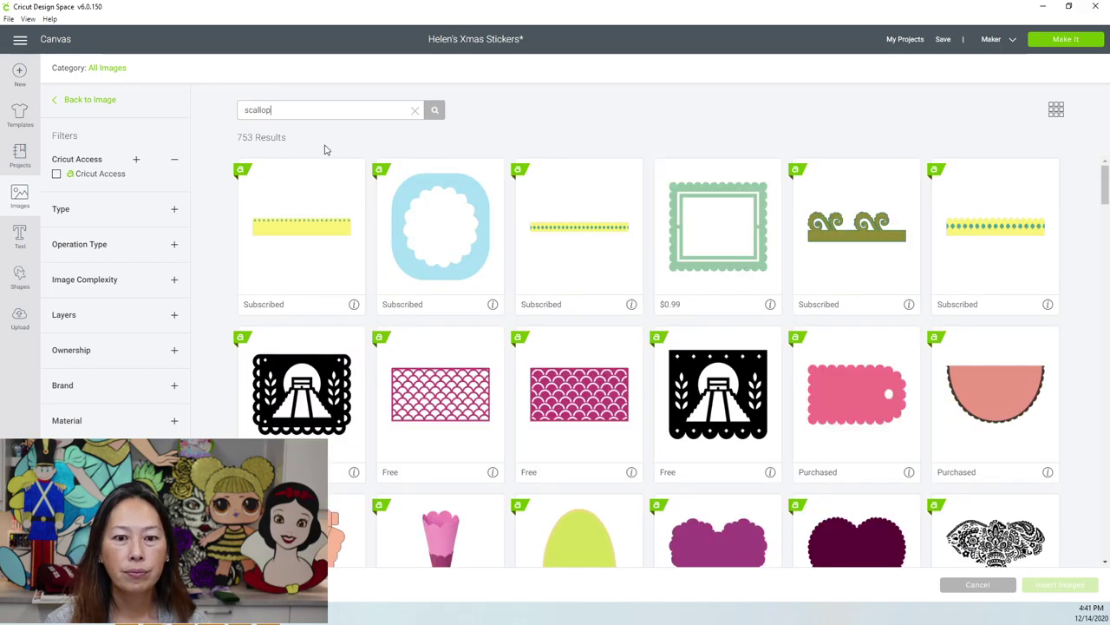
# - Find the purple scalloped circle frame among the scallop images and insert it on the canvas
pyautogui.scroll(-5, 727, 523)
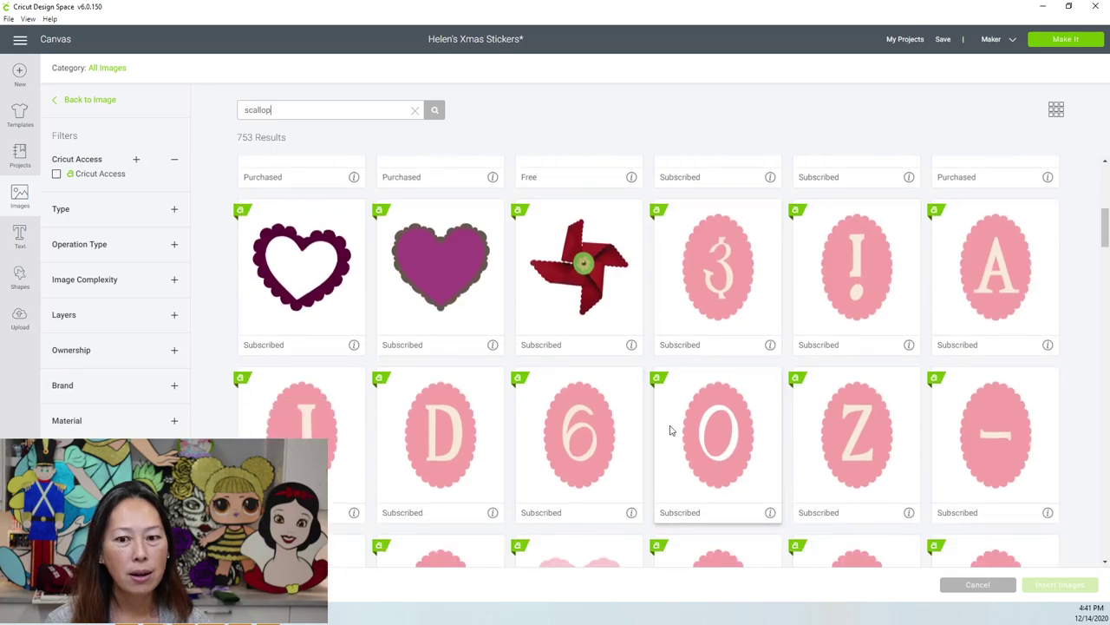
pyautogui.scroll(-5, 669, 430)
pyautogui.scroll(-7, 670, 429)
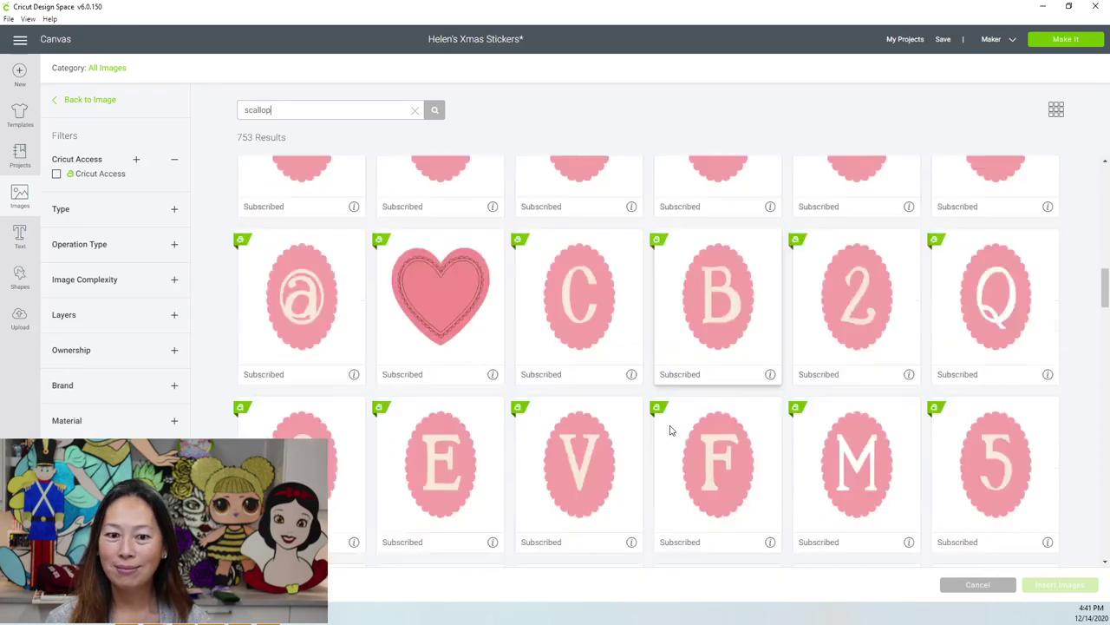
pyautogui.scroll(-5, 670, 429)
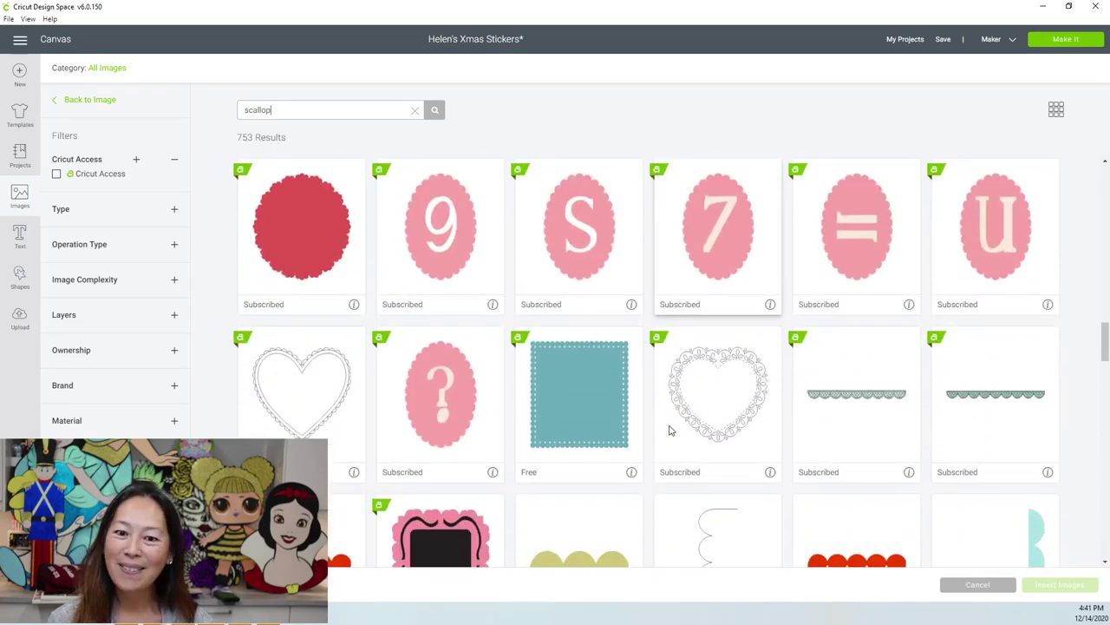
pyautogui.scroll(-3, 669, 430)
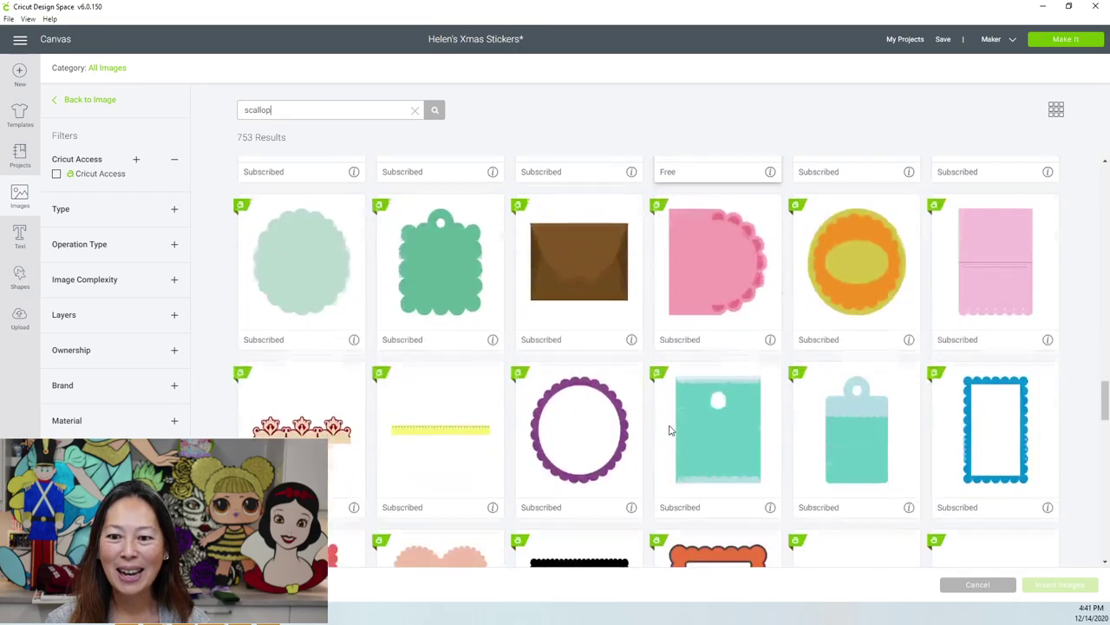
pyautogui.click(598, 449)
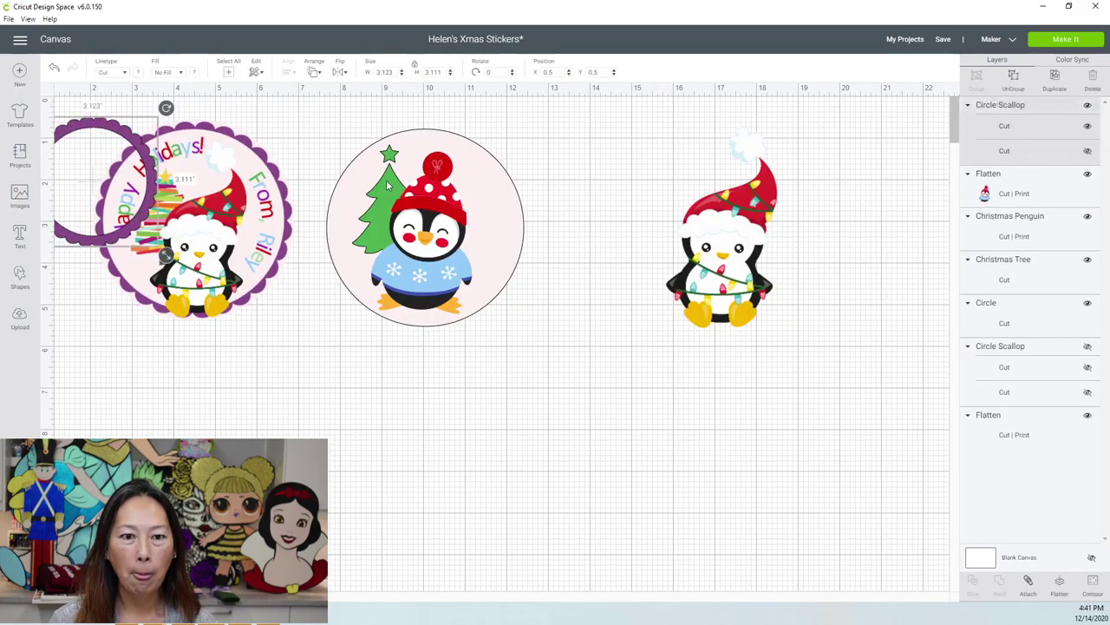
# - Enlarge the pink circle to about 5.58 in wide and recentre it behind the penguin and tree
pyautogui.click(507, 224)
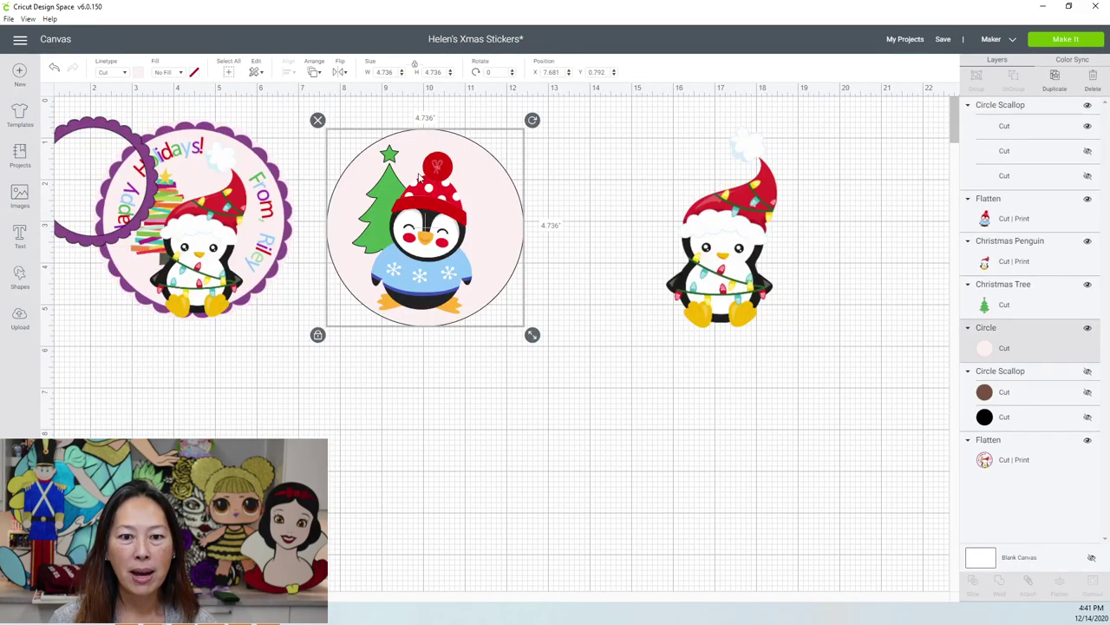
pyautogui.moveTo(532, 335); pyautogui.dragTo(567, 369)
pyautogui.moveTo(528, 288); pyautogui.dragTo(476, 275)
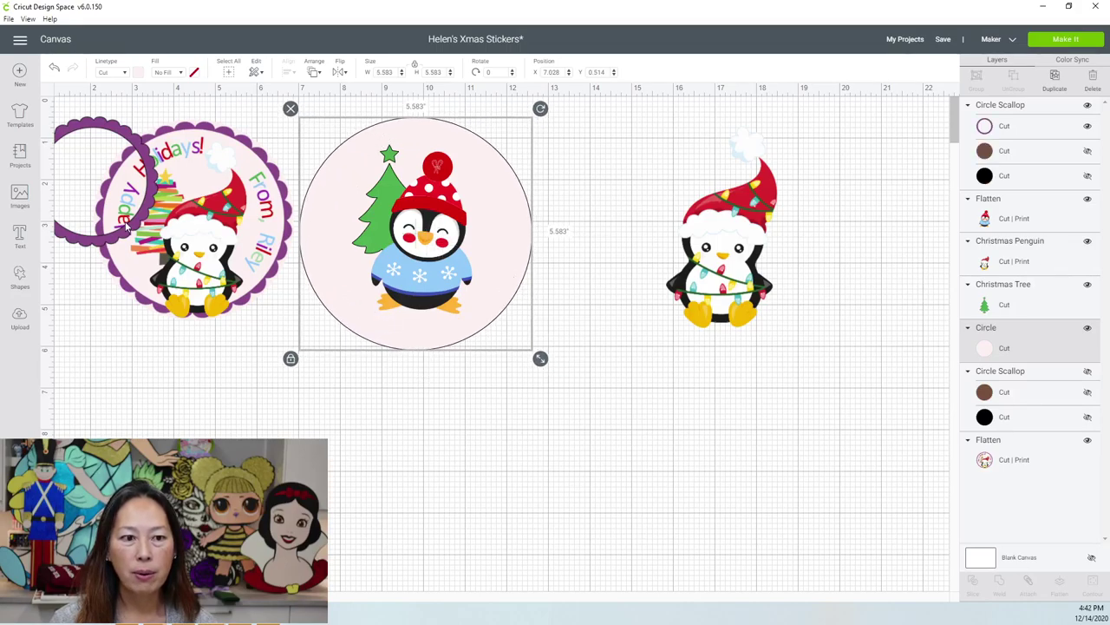
# - Move the purple scalloped frame onto the pink circle and size it to about 5.47 in wide to fit the circle
pyautogui.moveTo(132, 230); pyautogui.dragTo(401, 254)
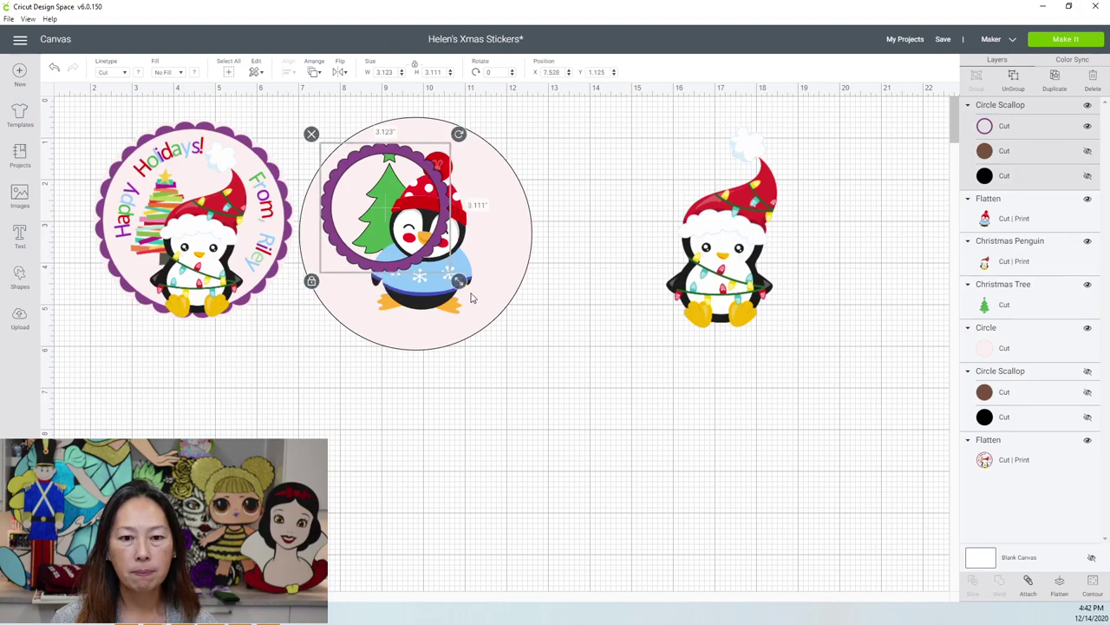
pyautogui.moveTo(462, 288); pyautogui.dragTo(568, 393)
pyautogui.moveTo(517, 316); pyautogui.dragTo(495, 291)
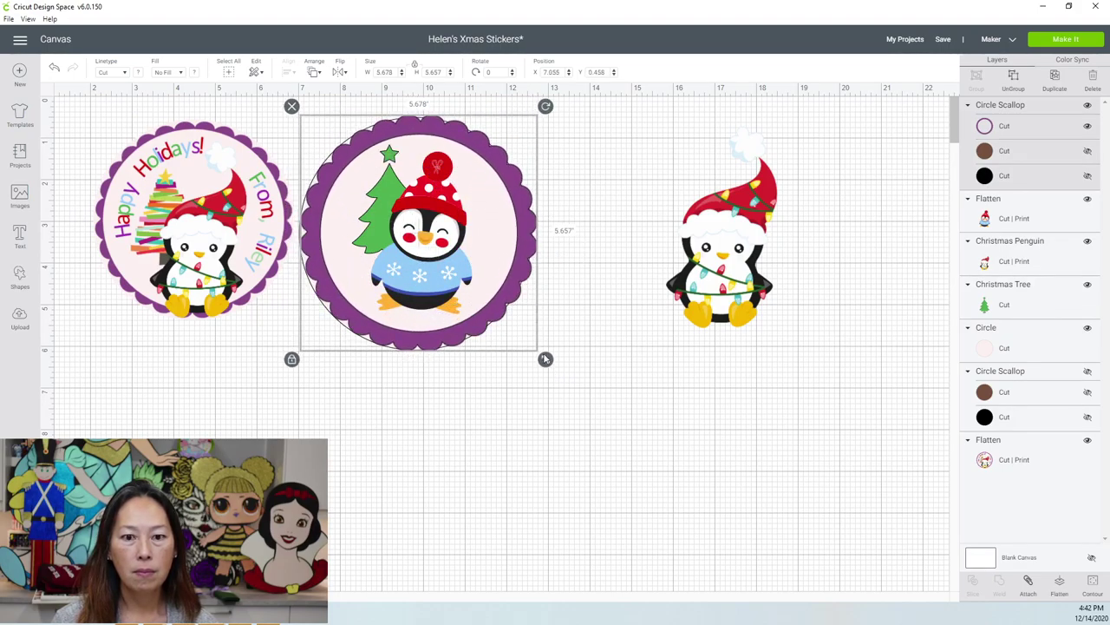
pyautogui.moveTo(540, 355); pyautogui.dragTo(524, 339)
pyautogui.moveTo(479, 301); pyautogui.dragTo(483, 313)
pyautogui.moveTo(532, 351); pyautogui.dragTo(536, 354)
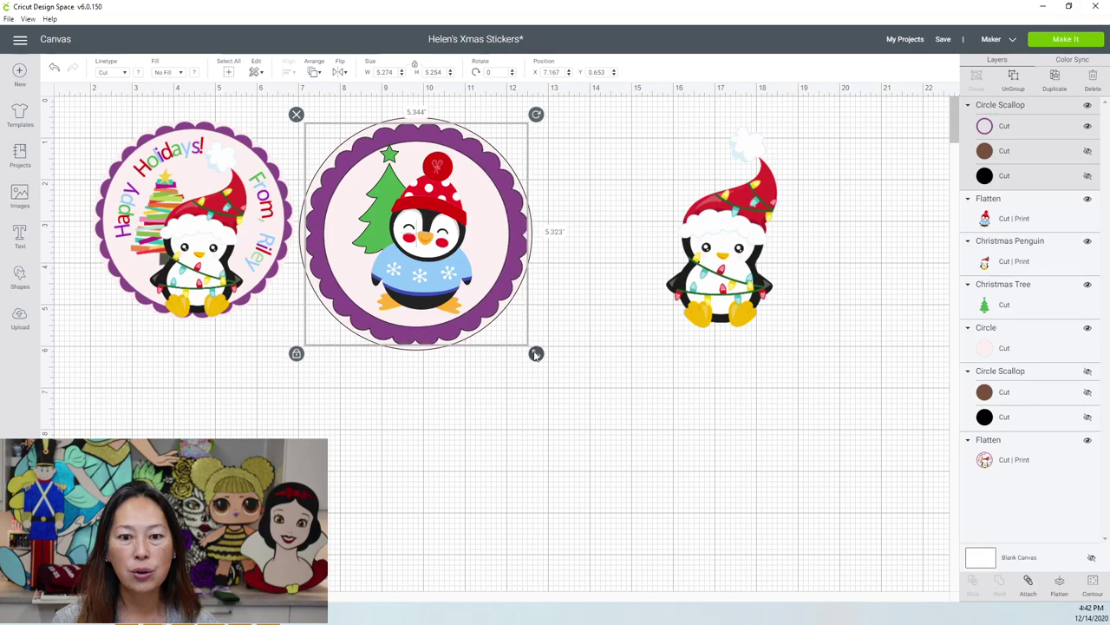
pyautogui.moveTo(497, 303); pyautogui.dragTo(492, 300)
pyautogui.moveTo(536, 354); pyautogui.dragTo(537, 356)
pyautogui.moveTo(498, 313); pyautogui.dragTo(494, 314)
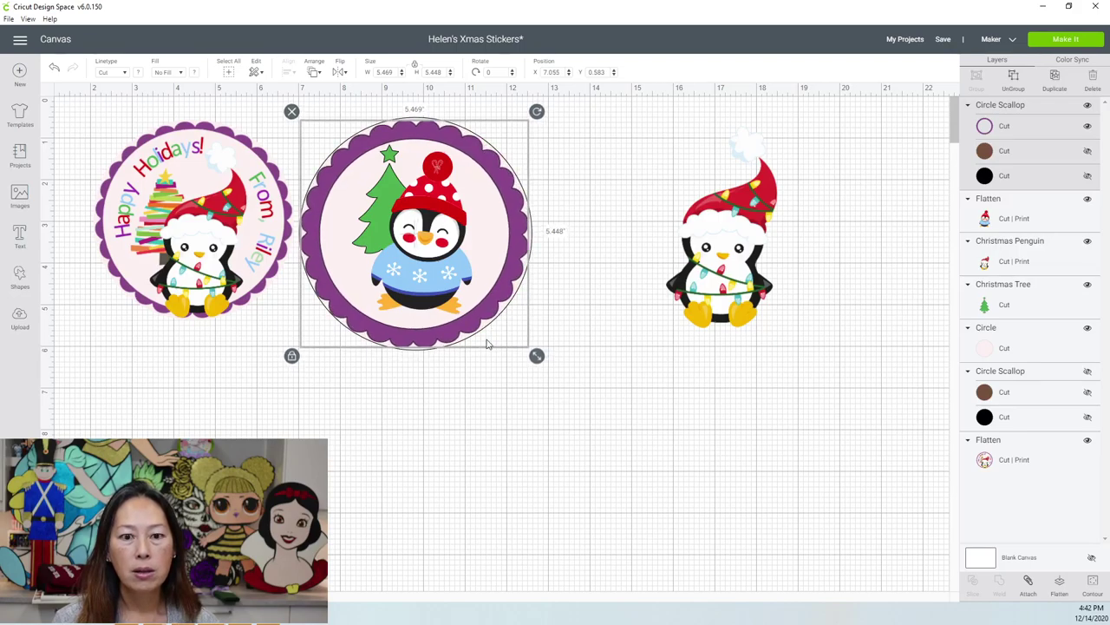
# - Move the scalloped frame and pink circle below the penguin artwork and separate the frame from the circle
pyautogui.click(464, 400)
pyautogui.moveTo(469, 381); pyautogui.dragTo(586, 551)
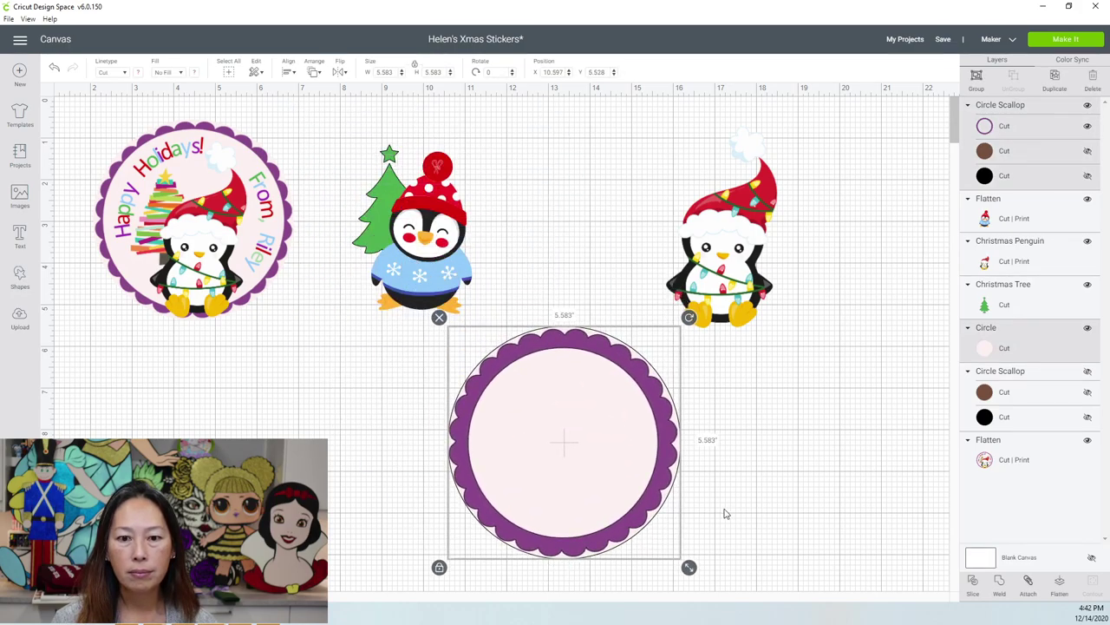
pyautogui.click(725, 513)
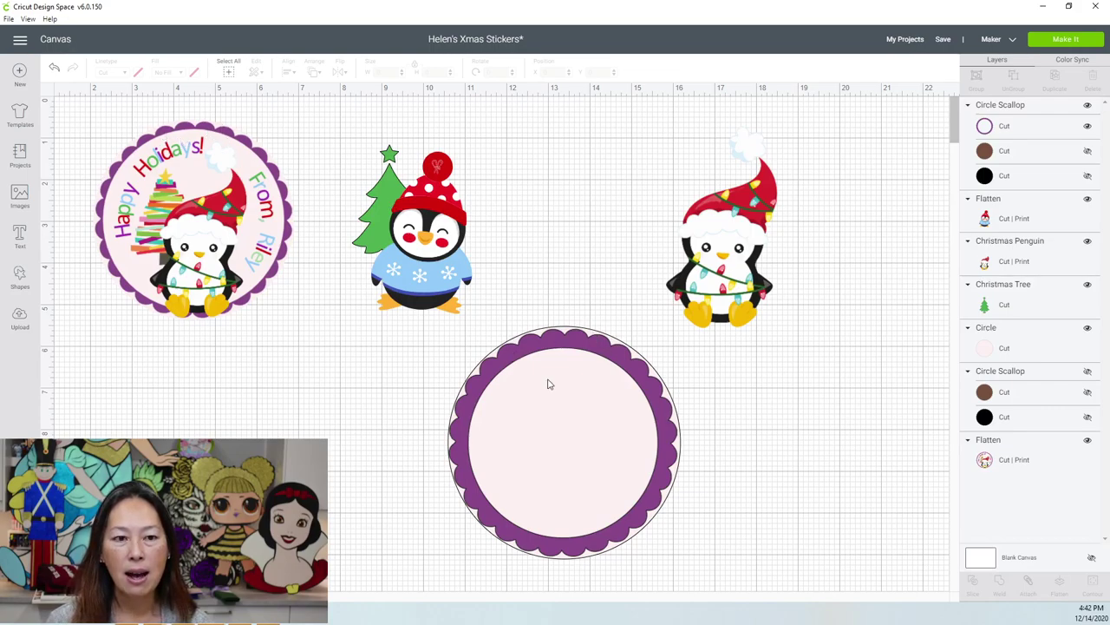
pyautogui.click(645, 380)
pyautogui.moveTo(550, 377); pyautogui.dragTo(310, 345)
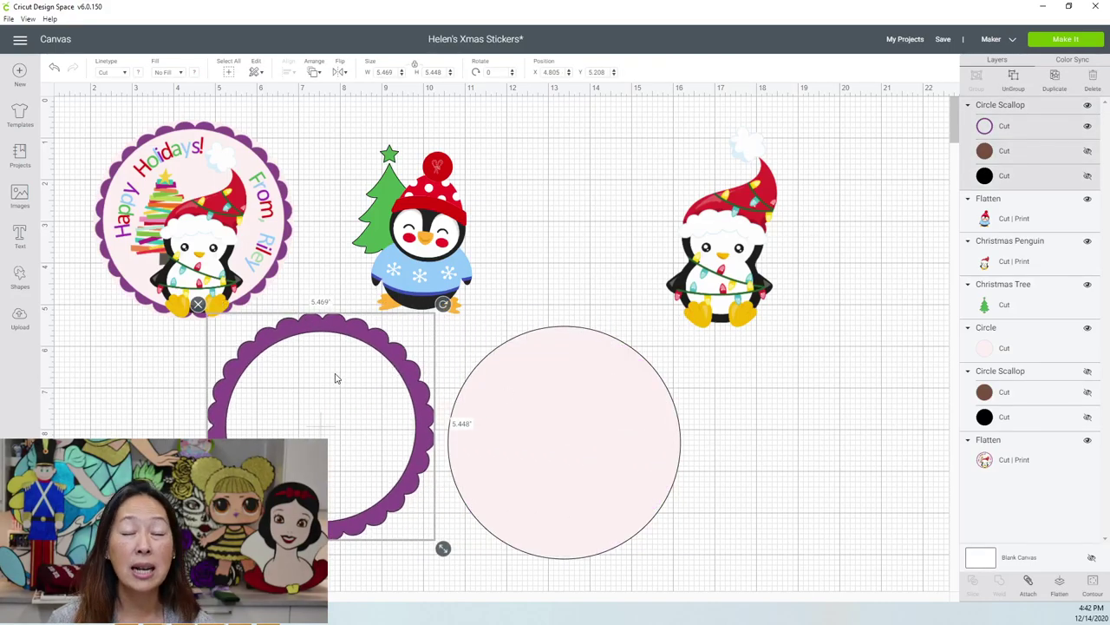
# - Add a new circle shape, and make room by returning the pink circle behind the penguin and shifting the scalloped frame aside
pyautogui.click(20, 275)
pyautogui.click(108, 199)
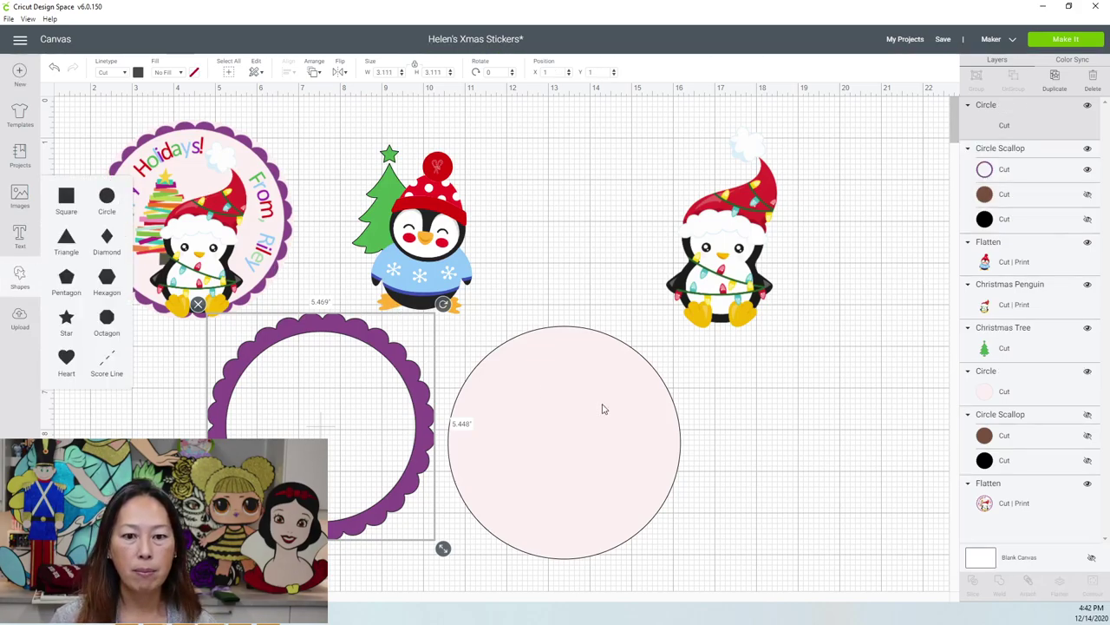
pyautogui.moveTo(605, 426); pyautogui.dragTo(436, 174)
pyautogui.moveTo(449, 423); pyautogui.dragTo(706, 418)
# - Place the new dark grey circle over the scalloped frame and enlarge it to about 5.1 in to cover the frame's opening
pyautogui.click(143, 211)
pyautogui.moveTo(142, 212); pyautogui.dragTo(600, 423)
pyautogui.moveTo(637, 482); pyautogui.dragTo(723, 556)
pyautogui.moveTo(665, 467); pyautogui.dragTo(647, 448)
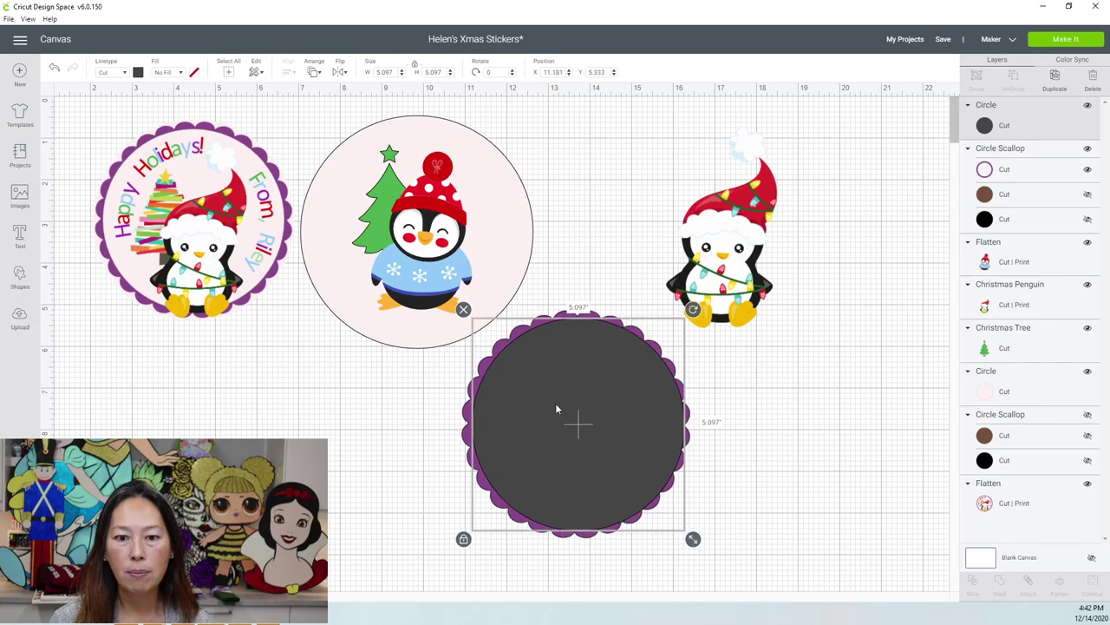
# - Align the dark grey circle and the scalloped frame to a common center
pyautogui.click(558, 570)
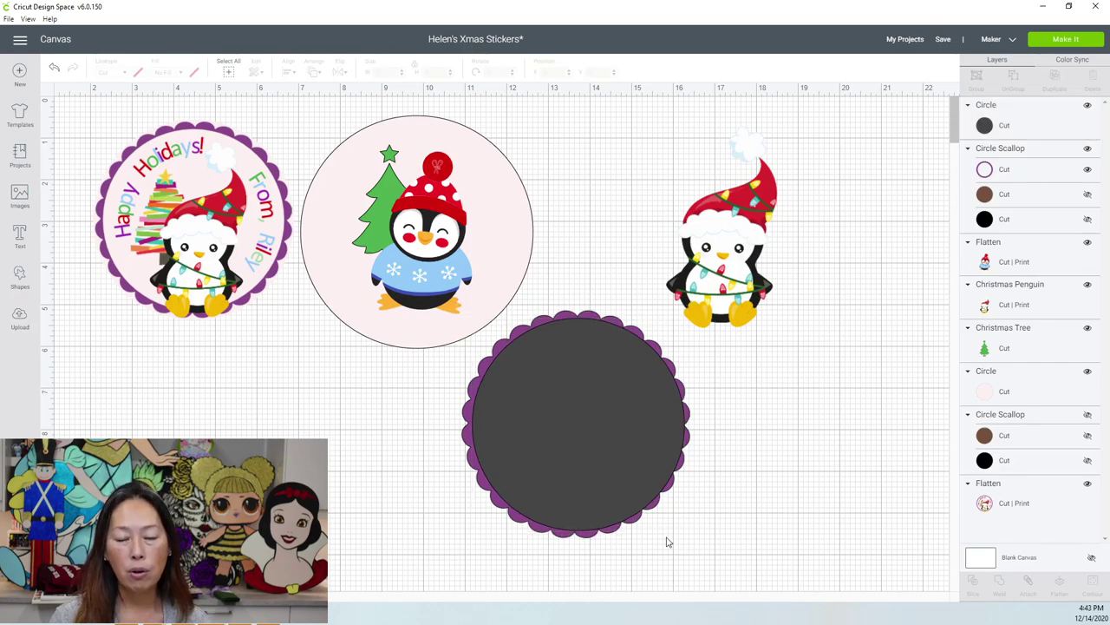
pyautogui.moveTo(632, 560); pyautogui.dragTo(561, 435)
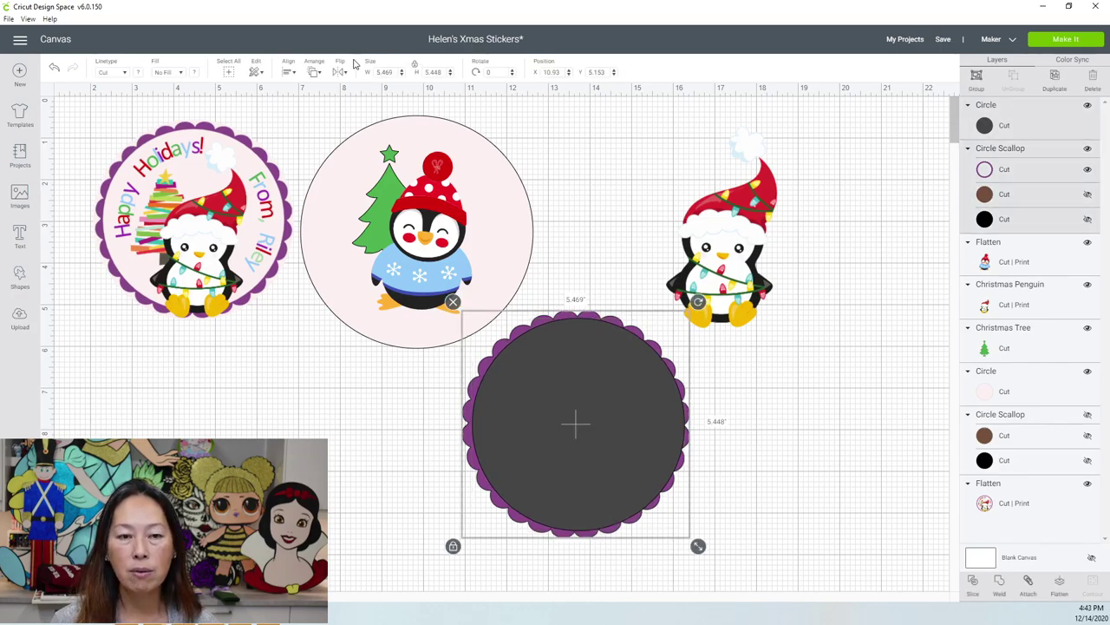
pyautogui.click(288, 70)
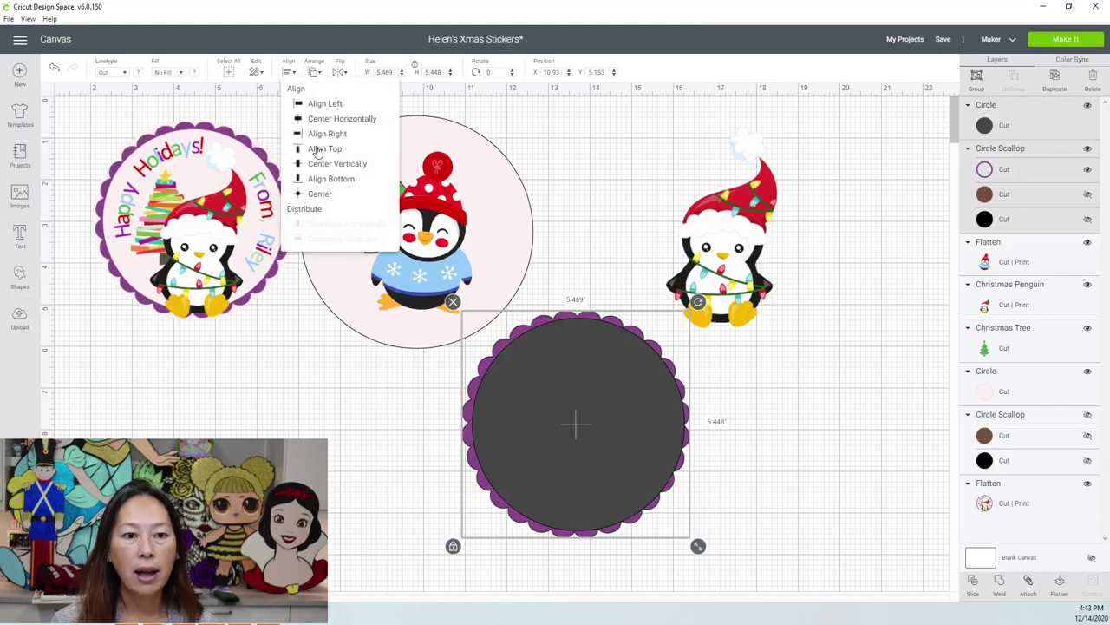
pyautogui.click(323, 197)
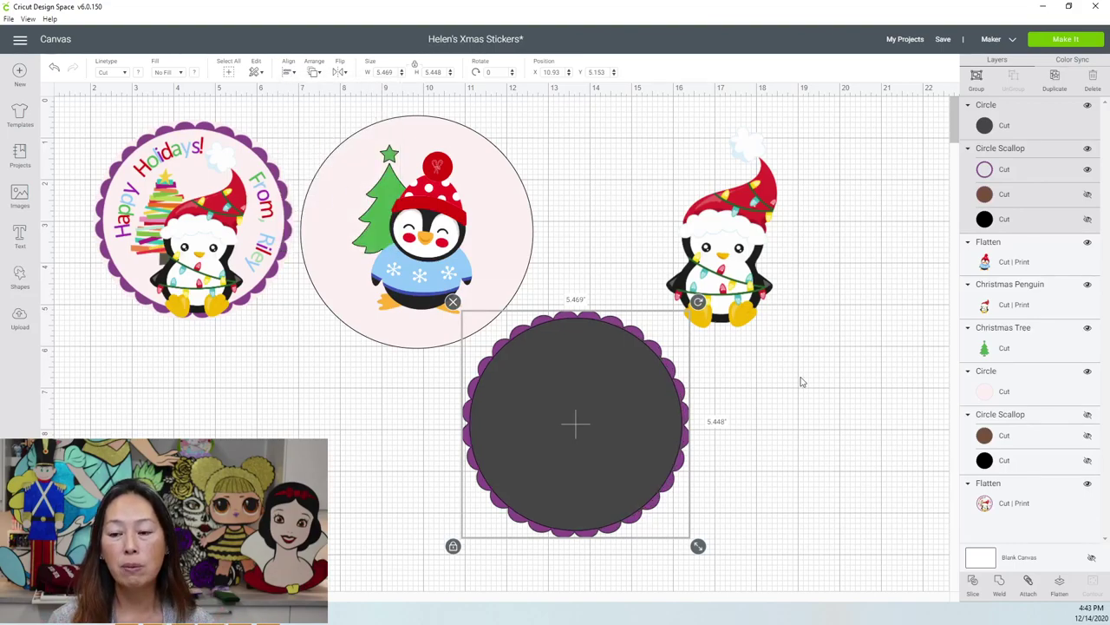
pyautogui.click(692, 338)
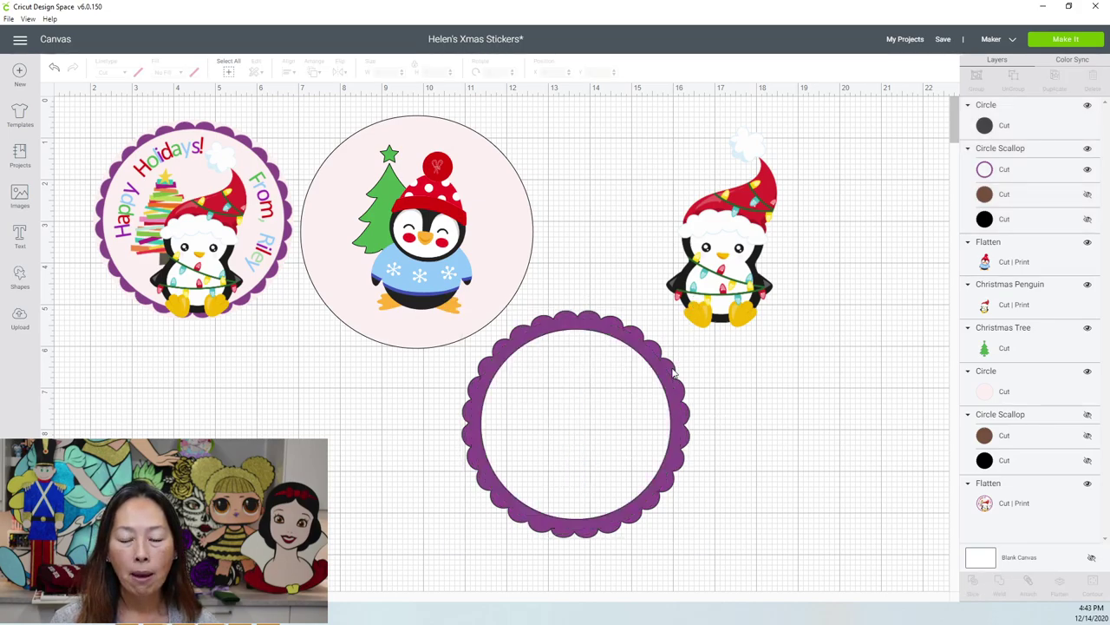
# - Place the sliced-off purple scalloped edge around the pink penguin circle and delete the leftover grey and purple slice pieces
pyautogui.click(571, 387)
pyautogui.moveTo(572, 387); pyautogui.dragTo(394, 413)
pyautogui.moveTo(640, 352); pyautogui.dragTo(377, 375)
pyautogui.moveTo(581, 332); pyautogui.dragTo(423, 137)
pyautogui.click(560, 250)
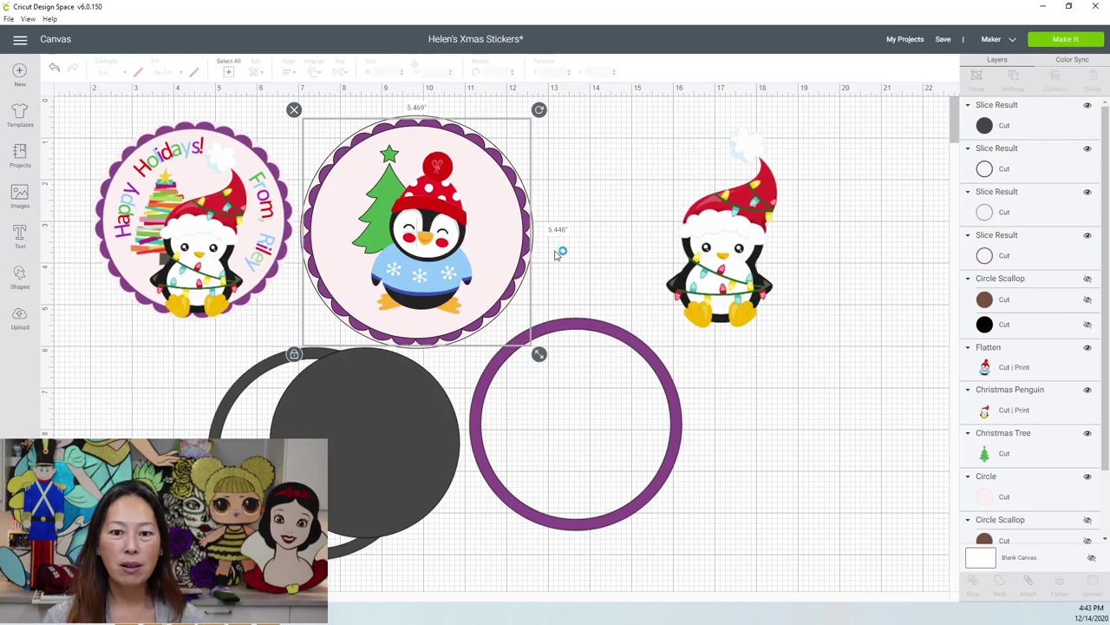
pyautogui.moveTo(707, 548); pyautogui.dragTo(366, 460)
pyautogui.press('Delete')
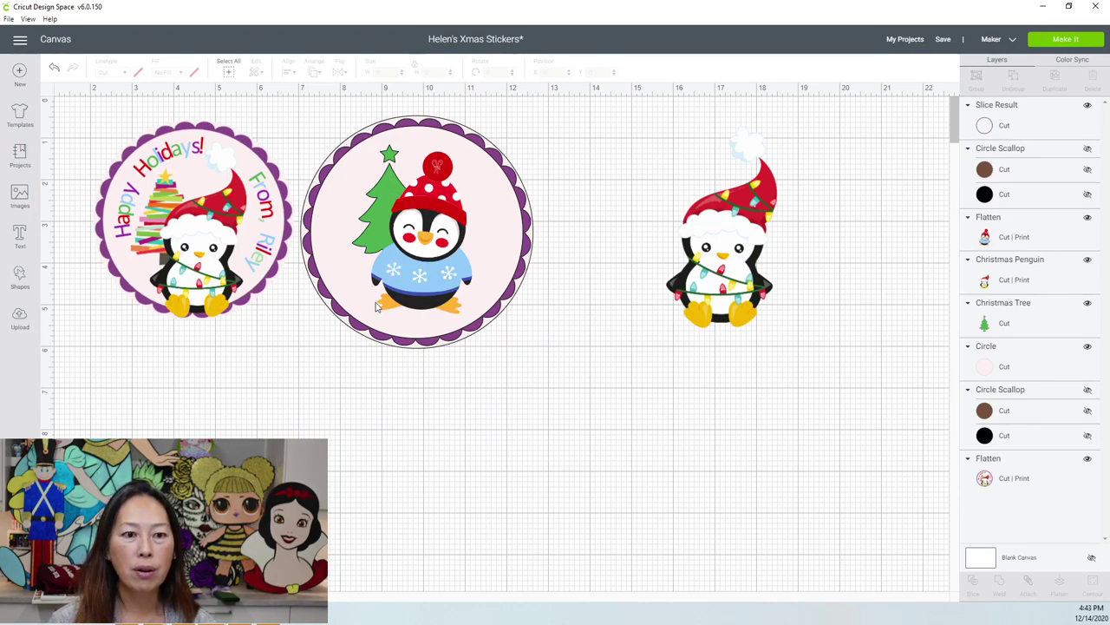
# - Add a text line in the Calibri font reading "Happy Holidays!", several spaces, and "From," followed by the sender's name
pyautogui.click(21, 237)
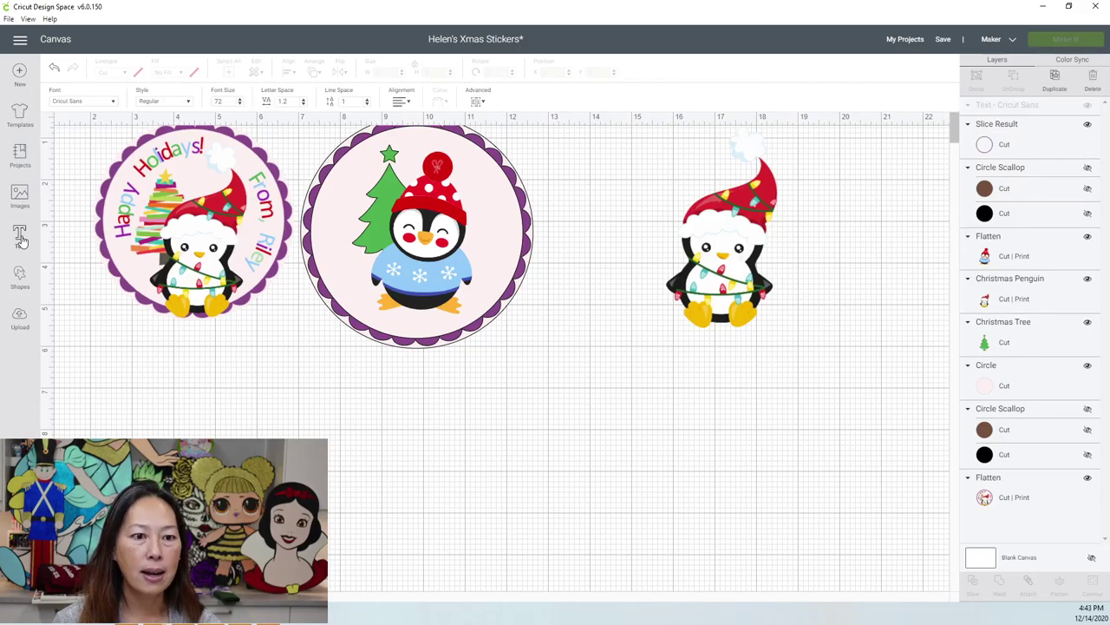
pyautogui.click(109, 103)
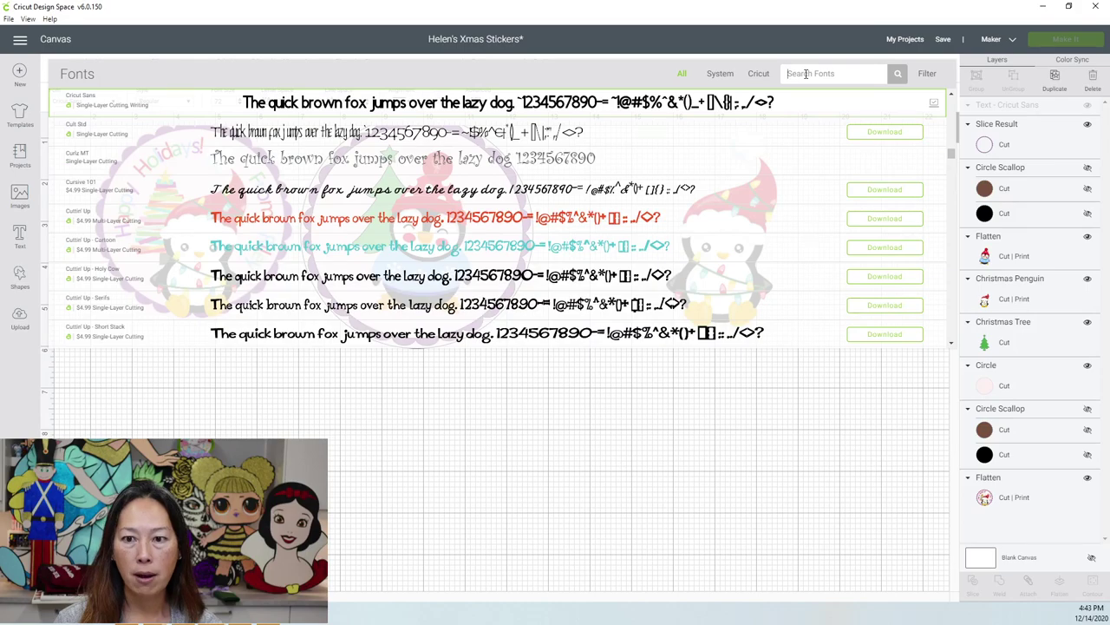
pyautogui.write('calibri')
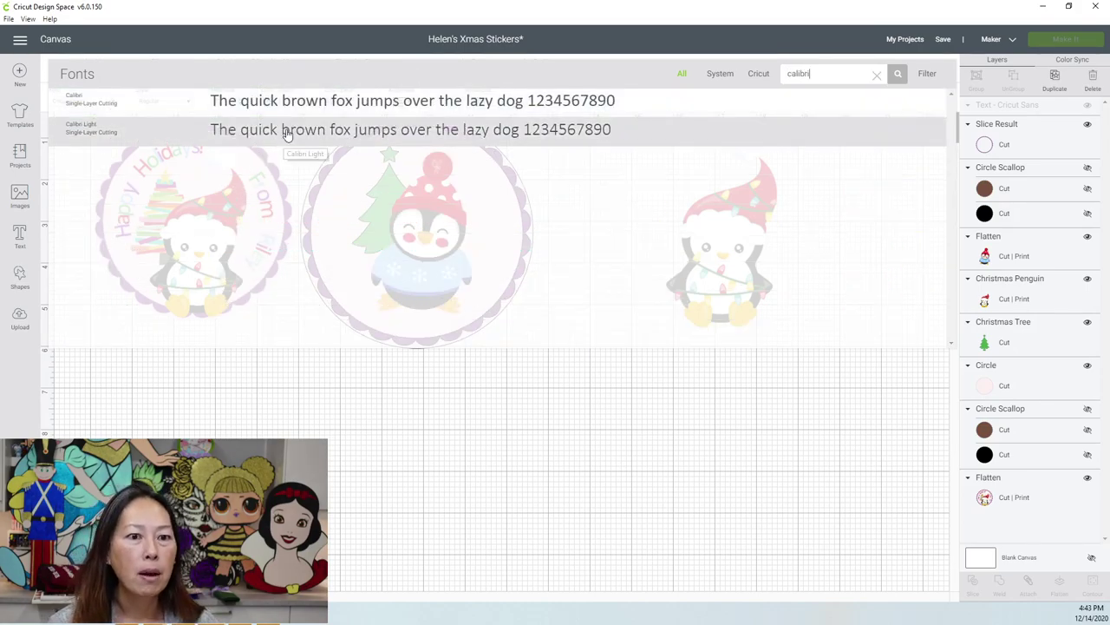
pyautogui.click(330, 437)
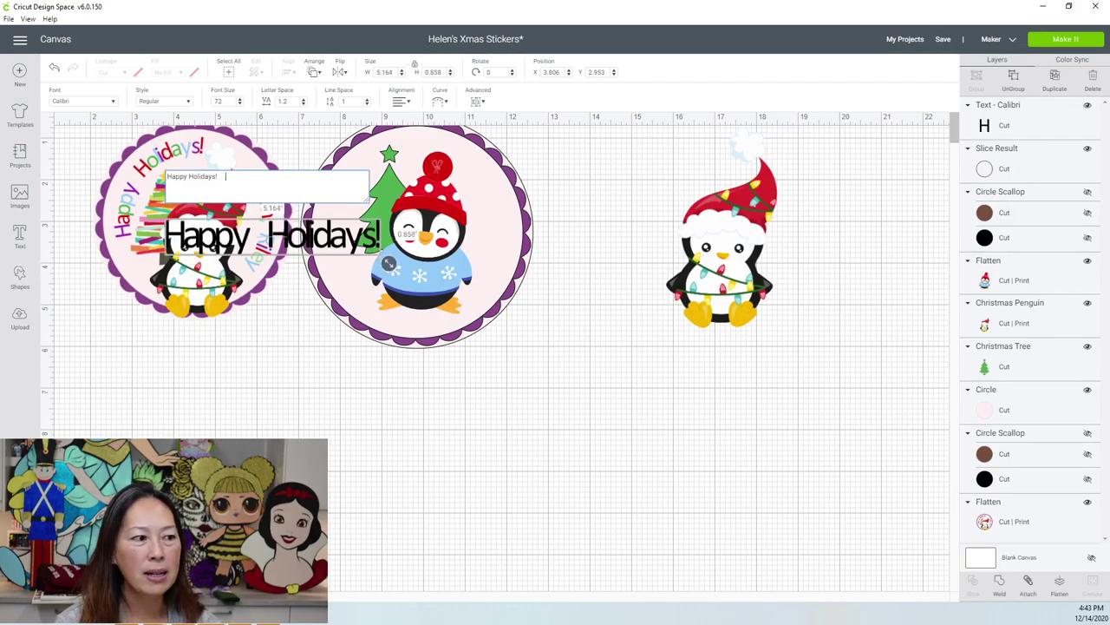
pyautogui.write('From,')
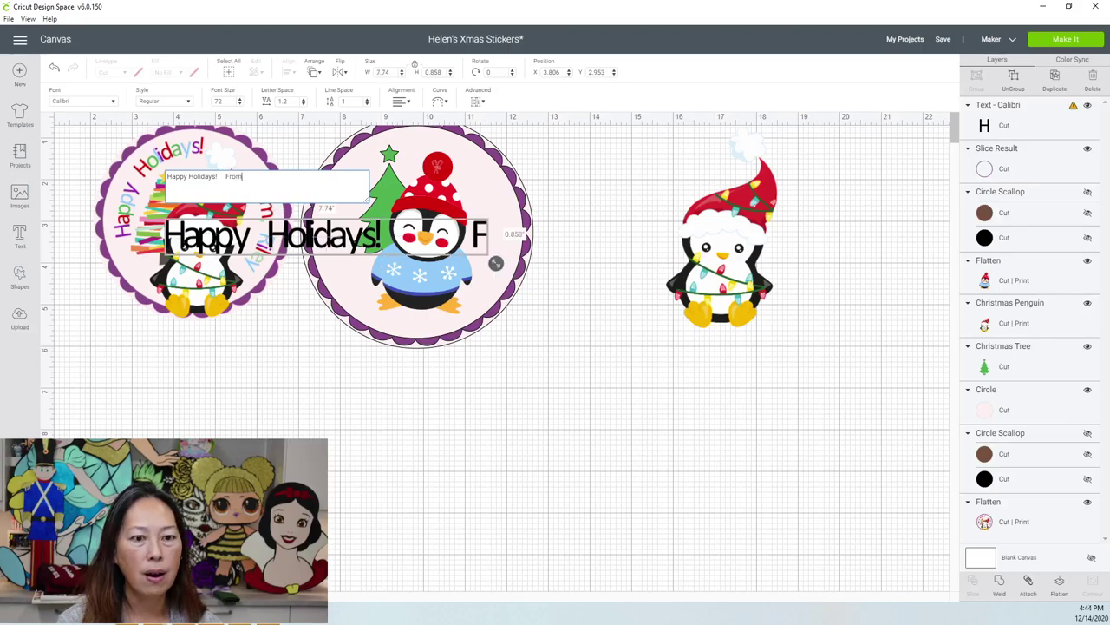
pyautogui.write(' Char')
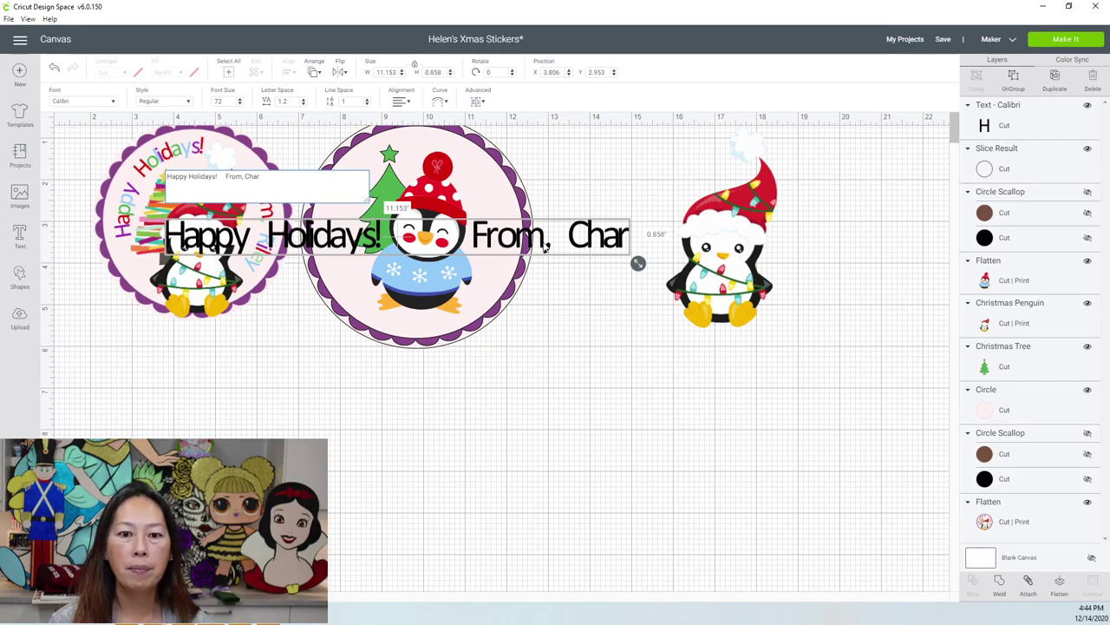
# - Move the greeting text below the stickers and curve it upward with a diameter of about 7.67
pyautogui.moveTo(547, 267); pyautogui.dragTo(644, 437)
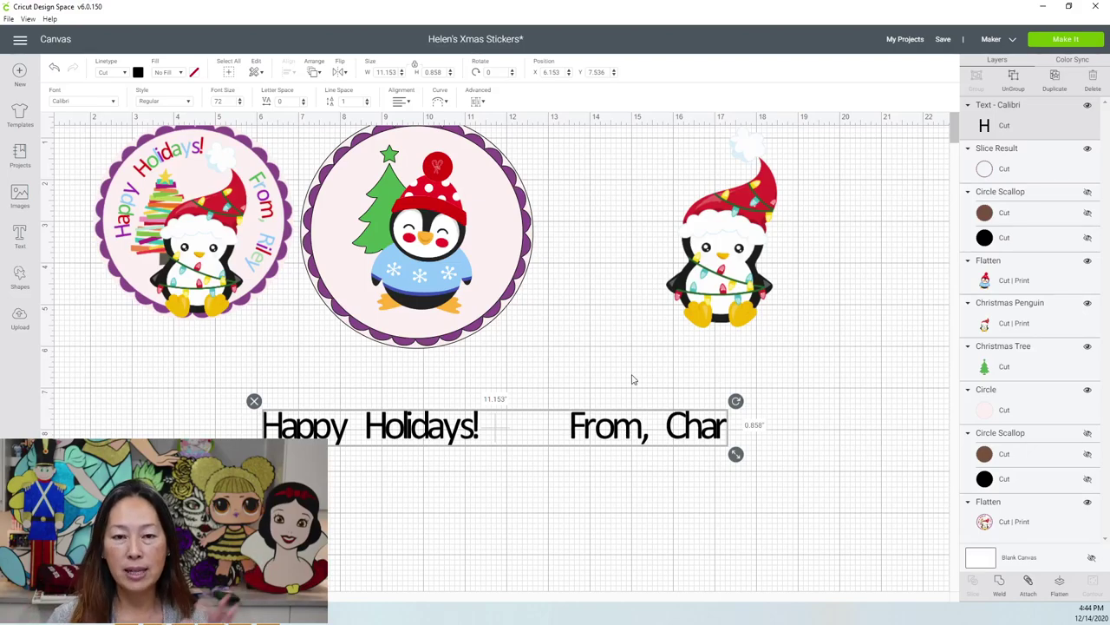
pyautogui.click(439, 101)
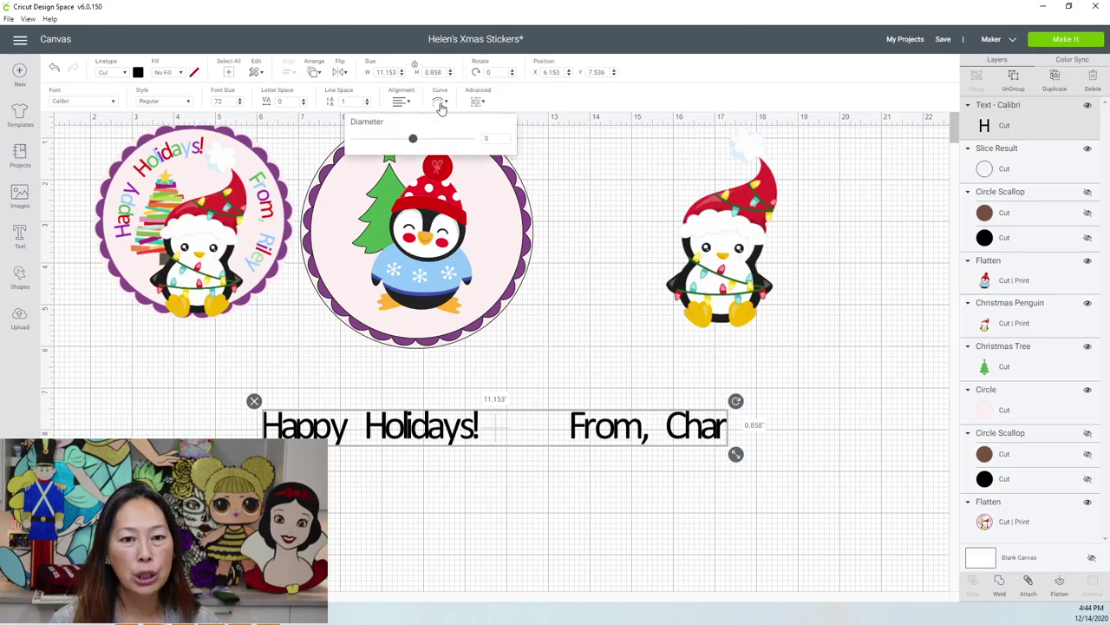
pyautogui.moveTo(414, 140); pyautogui.dragTo(458, 150)
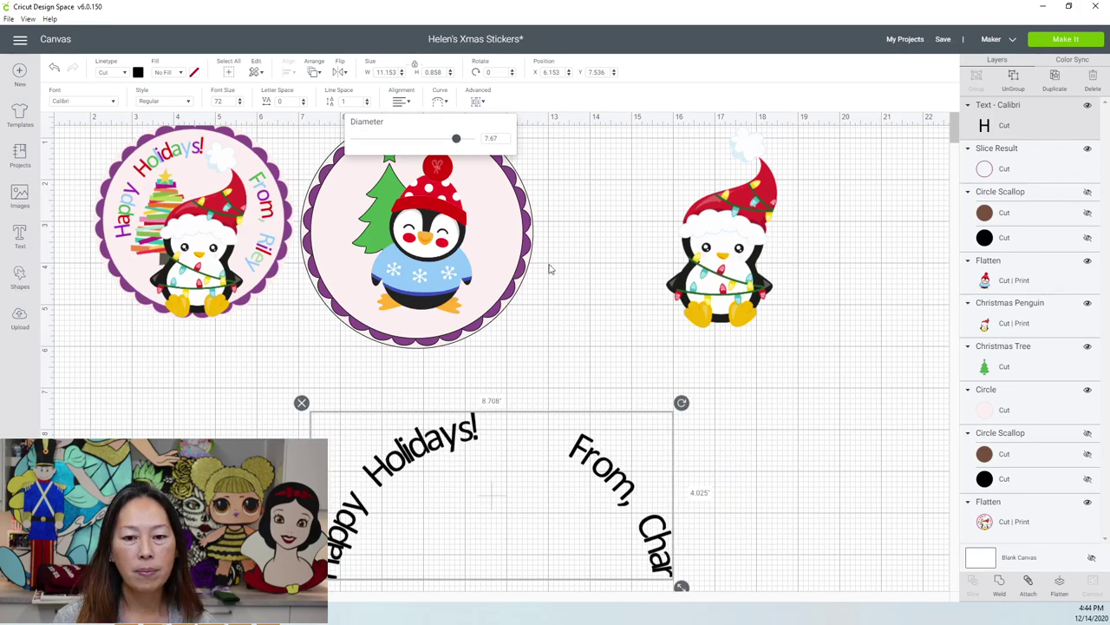
# - Undo the last repositioning of the curved greeting text
pyautogui.scroll(-3, 587, 327)
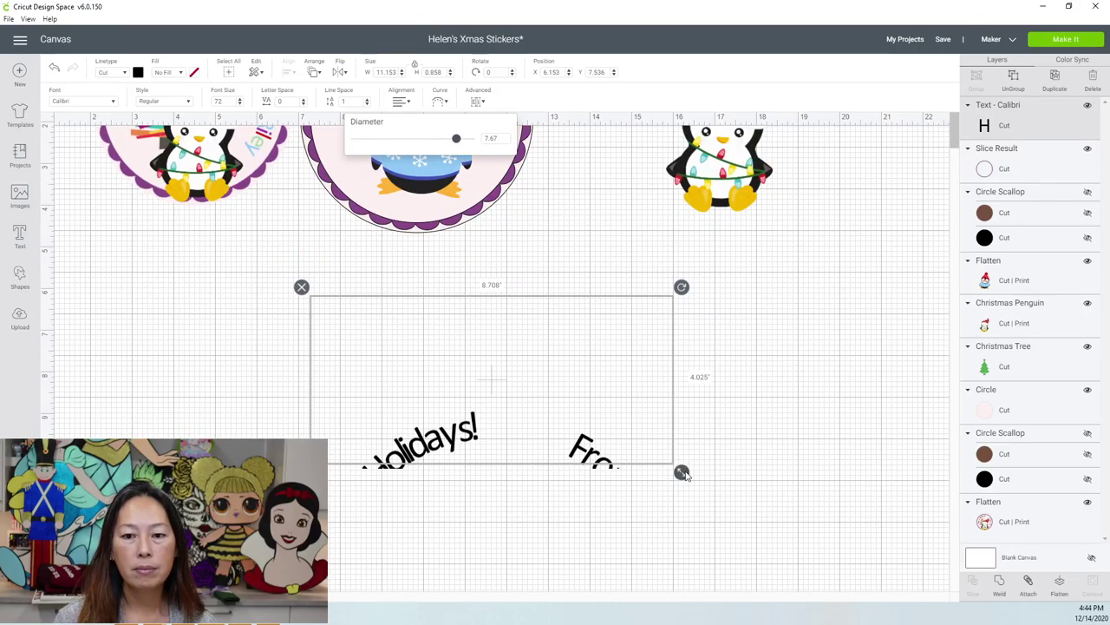
pyautogui.click(586, 438)
pyautogui.moveTo(586, 432); pyautogui.dragTo(634, 303)
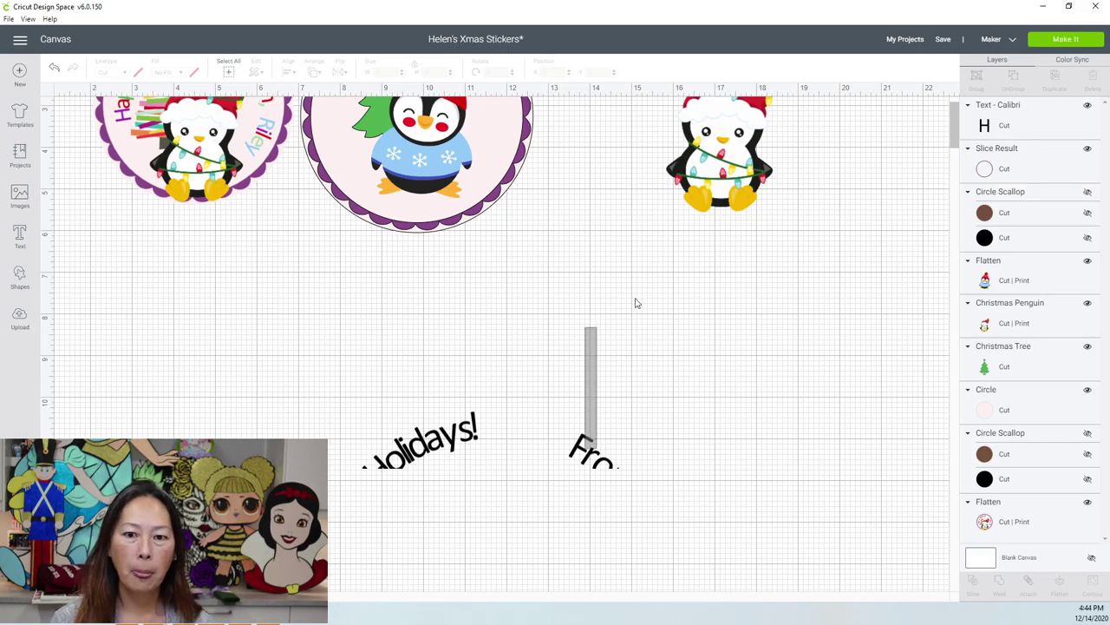
pyautogui.scroll(3, 764, 300)
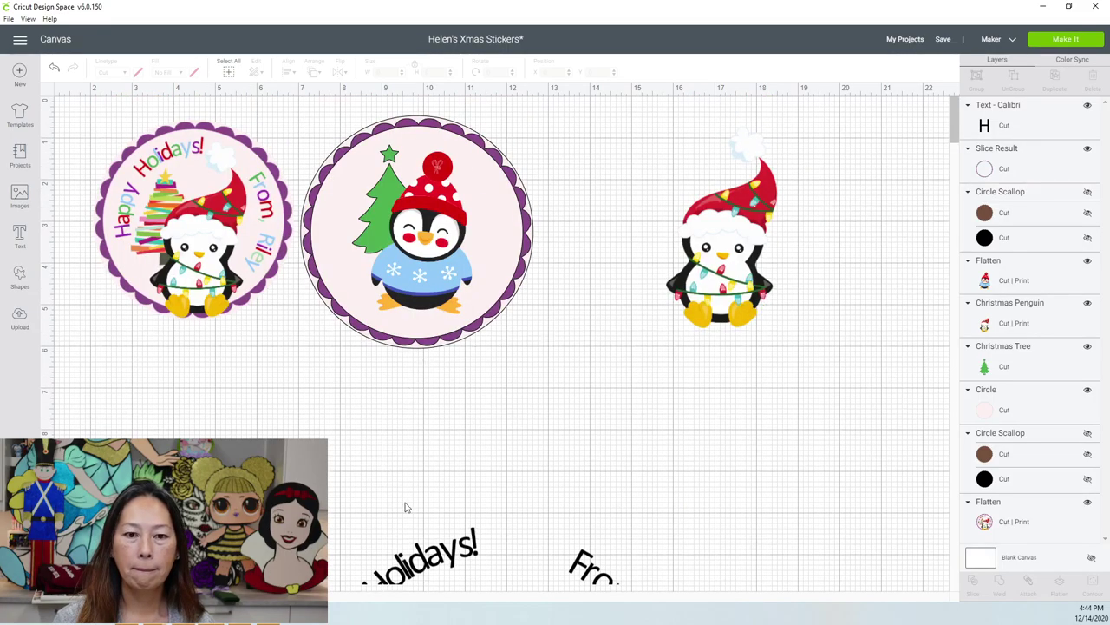
pyautogui.click(55, 71)
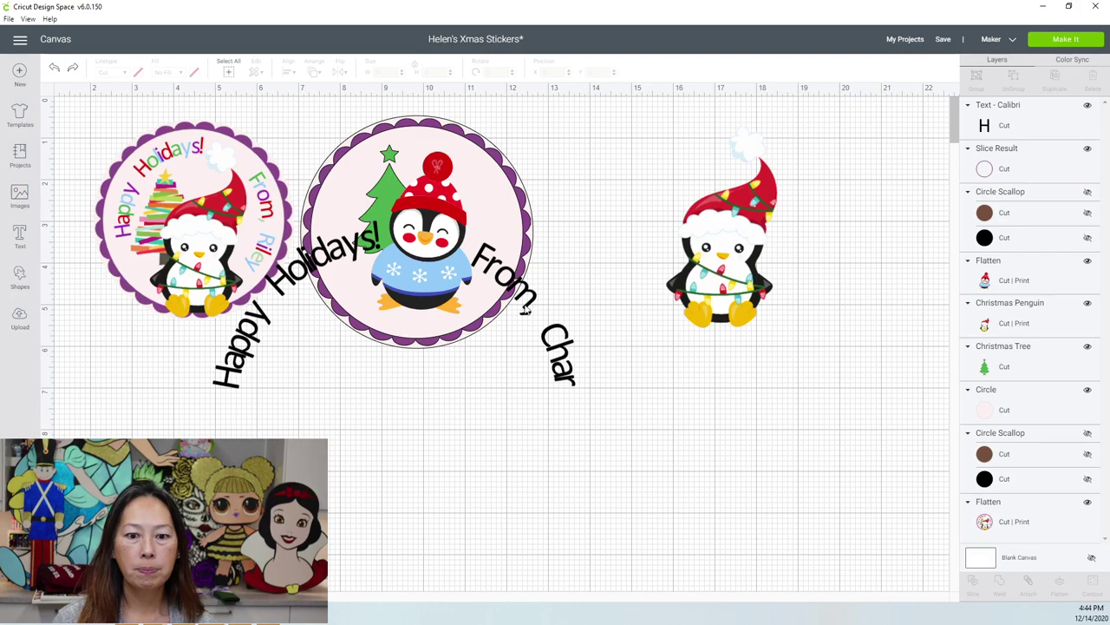
# - Try to shrink the curved greeting text together with the pink circle and scalloped edge, and undo the resize
pyautogui.click(581, 364)
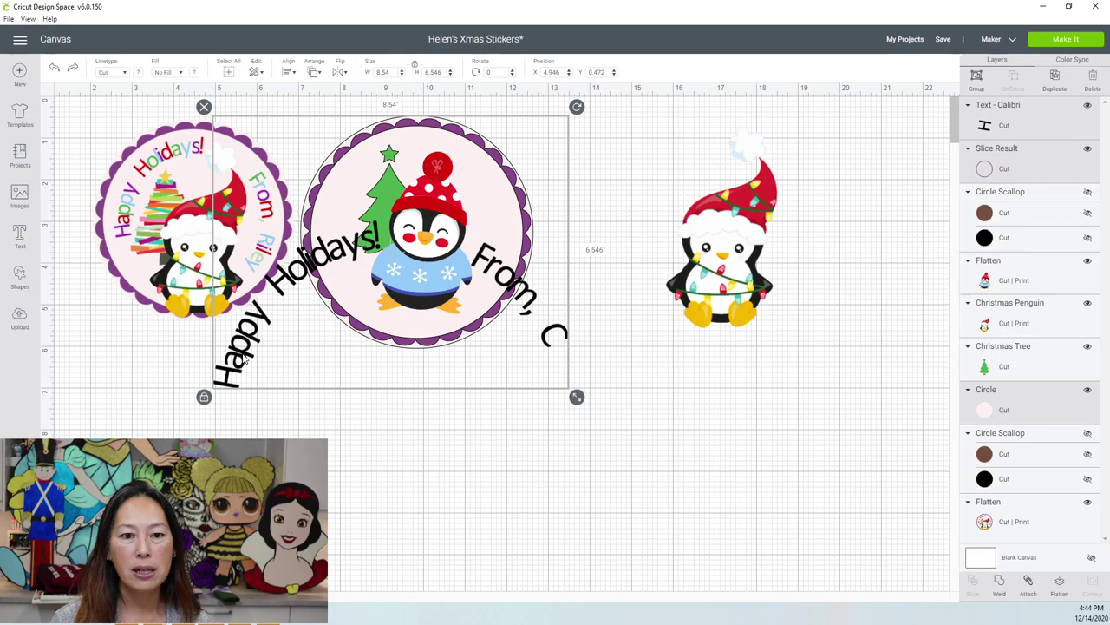
pyautogui.moveTo(577, 396); pyautogui.dragTo(497, 335)
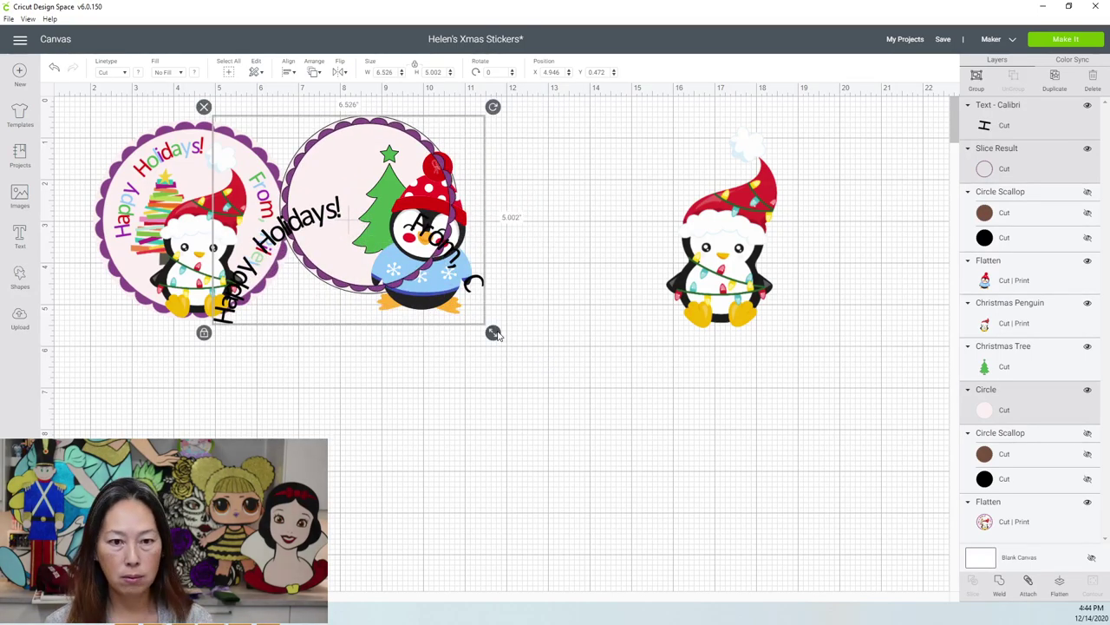
pyautogui.click(497, 336)
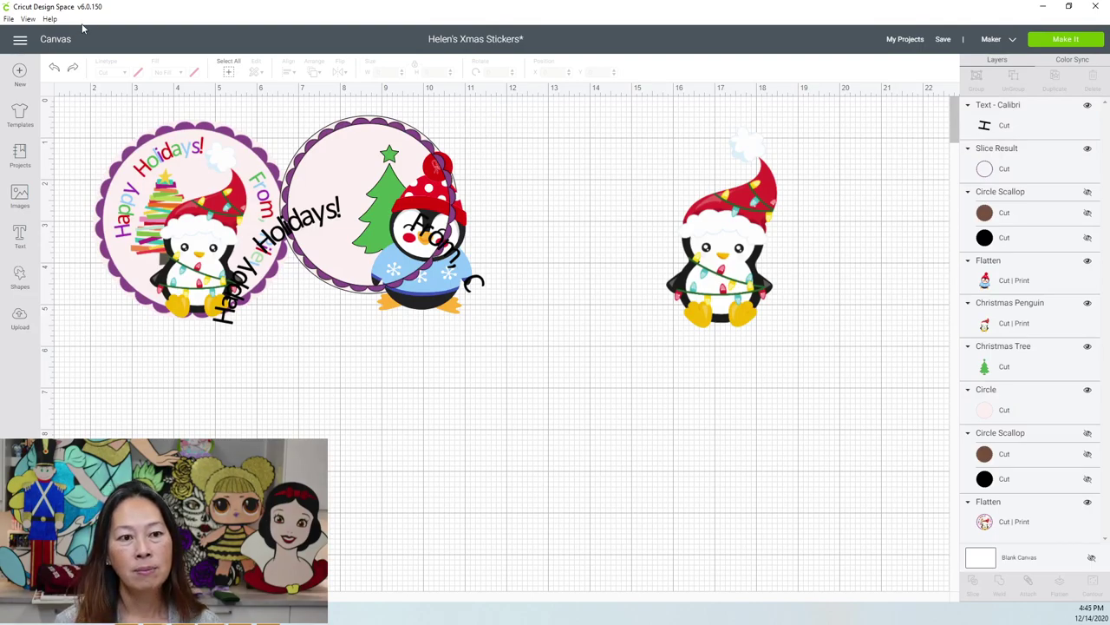
pyautogui.hotkey('ctrl', 'z')
# - Shrink the curved greeting alone to font size 36.71, rotate it to 329.85° and fit it inside the penguin sticker's upper edge
pyautogui.click(552, 332)
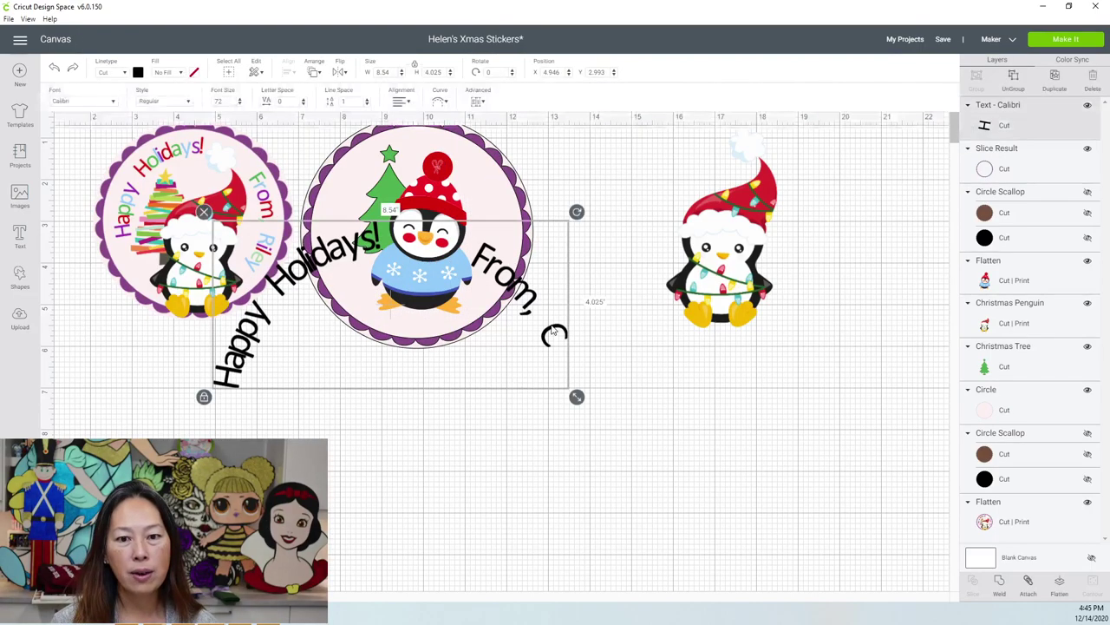
pyautogui.moveTo(552, 332)
pyautogui.mouseDown()
pyautogui.moveTo(642, 382)
pyautogui.moveTo(707, 451)
pyautogui.moveTo(651, 439)
pyautogui.moveTo(587, 404)
pyautogui.moveTo(537, 348)
pyautogui.mouseUp()
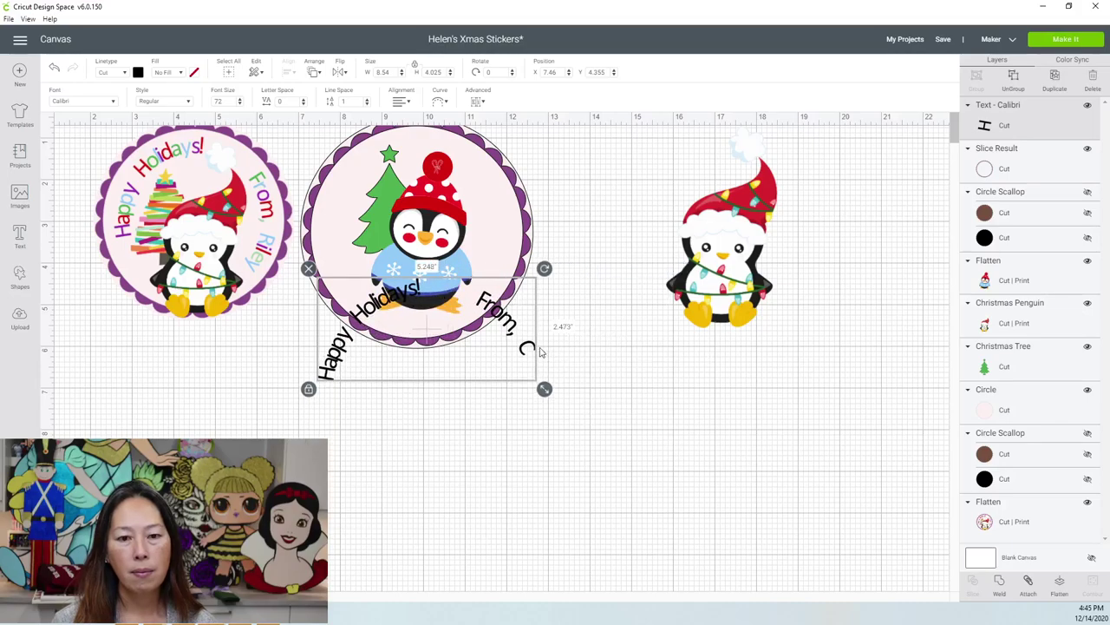
pyautogui.moveTo(502, 279); pyautogui.dragTo(465, 102)
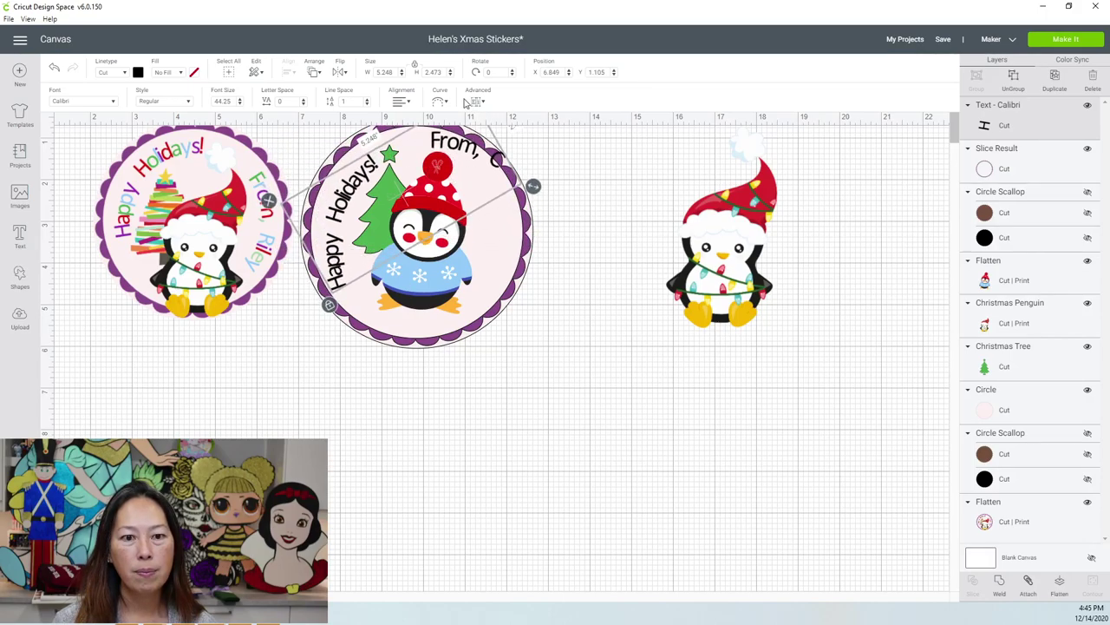
pyautogui.click(511, 144)
pyautogui.moveTo(515, 300); pyautogui.dragTo(483, 271)
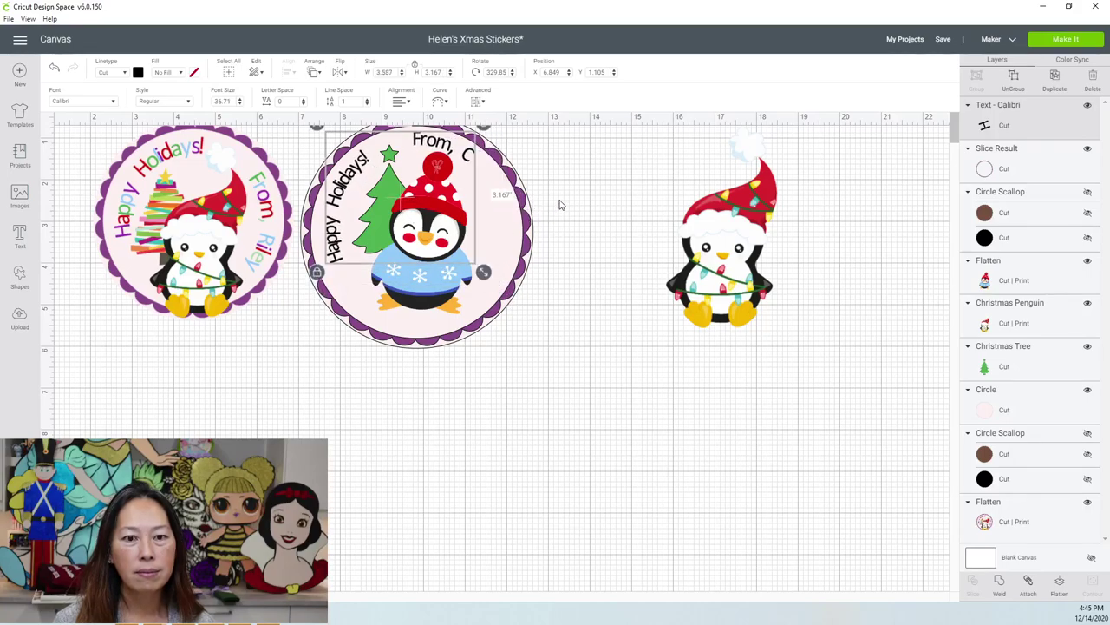
# - Edit the curved greeting to complete the sender's name after "From,"
pyautogui.moveTo(467, 155); pyautogui.dragTo(469, 154)
pyautogui.doubleClick(466, 156)
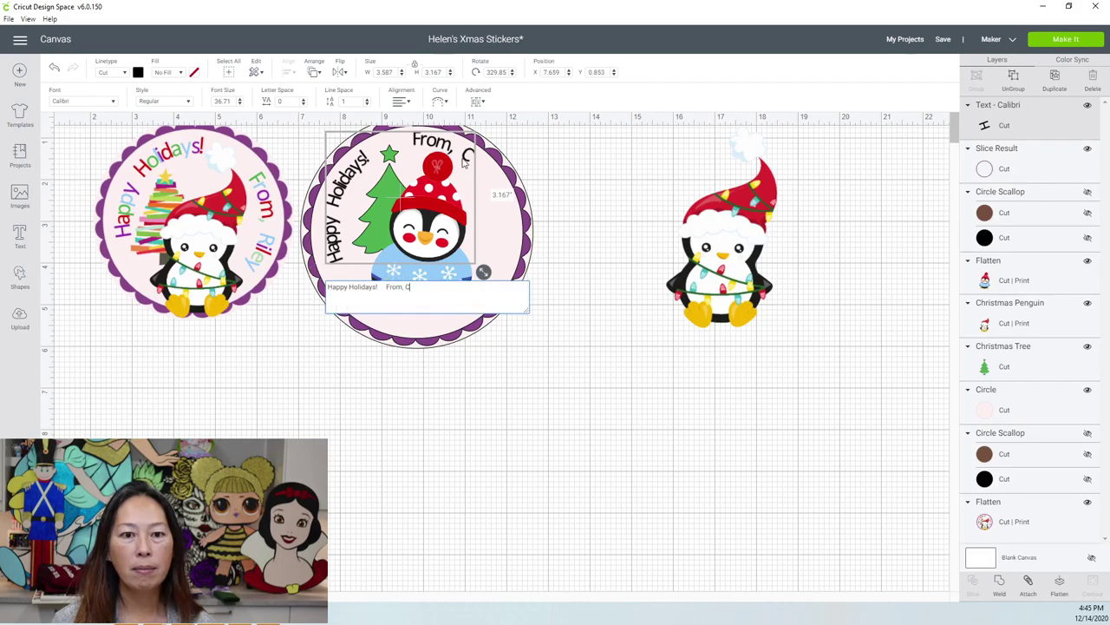
pyautogui.write('har')
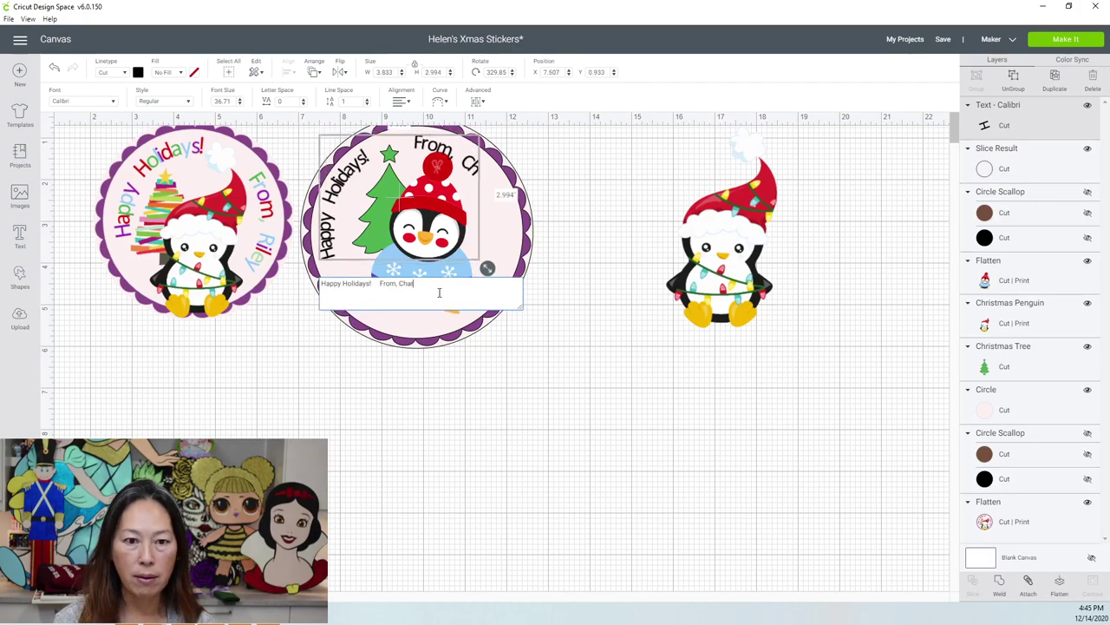
pyautogui.click(590, 387)
# - Move the whole new penguin sticker with its greeting, tree, circle and scalloped edge slightly down and away from the reference sticker
pyautogui.click(479, 173)
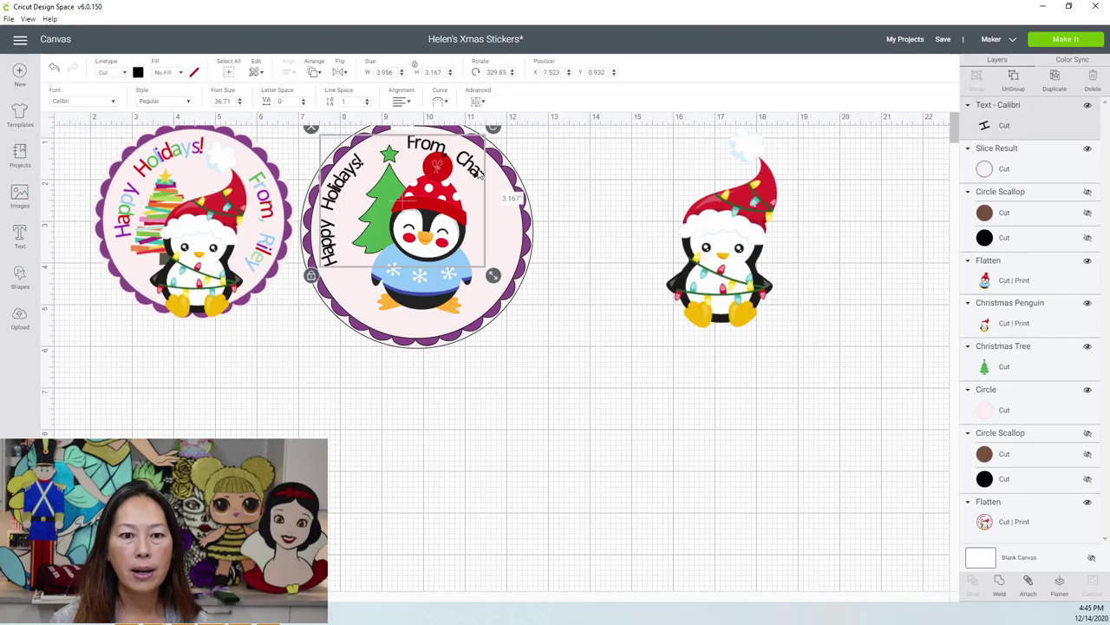
pyautogui.moveTo(573, 399); pyautogui.dragTo(351, 156)
pyautogui.moveTo(475, 231); pyautogui.dragTo(503, 301)
pyautogui.click(644, 384)
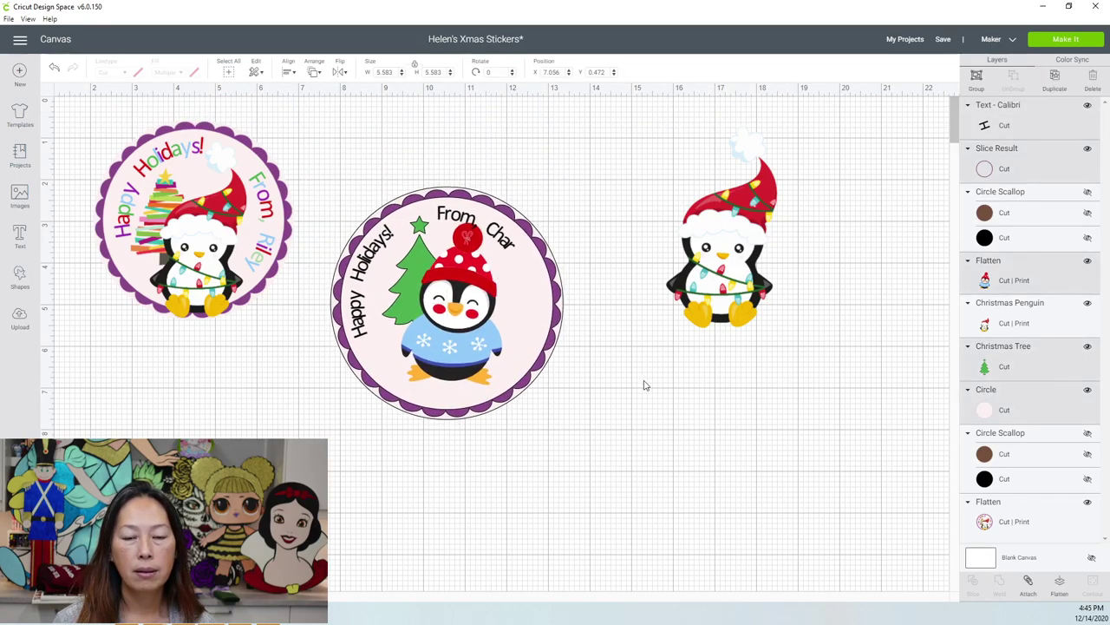
# - Rotate the curved greeting to 338.18° and position it evenly inside the upper part of the scalloped border
pyautogui.click(505, 244)
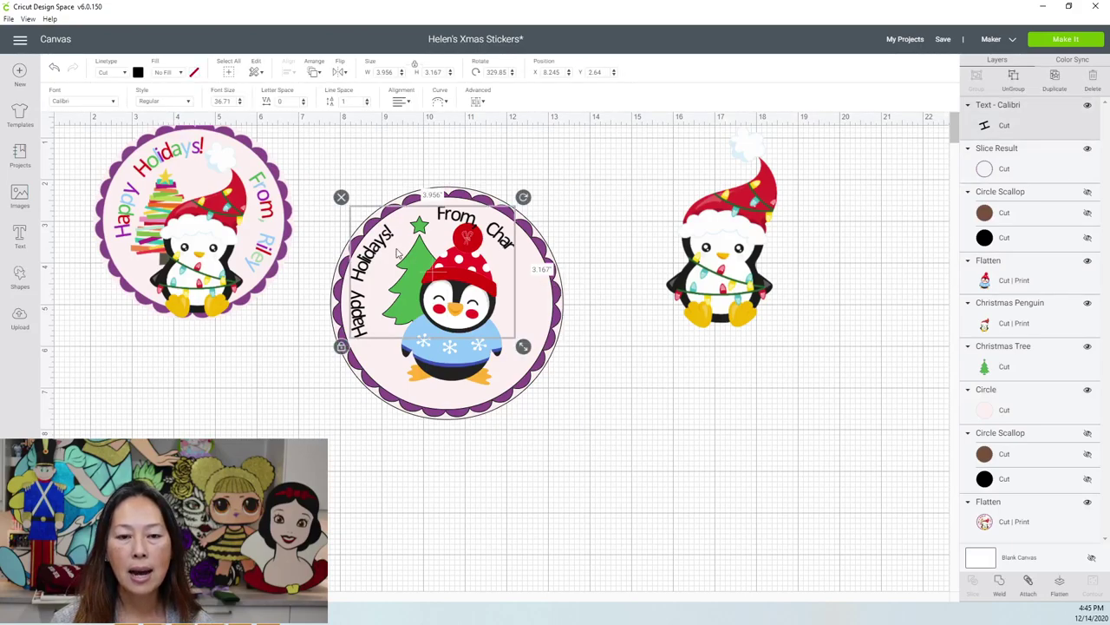
pyautogui.moveTo(523, 197); pyautogui.dragTo(511, 241)
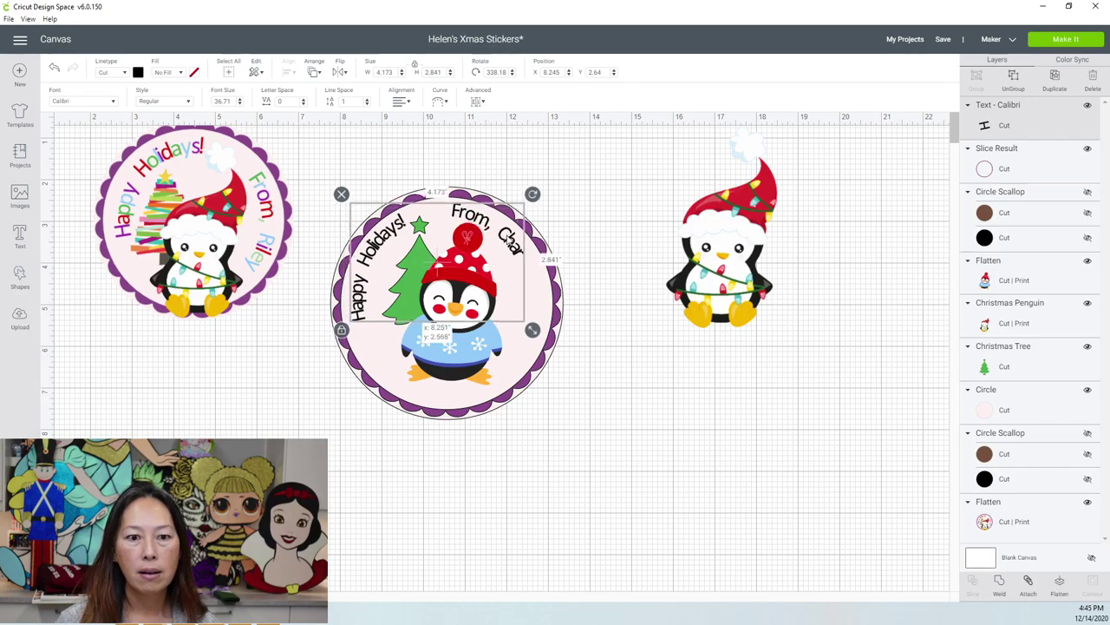
pyautogui.click(653, 404)
# - Bring the Christmas tree to the front, shift it up between the two parts of the greeting, and return its layer behind the penguin
pyautogui.click(414, 268)
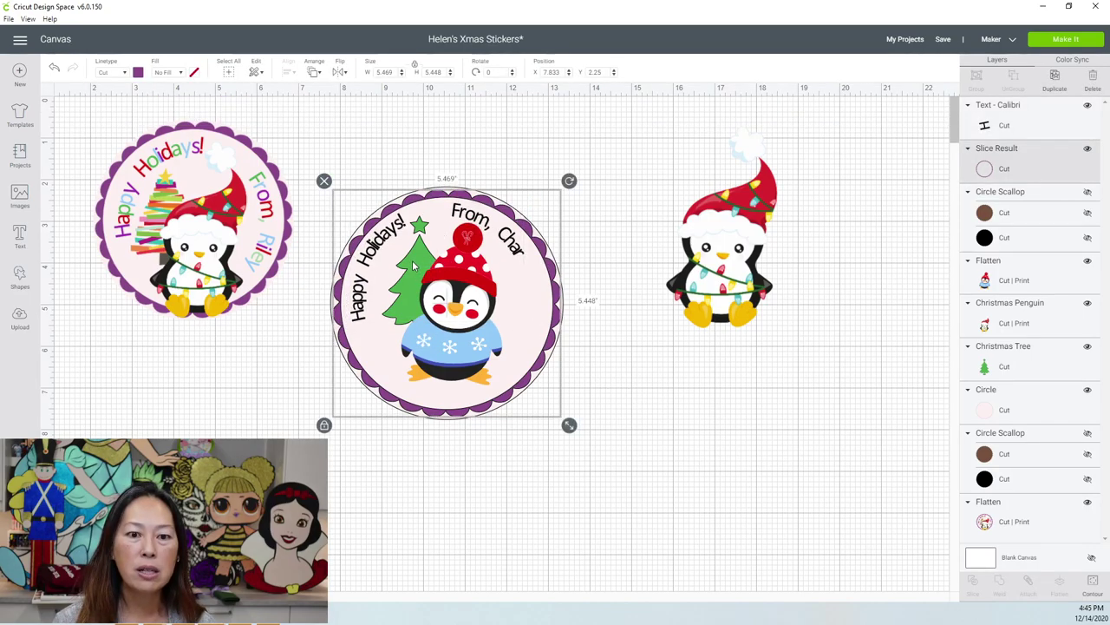
pyautogui.click(1045, 356)
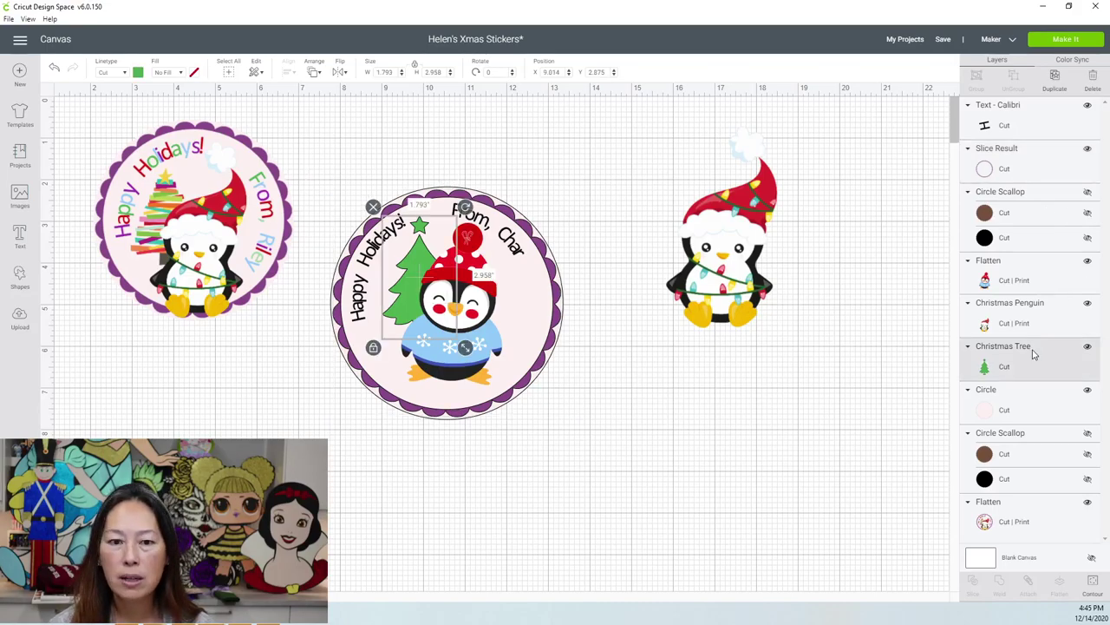
pyautogui.click(312, 72)
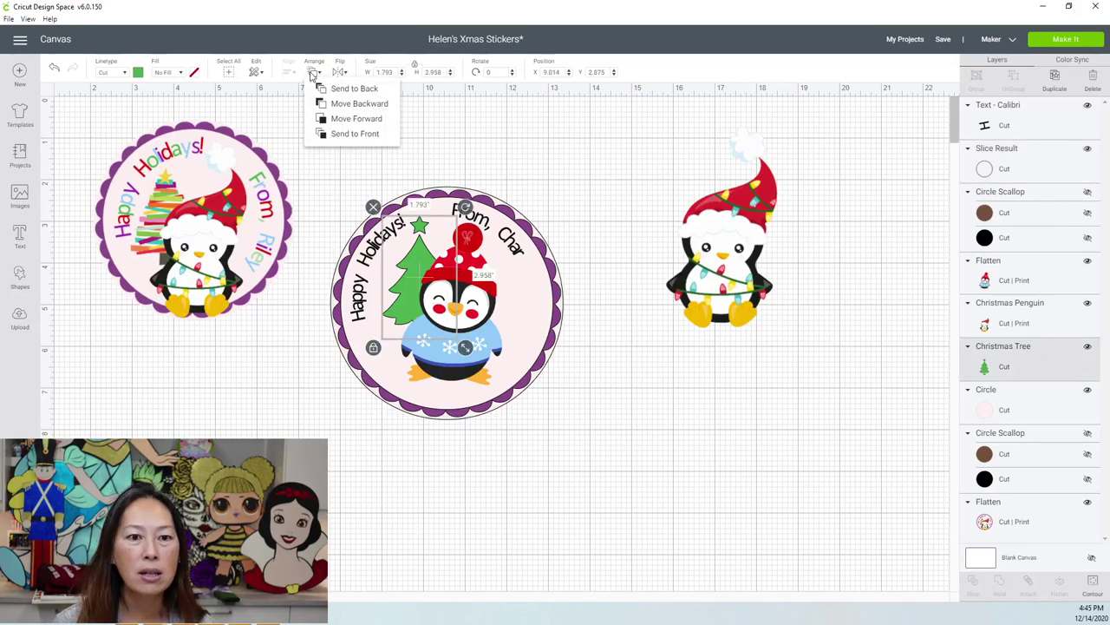
pyautogui.click(339, 134)
pyautogui.moveTo(421, 258); pyautogui.dragTo(425, 252)
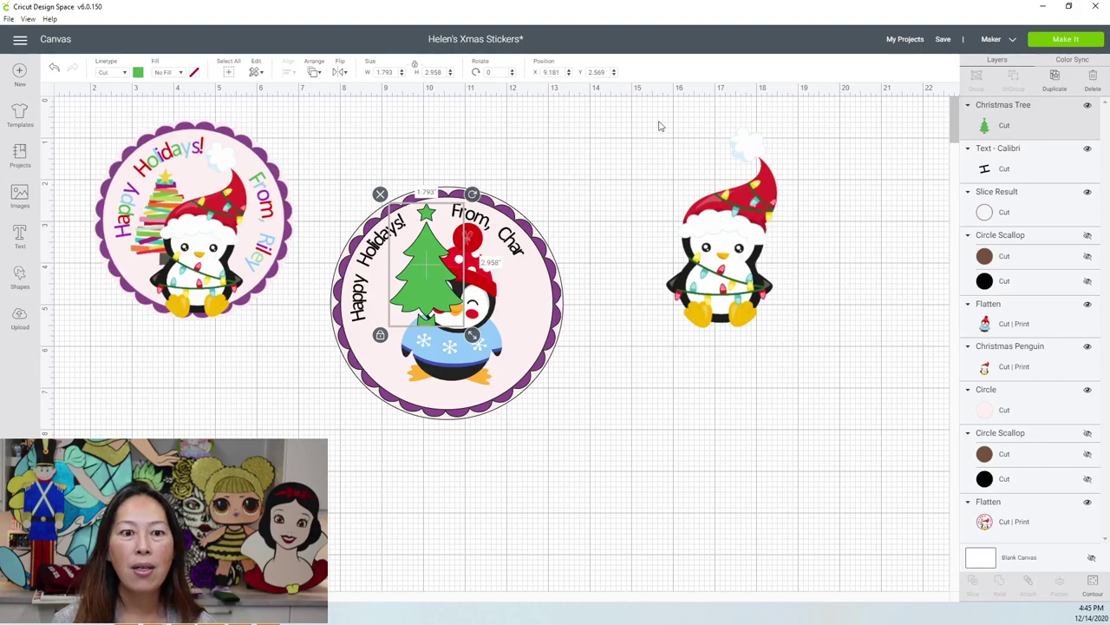
pyautogui.moveTo(1002, 123); pyautogui.dragTo(1008, 365)
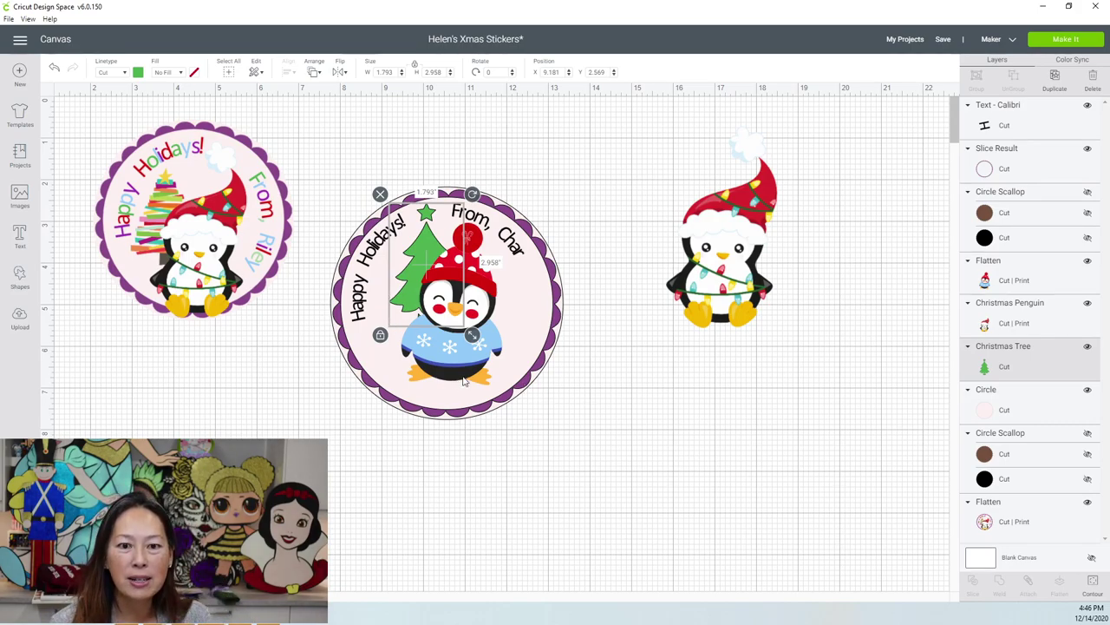
# - Ungroup the curved greeting text into individual letters
pyautogui.click(513, 248)
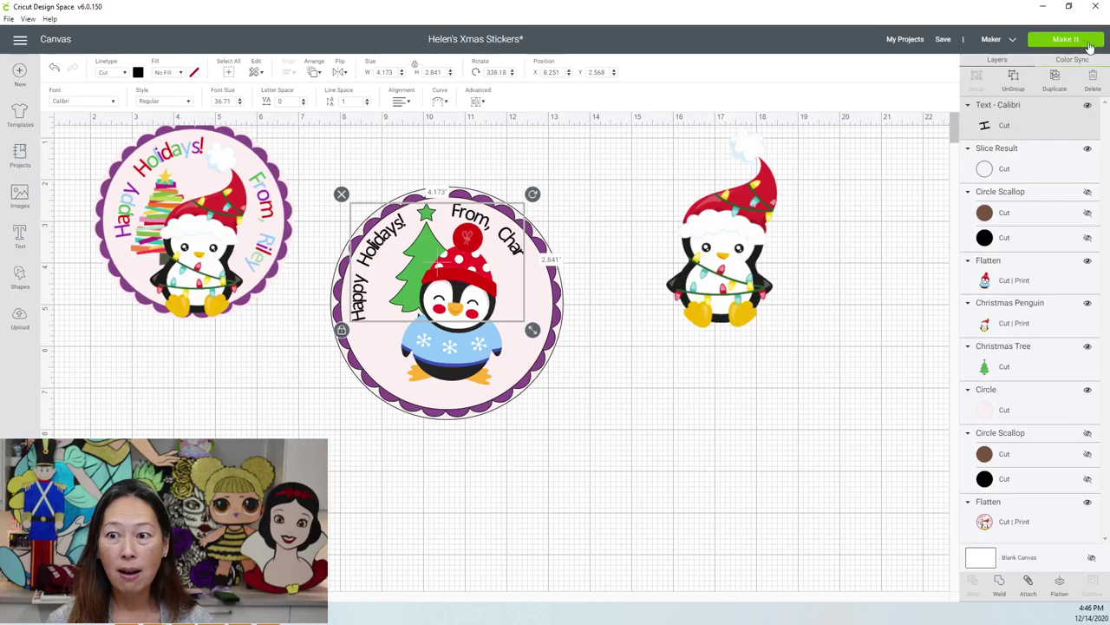
pyautogui.click(1011, 80)
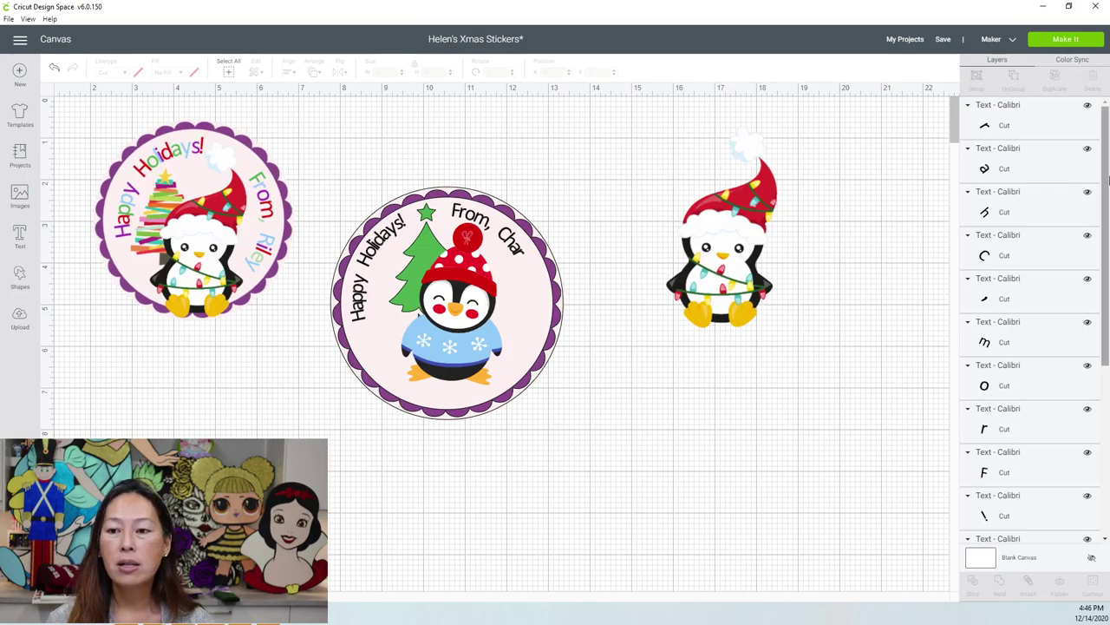
# - Recolor the H and y of Happy, the i and s of Holidays, the o of From, and the h of the sender's name red
pyautogui.scroll(-10, 1012, 257)
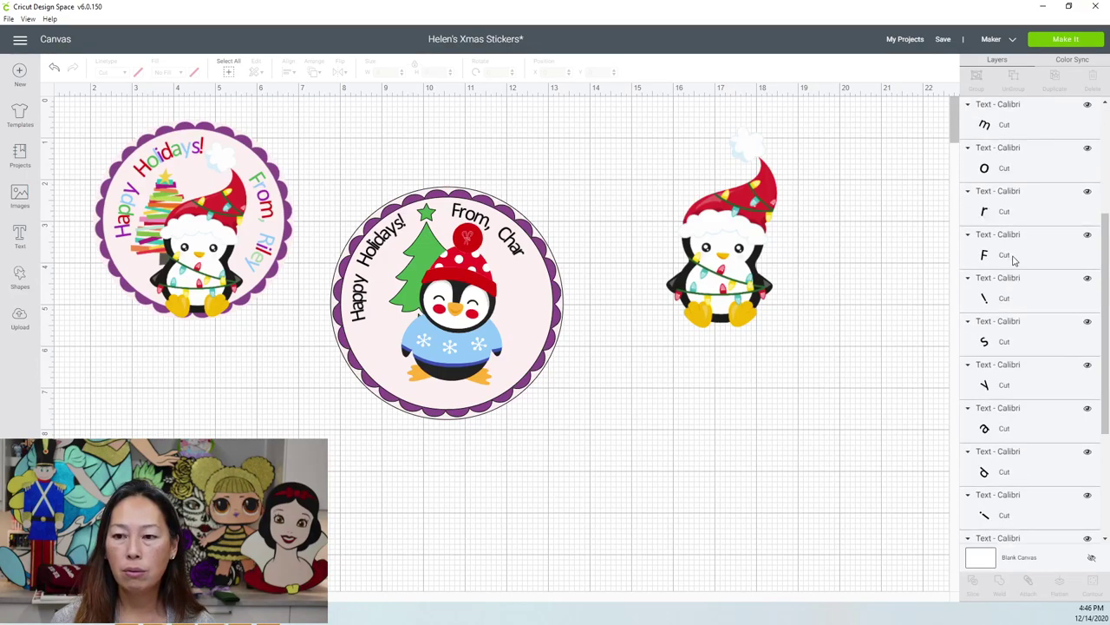
pyautogui.scroll(-5, 1005, 288)
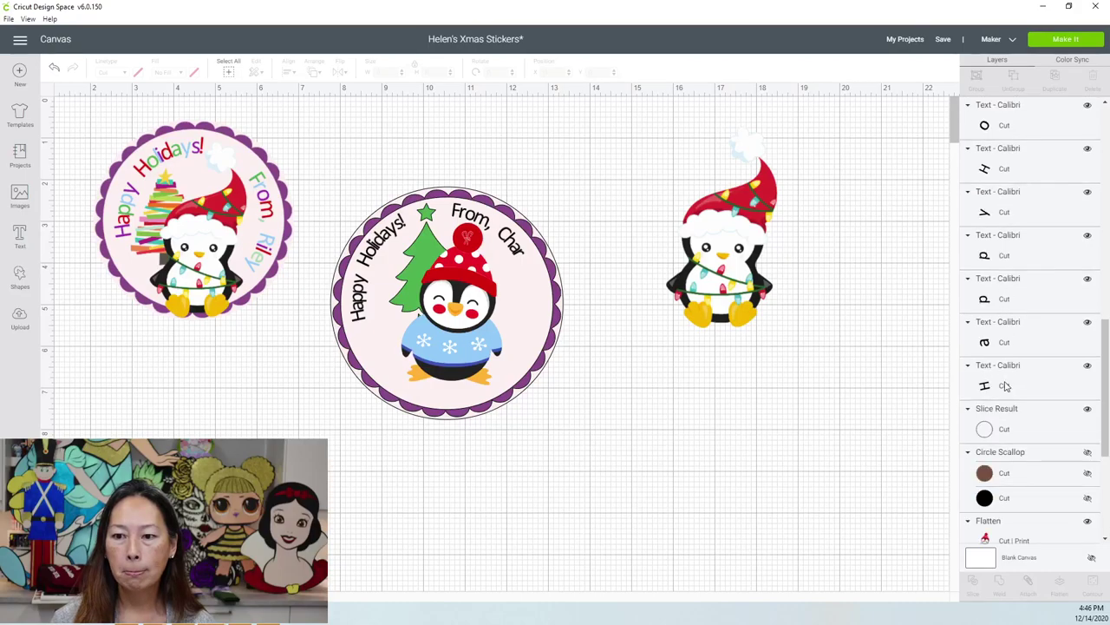
pyautogui.click(1005, 386)
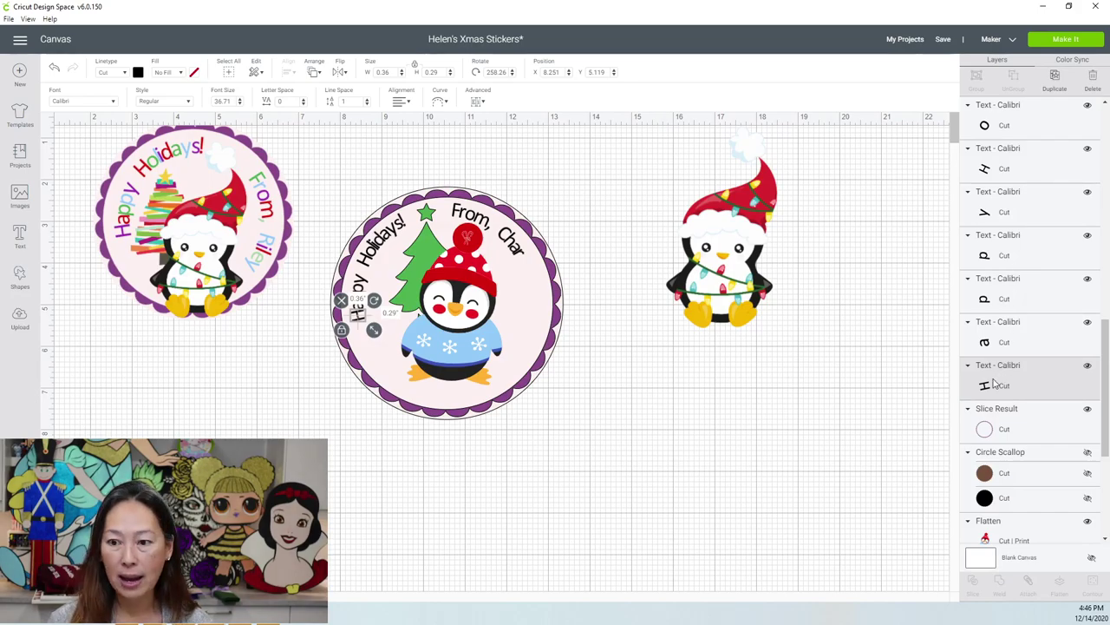
pyautogui.keyDown('shift'); pyautogui.click(1002, 223); pyautogui.keyUp('shift')
pyautogui.scroll(2, 1002, 223)
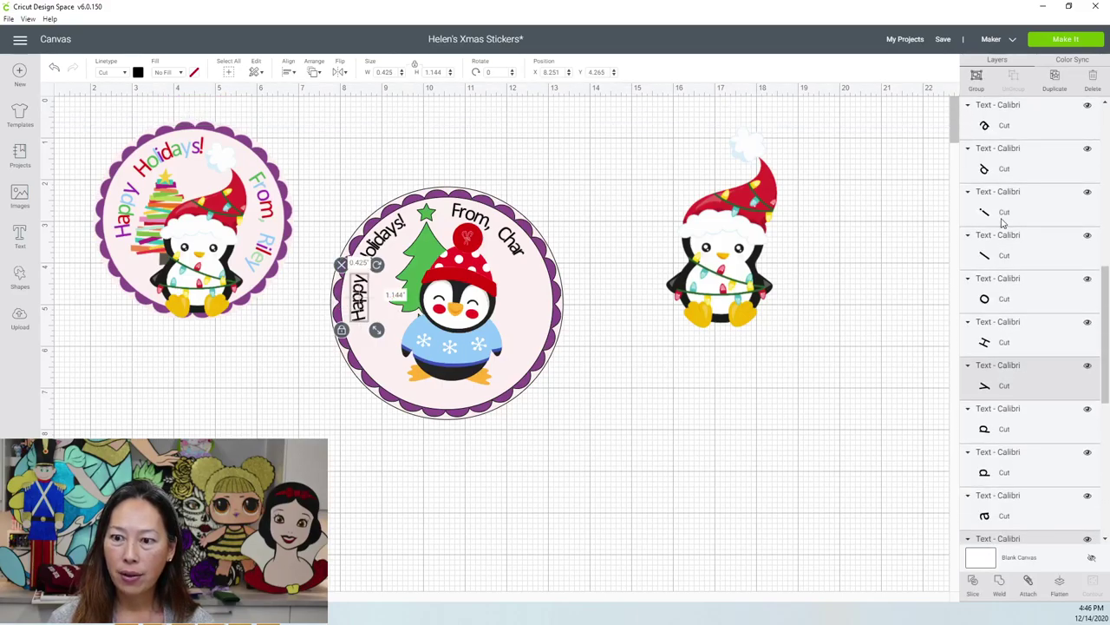
pyautogui.keyDown('shift'); pyautogui.click(999, 210); pyautogui.keyUp('shift')
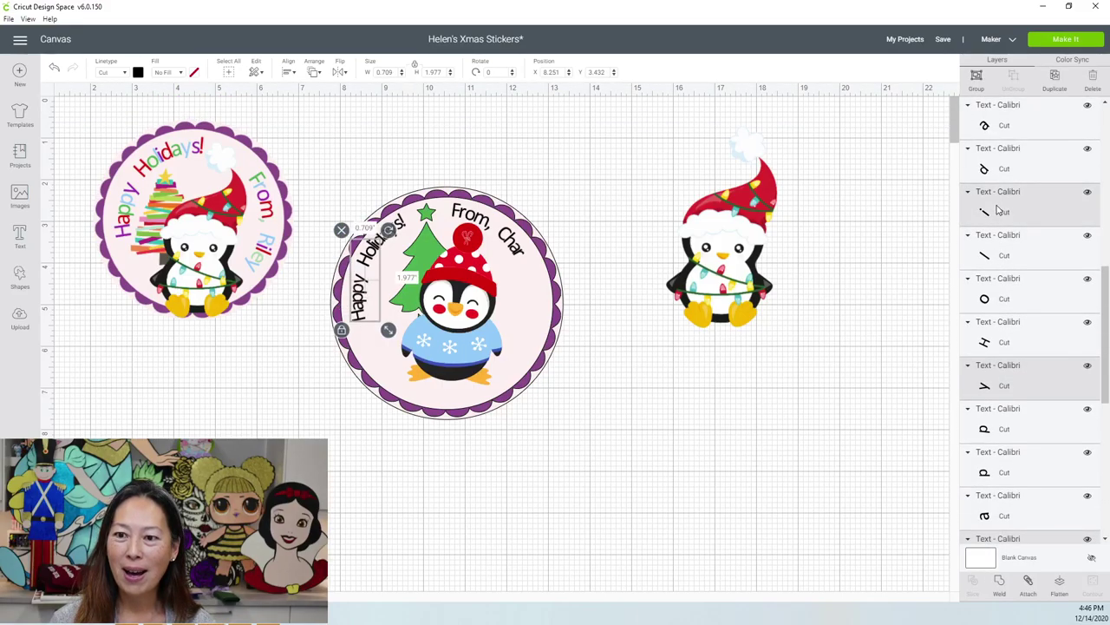
pyautogui.scroll(2, 998, 208)
pyautogui.scroll(1, 1000, 200)
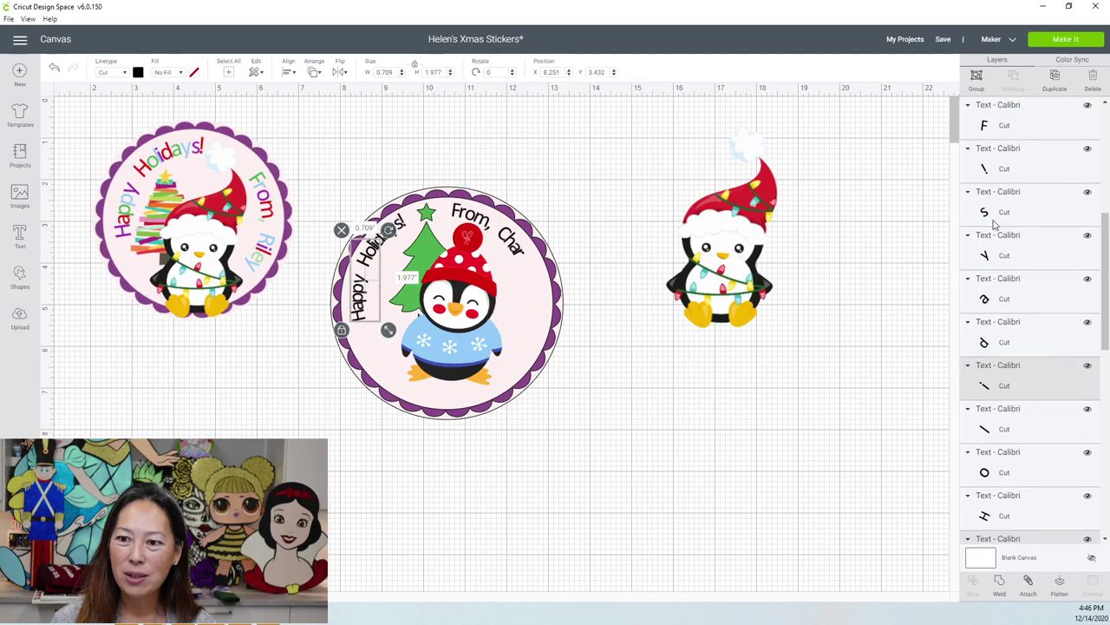
pyautogui.keyDown('shift'); pyautogui.click(995, 223); pyautogui.keyUp('shift')
pyautogui.scroll(3, 995, 235)
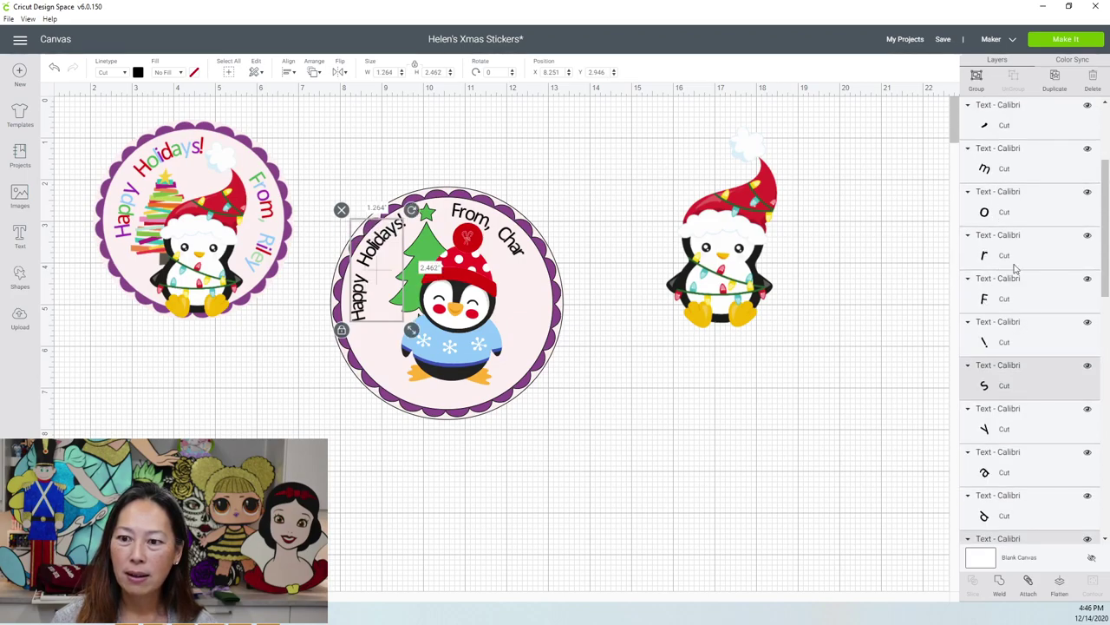
pyautogui.keyDown('shift'); pyautogui.click(1012, 215); pyautogui.keyUp('shift')
pyautogui.scroll(2, 1013, 216)
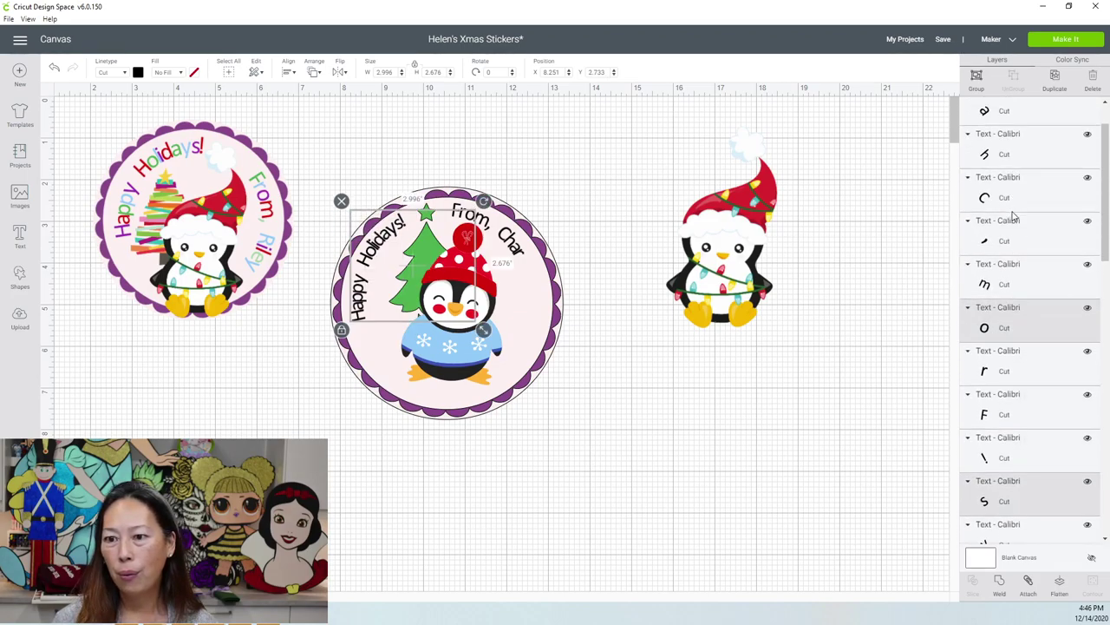
pyautogui.keyDown('shift'); pyautogui.click(1011, 154); pyautogui.keyUp('shift')
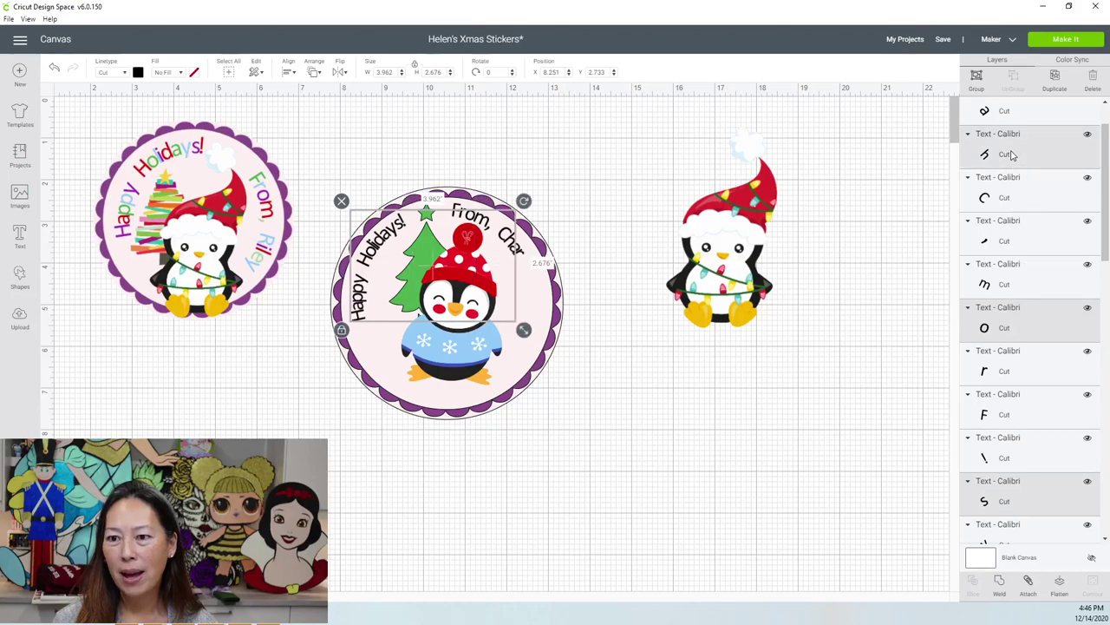
pyautogui.scroll(1, 1012, 155)
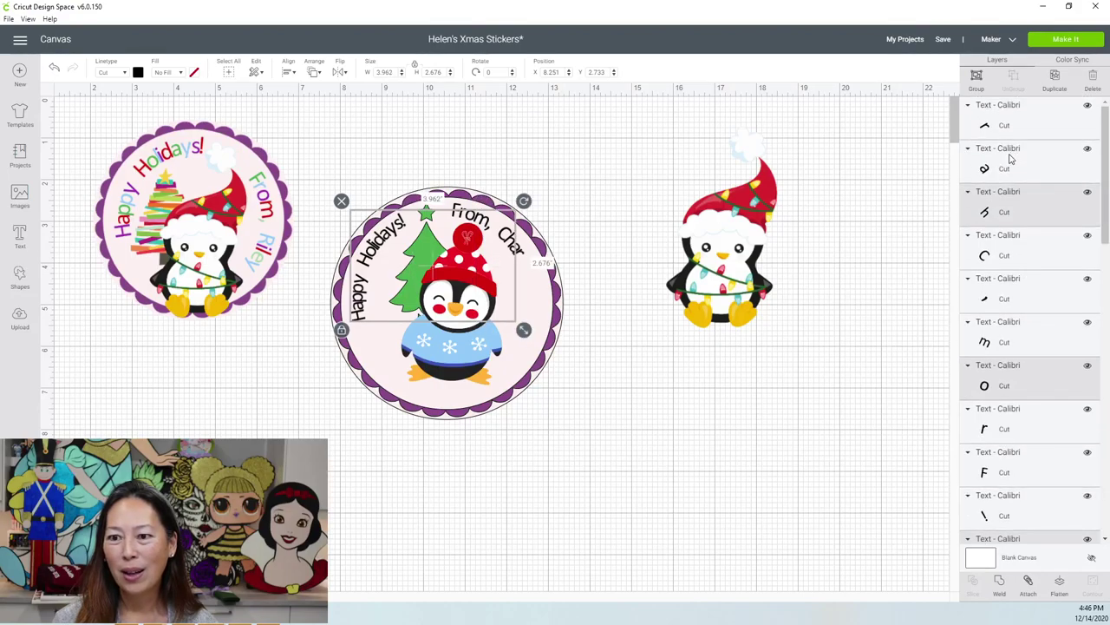
pyautogui.click(137, 72)
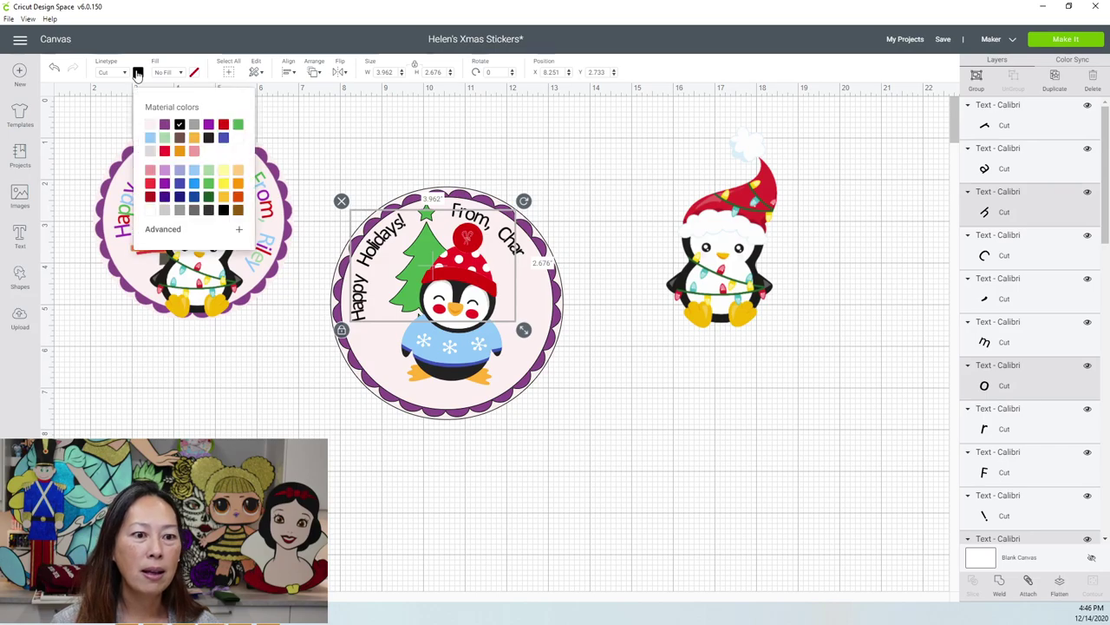
pyautogui.click(224, 125)
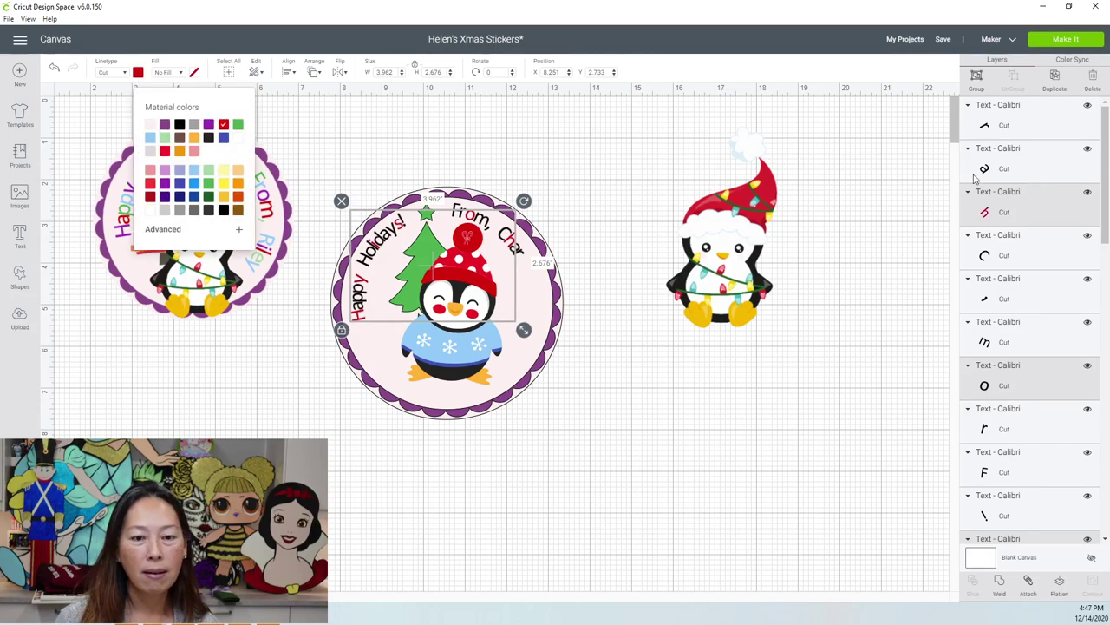
pyautogui.click(902, 169)
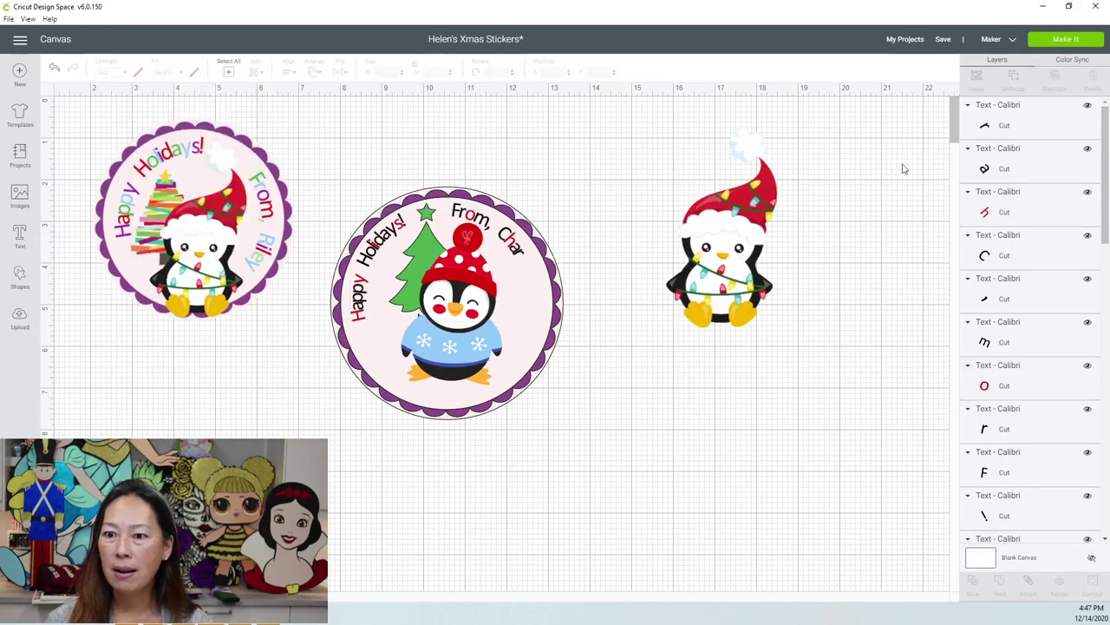
# - Recolor the a of Happy, the H, d and exclamation mark of Holidays, the m of From, and the a of the sender's name dark blue
pyautogui.click(1016, 166)
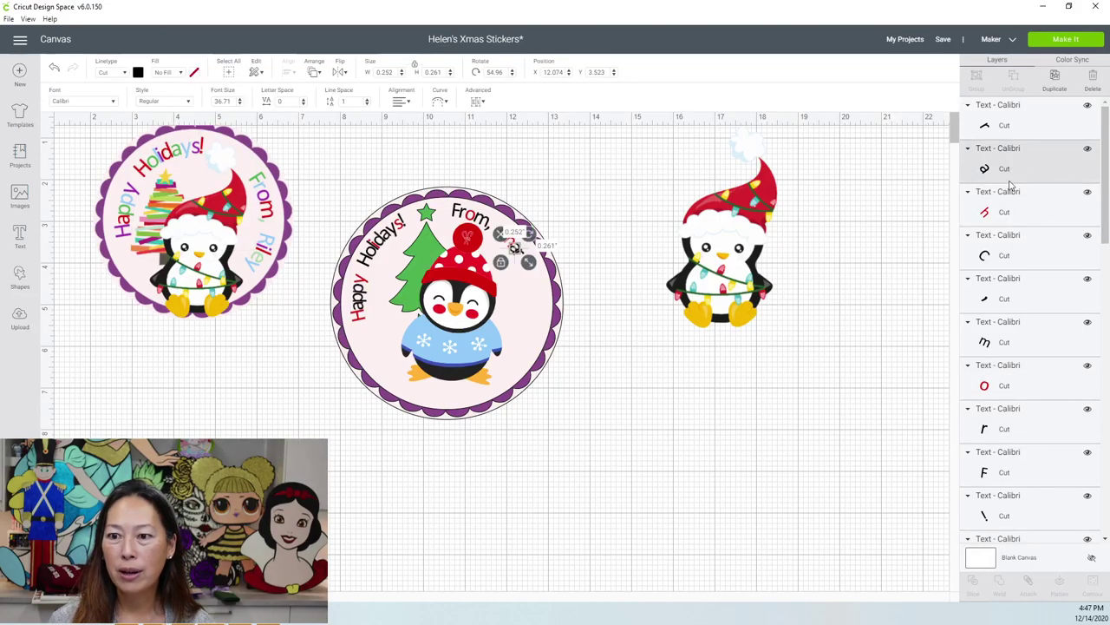
pyautogui.keyDown('shift'); pyautogui.click(1003, 343); pyautogui.keyUp('shift')
pyautogui.scroll(-2, 1004, 346)
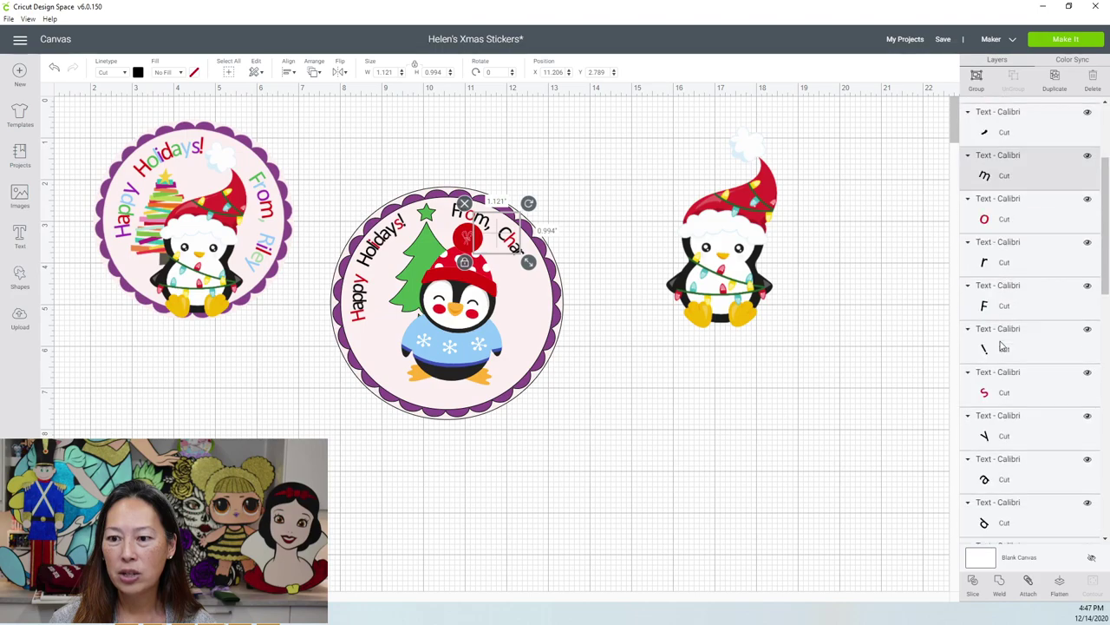
pyautogui.keyDown('shift'); pyautogui.click(999, 345); pyautogui.keyUp('shift')
pyautogui.scroll(-3, 998, 321)
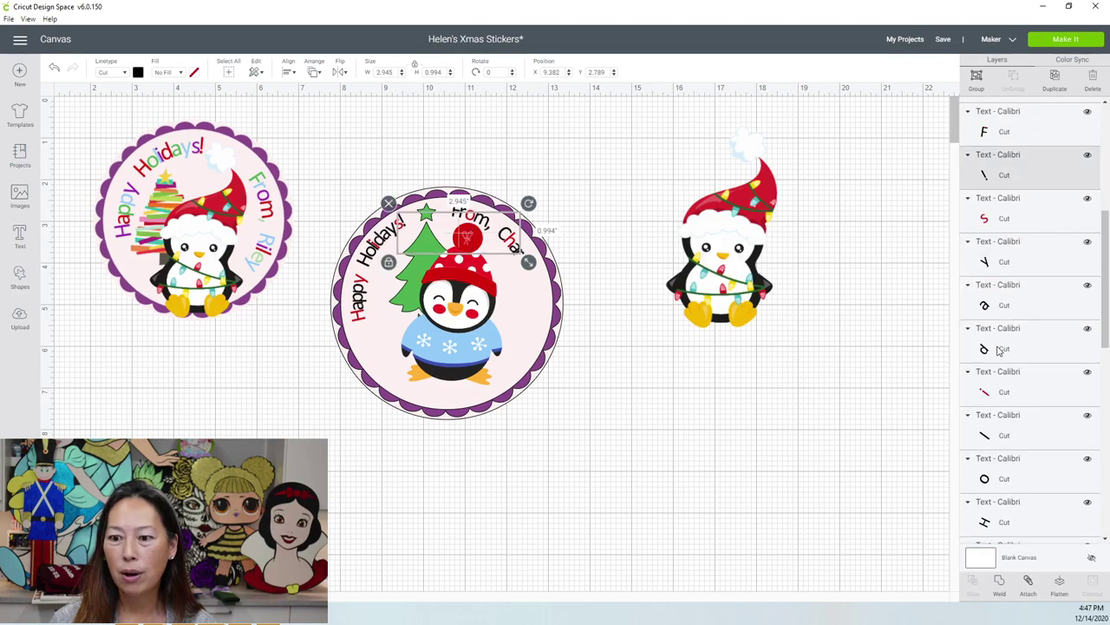
pyautogui.keyDown('shift'); pyautogui.click(996, 227); pyautogui.keyUp('shift')
pyautogui.scroll(-2, 1017, 382)
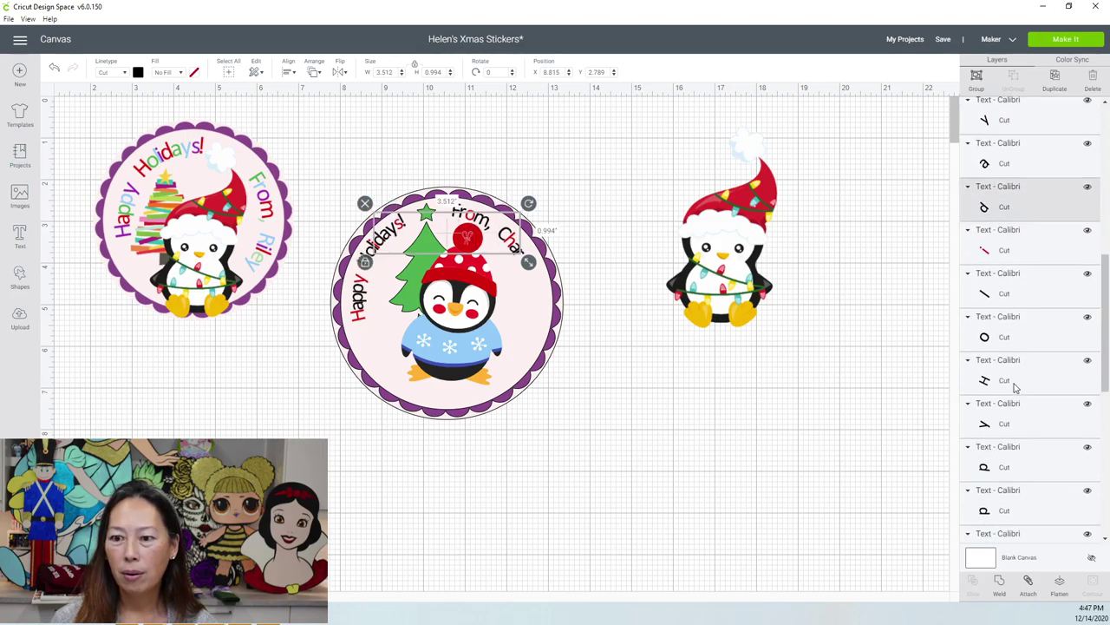
pyautogui.keyDown('shift'); pyautogui.click(1015, 326); pyautogui.keyUp('shift')
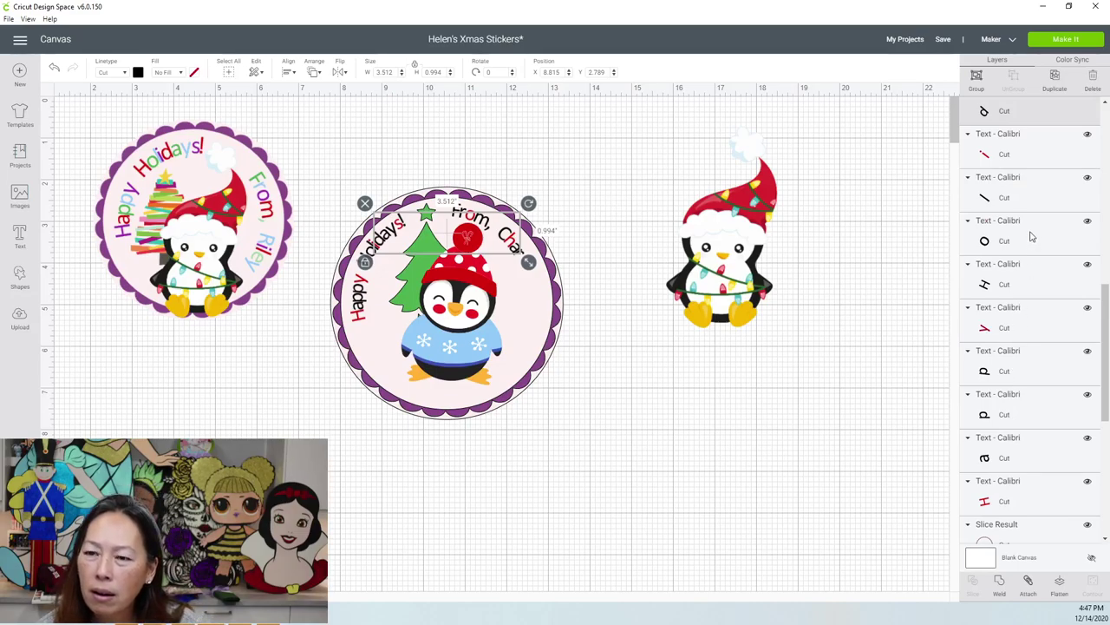
pyautogui.keyDown('shift'); pyautogui.click(1007, 283); pyautogui.keyUp('shift')
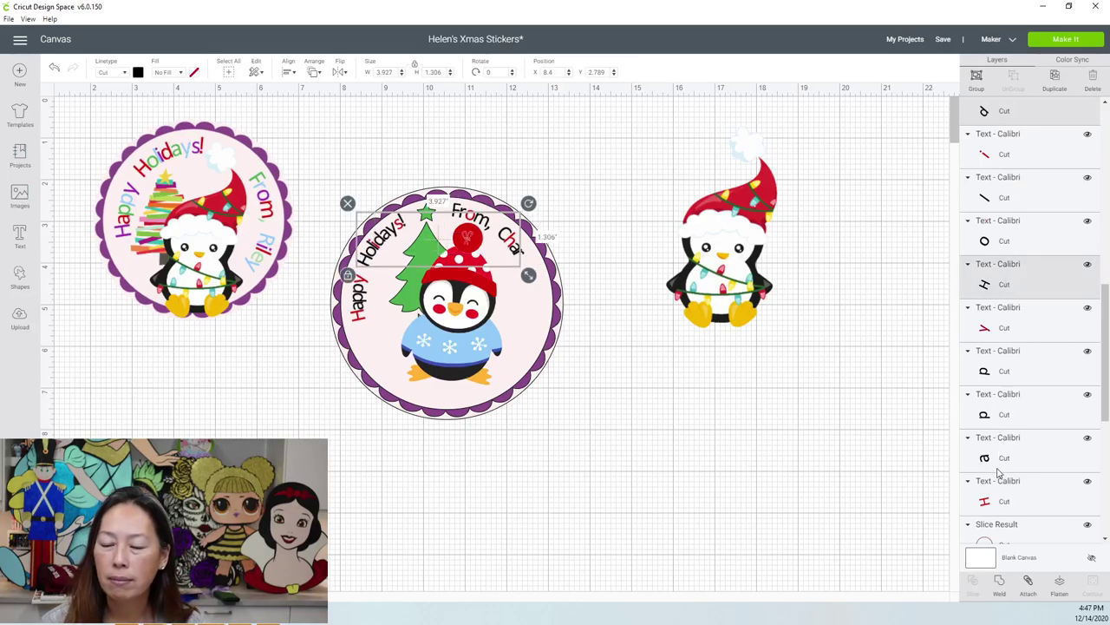
pyautogui.keyDown('shift'); pyautogui.click(1002, 462); pyautogui.keyUp('shift')
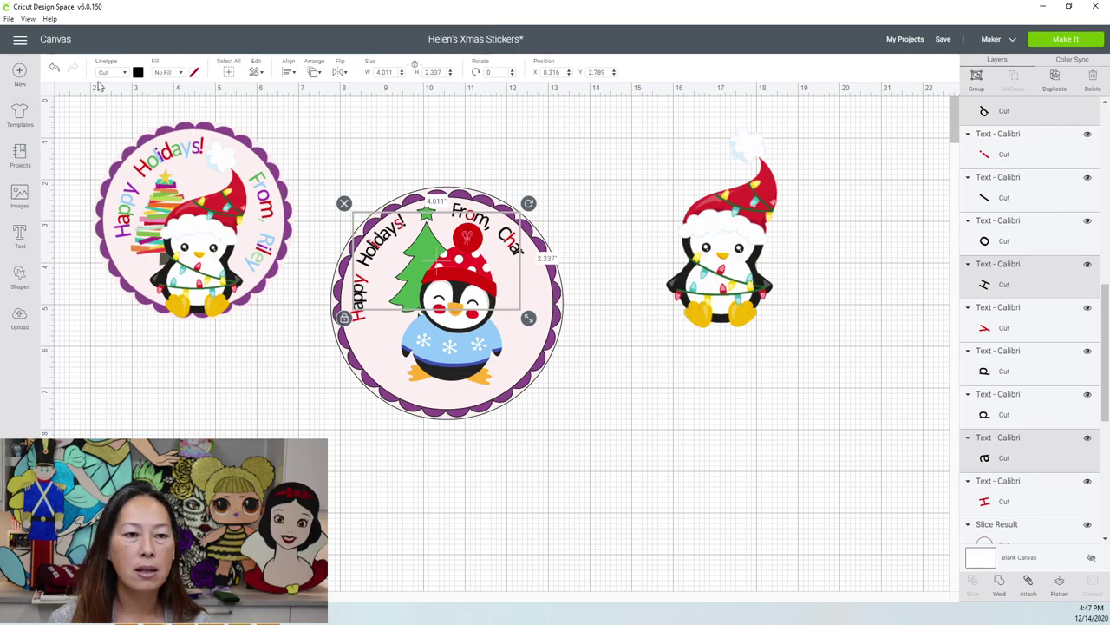
pyautogui.click(137, 75)
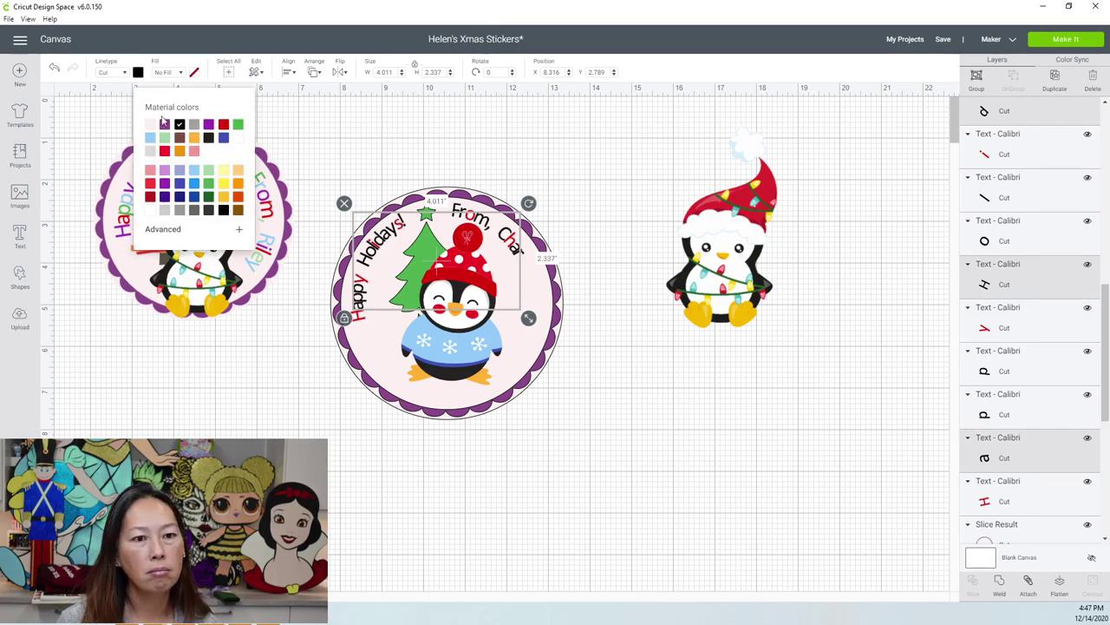
pyautogui.click(192, 199)
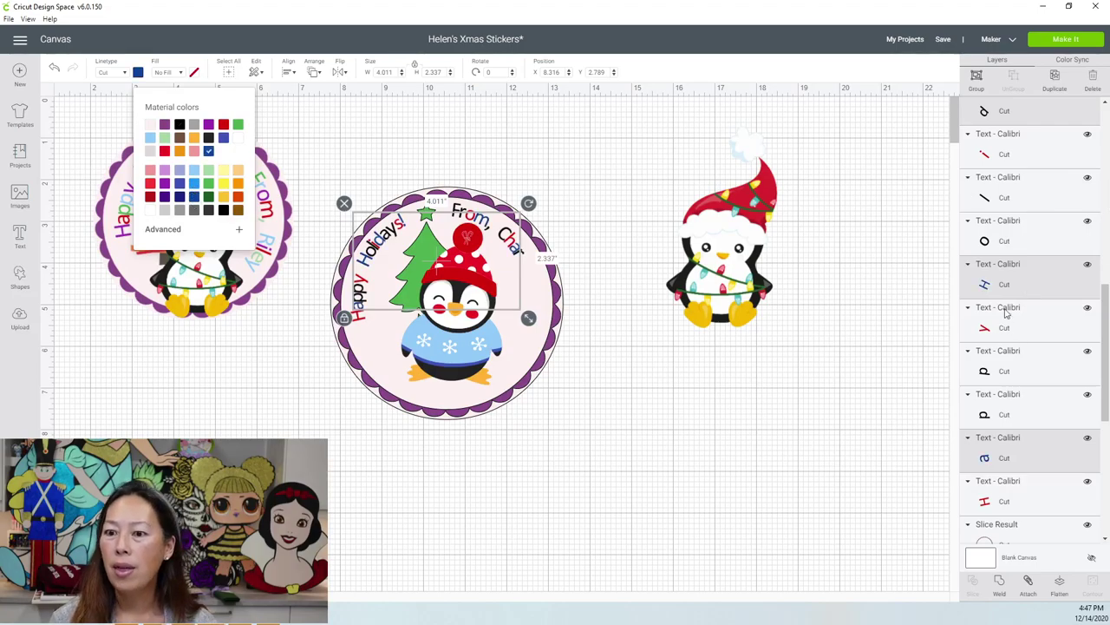
pyautogui.scroll(5, 1046, 215)
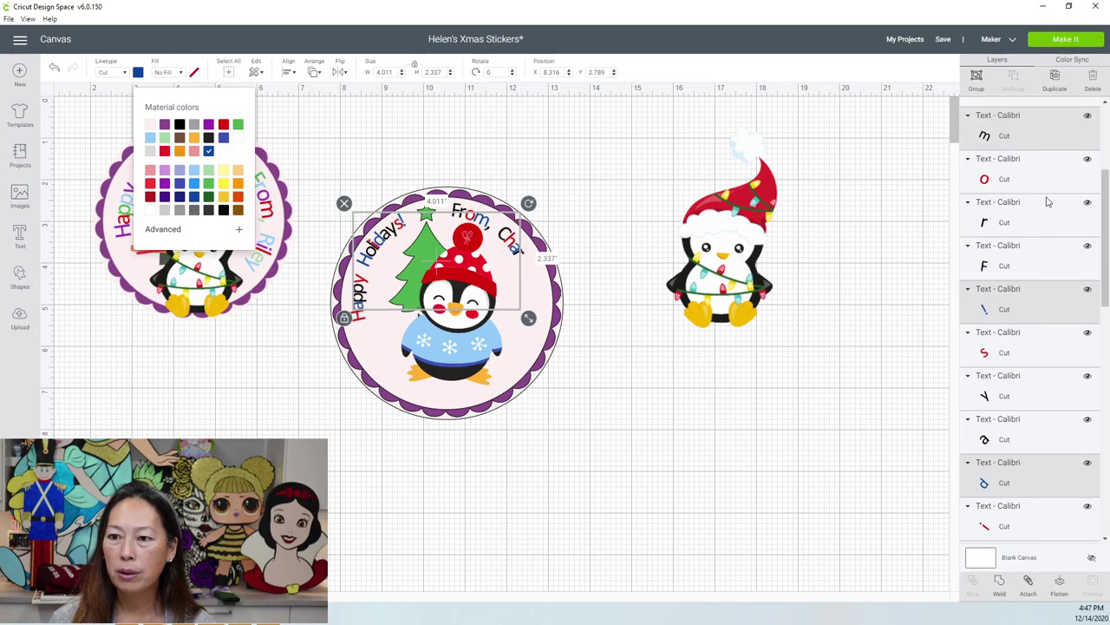
pyautogui.click(863, 155)
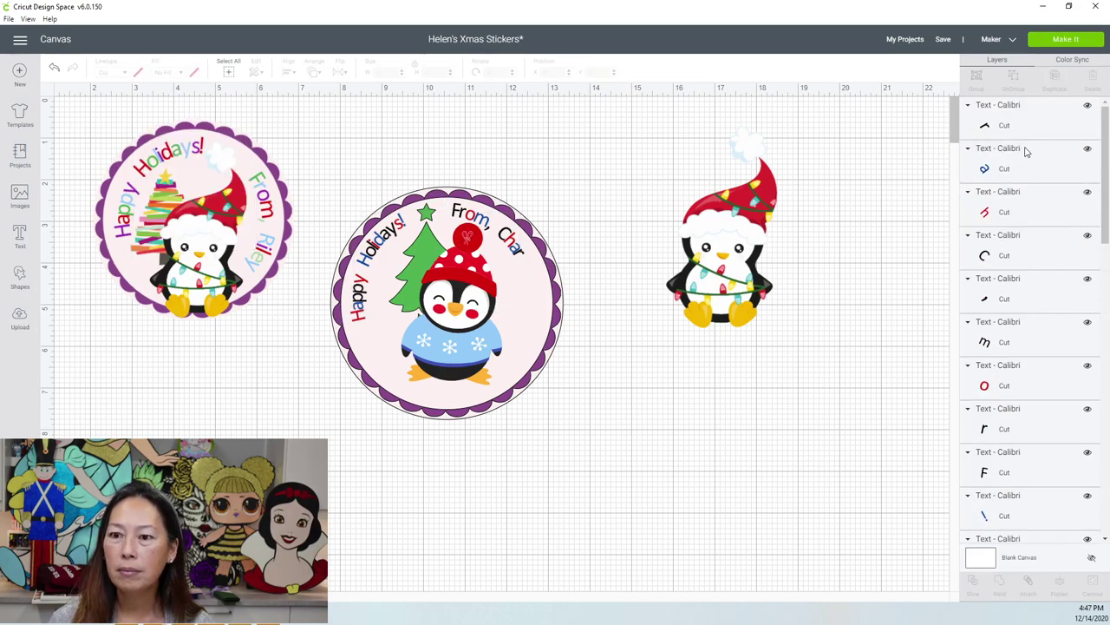
# - Recolor Happy's first p, the o and a of Holidays, the F and comma of From, and the r of the sender's name green
pyautogui.click(1030, 131)
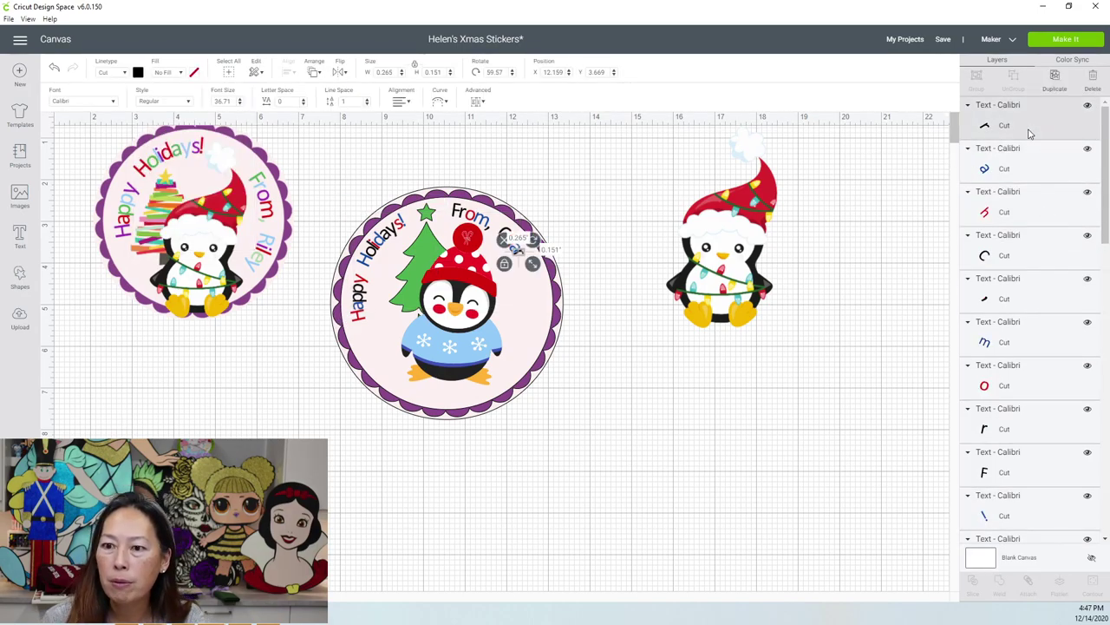
pyautogui.keyDown('shift'); pyautogui.click(1008, 299); pyautogui.keyUp('shift')
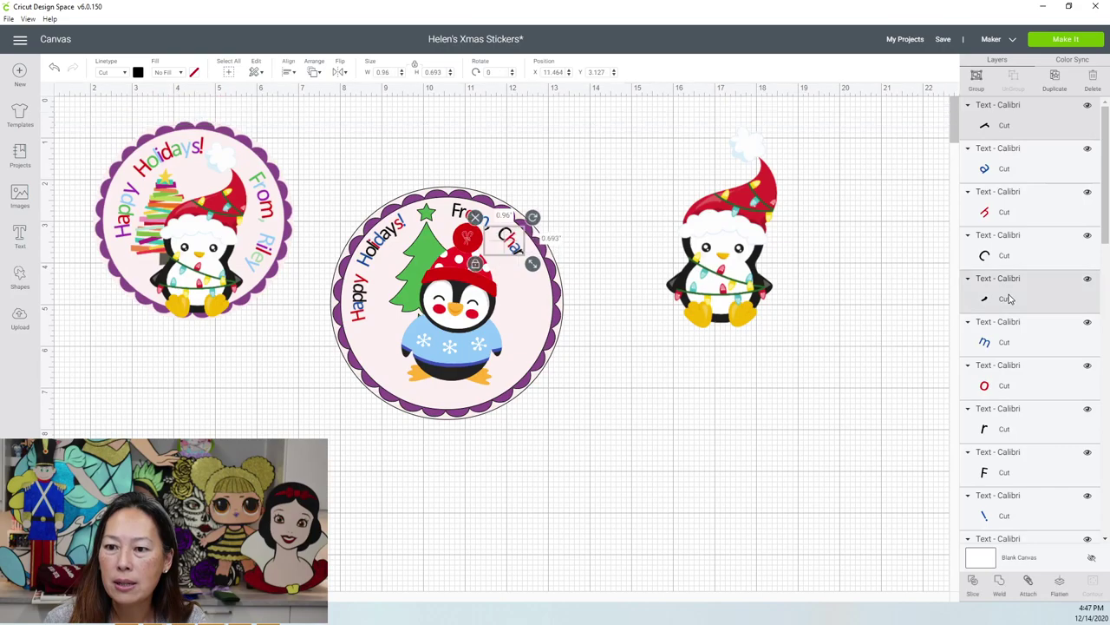
pyautogui.keyDown('shift'); pyautogui.click(1006, 468); pyautogui.keyUp('shift')
pyautogui.scroll(-5, 1013, 419)
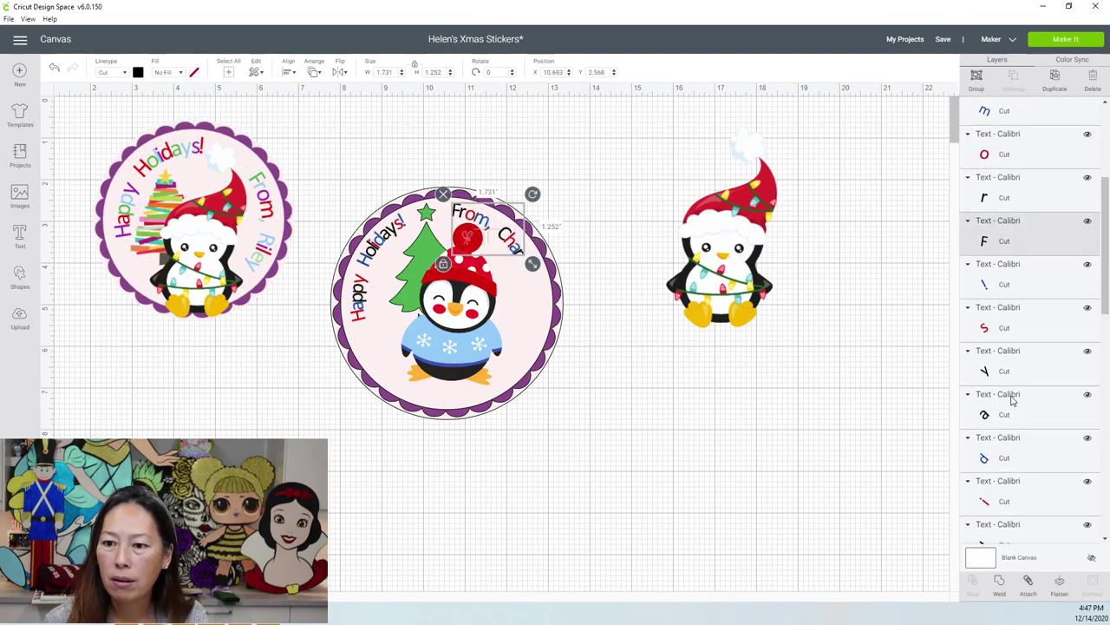
pyautogui.keyDown('shift'); pyautogui.click(1008, 414); pyautogui.keyUp('shift')
pyautogui.scroll(-5, 1008, 414)
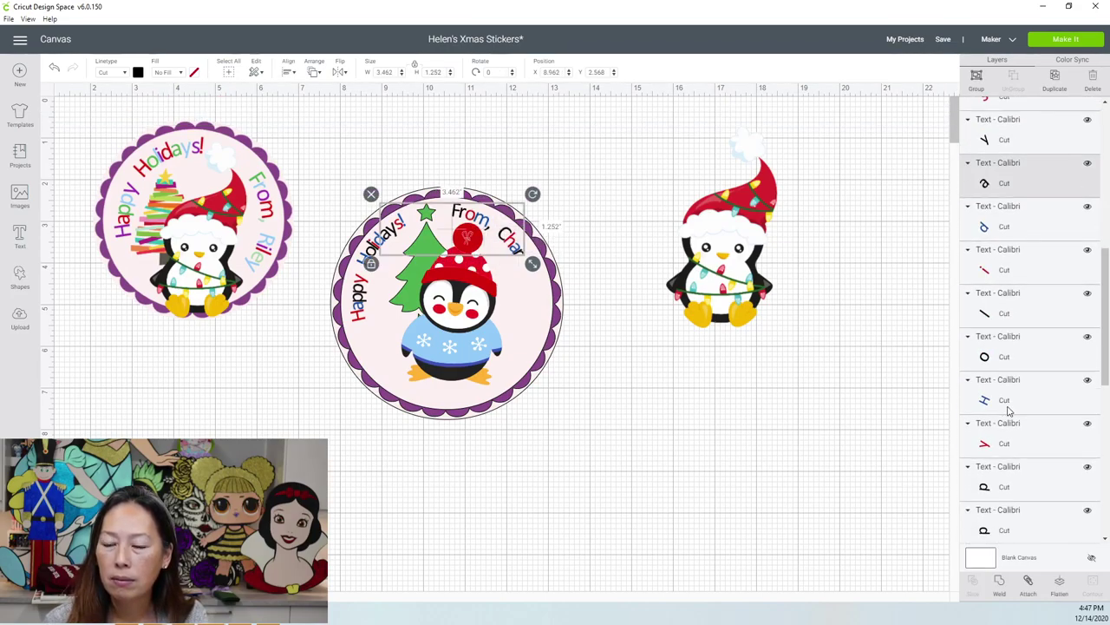
pyautogui.keyDown('shift'); pyautogui.click(997, 349); pyautogui.keyUp('shift')
pyautogui.scroll(-5, 998, 351)
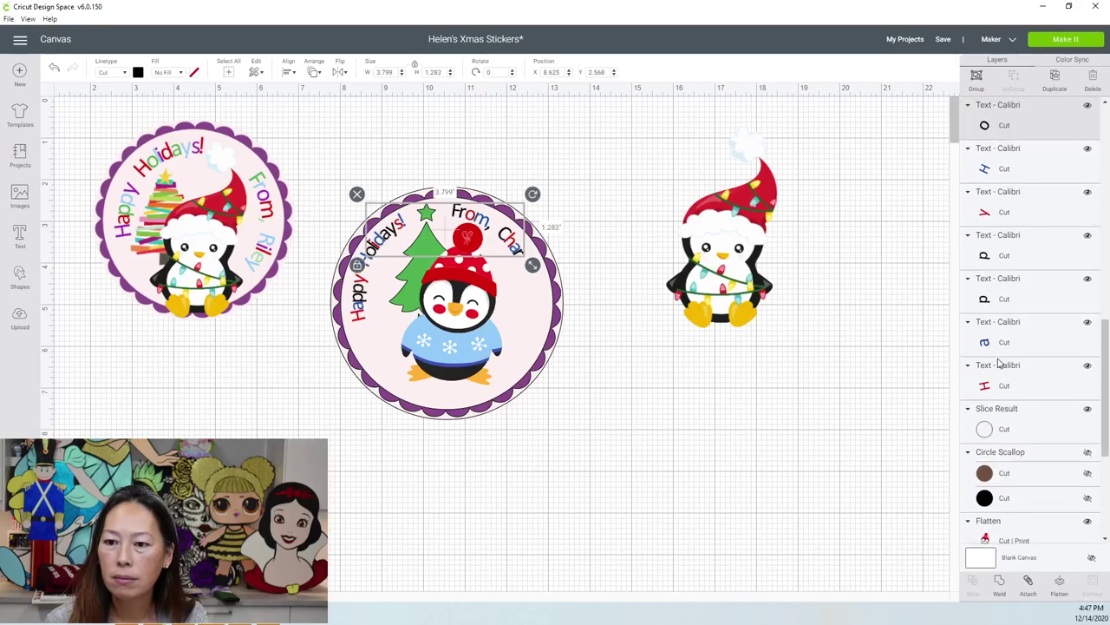
pyautogui.keyDown('shift'); pyautogui.click(1003, 302); pyautogui.keyUp('shift')
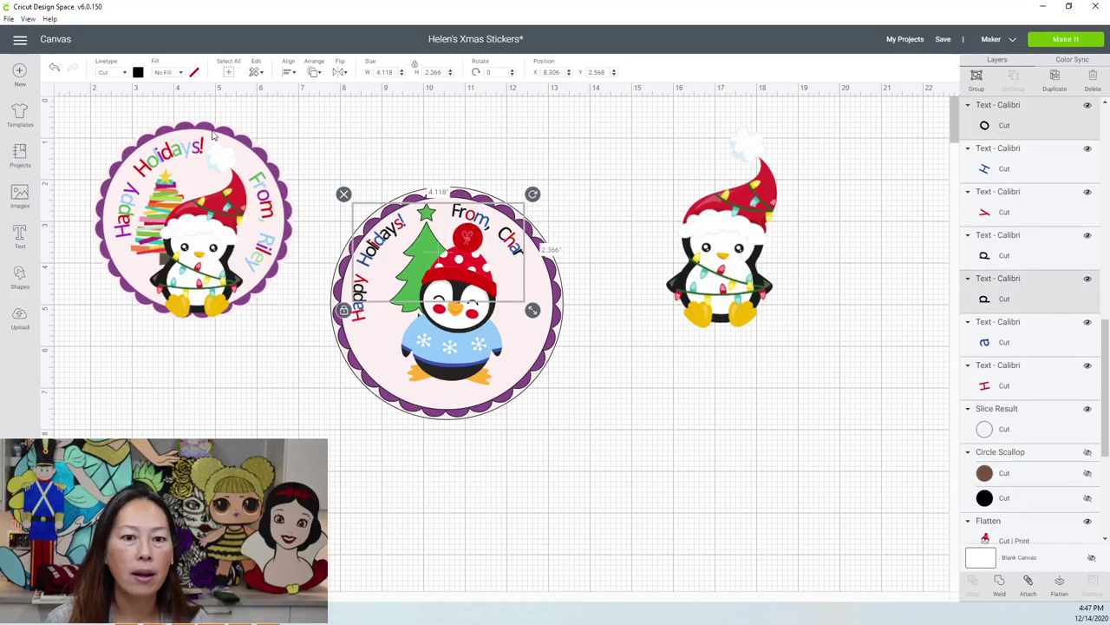
pyautogui.click(138, 73)
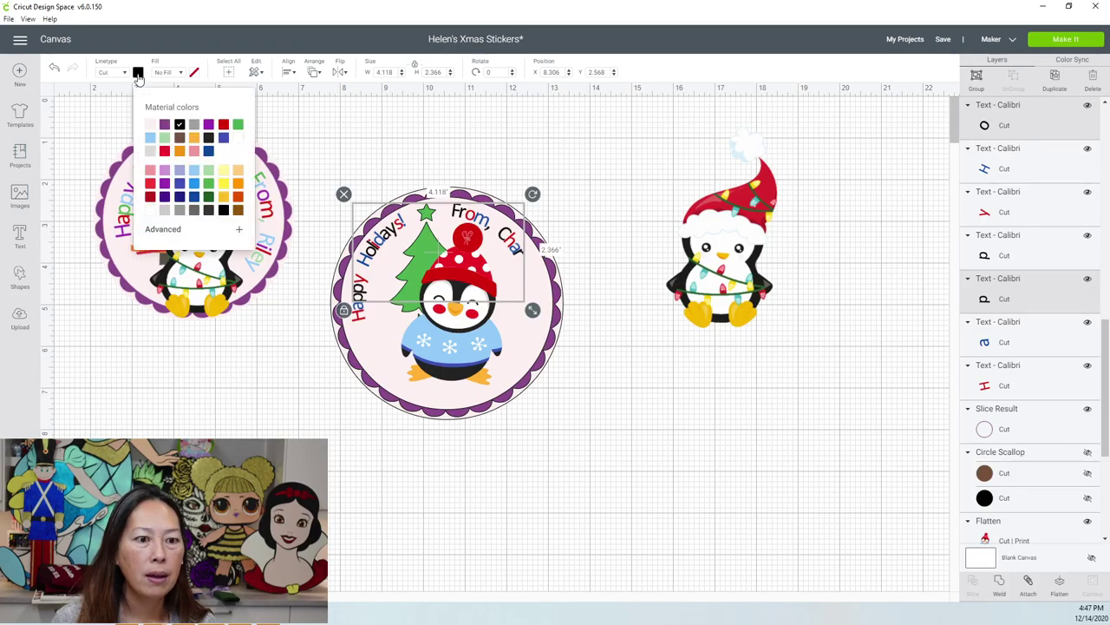
pyautogui.click(239, 128)
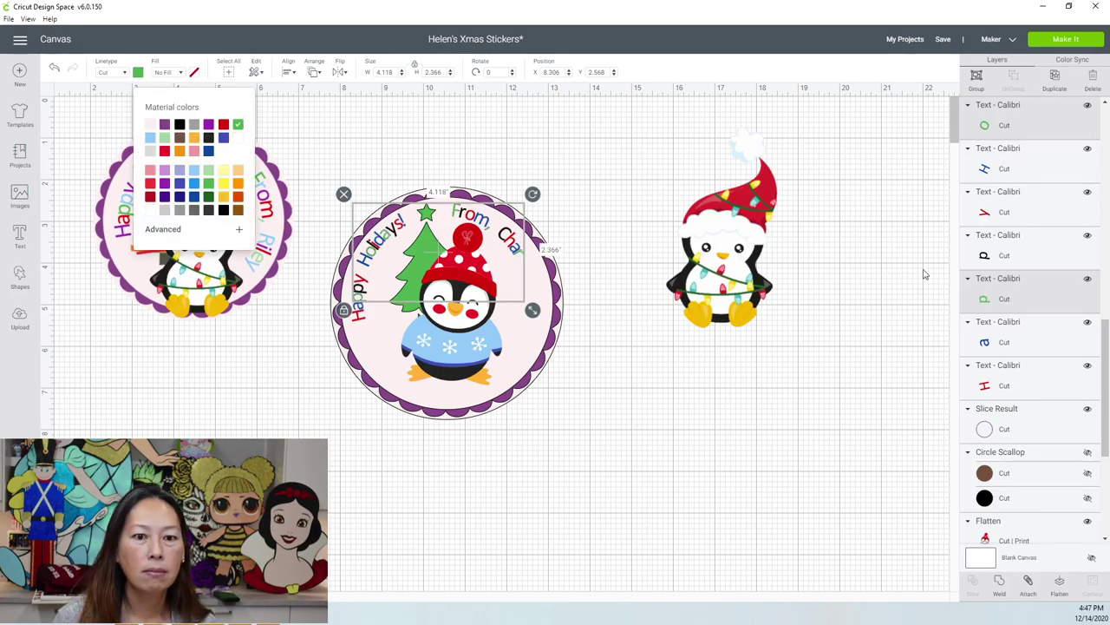
pyautogui.scroll(5, 1026, 195)
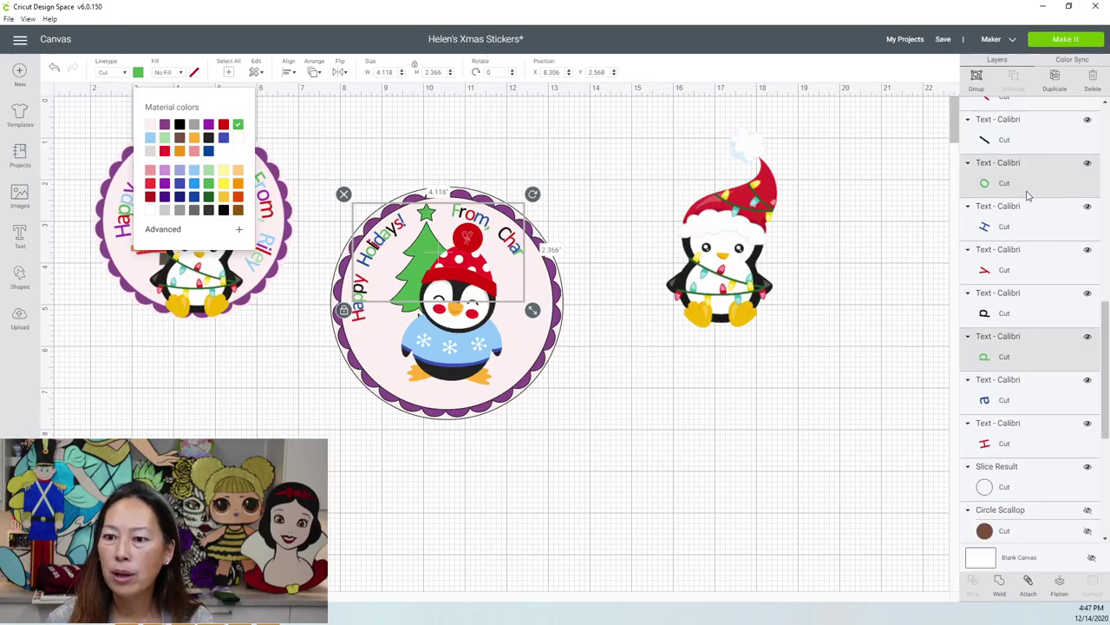
pyautogui.scroll(3, 1026, 195)
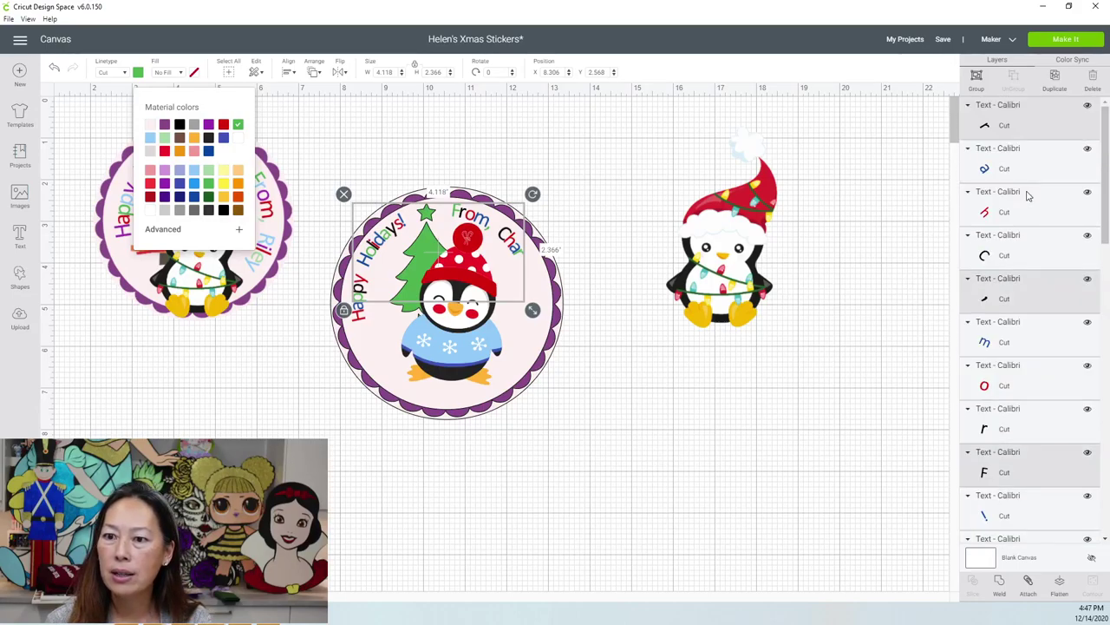
pyautogui.click(988, 130)
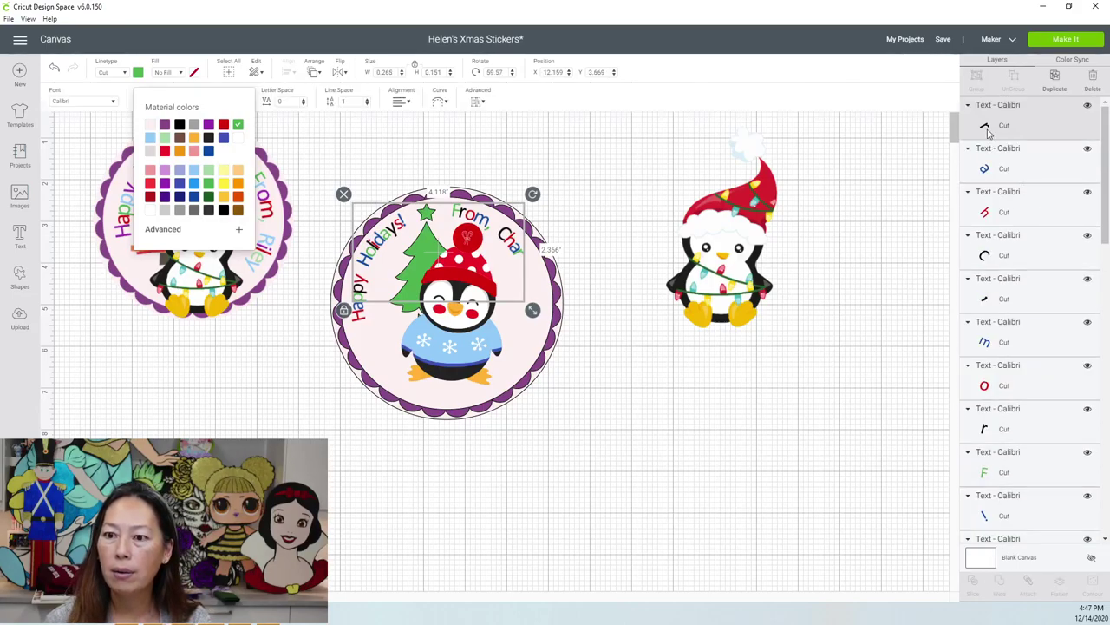
# - Recolor Happy's second p, the l and y of Holidays, the r of From, and the C of the sender's name purple
pyautogui.click(1011, 257)
pyautogui.scroll(-2, 1010, 255)
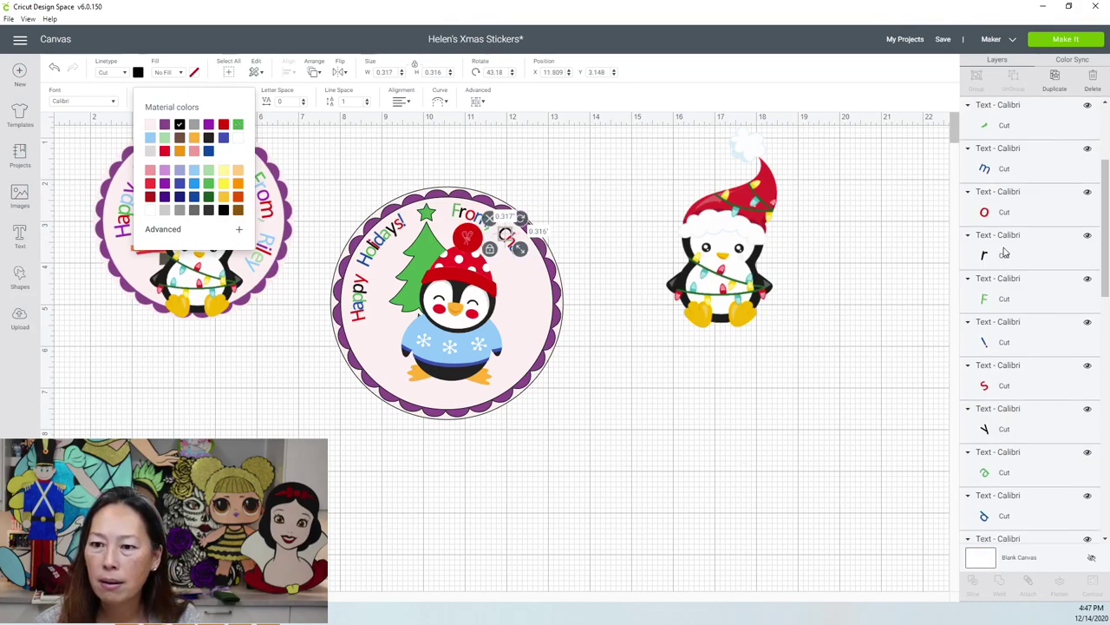
pyautogui.click(1008, 257)
pyautogui.scroll(-2, 1016, 329)
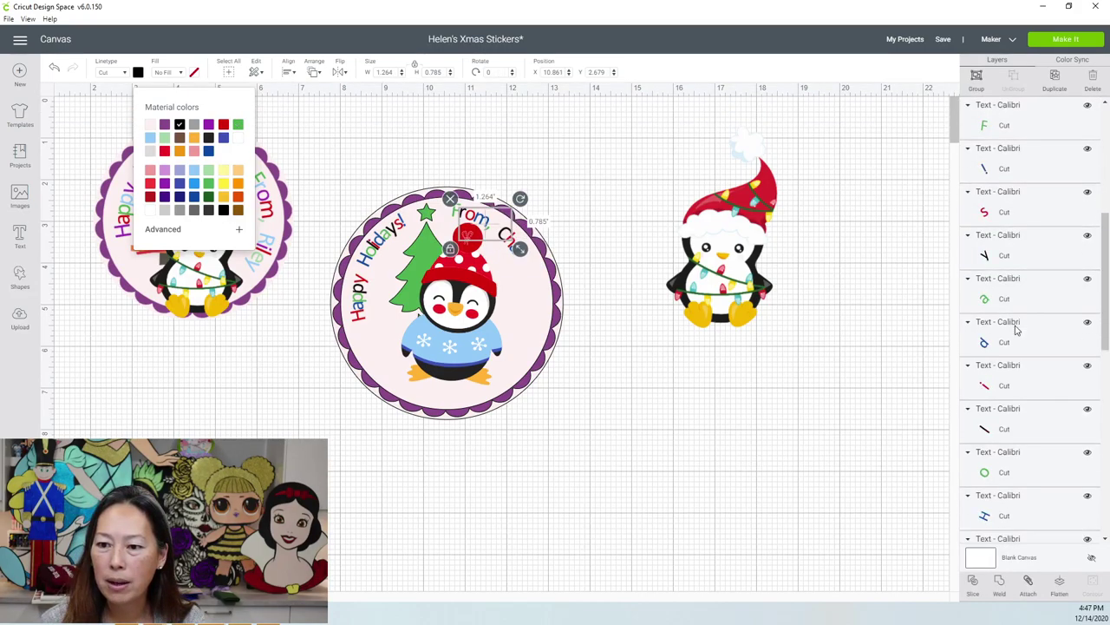
pyautogui.click(1008, 253)
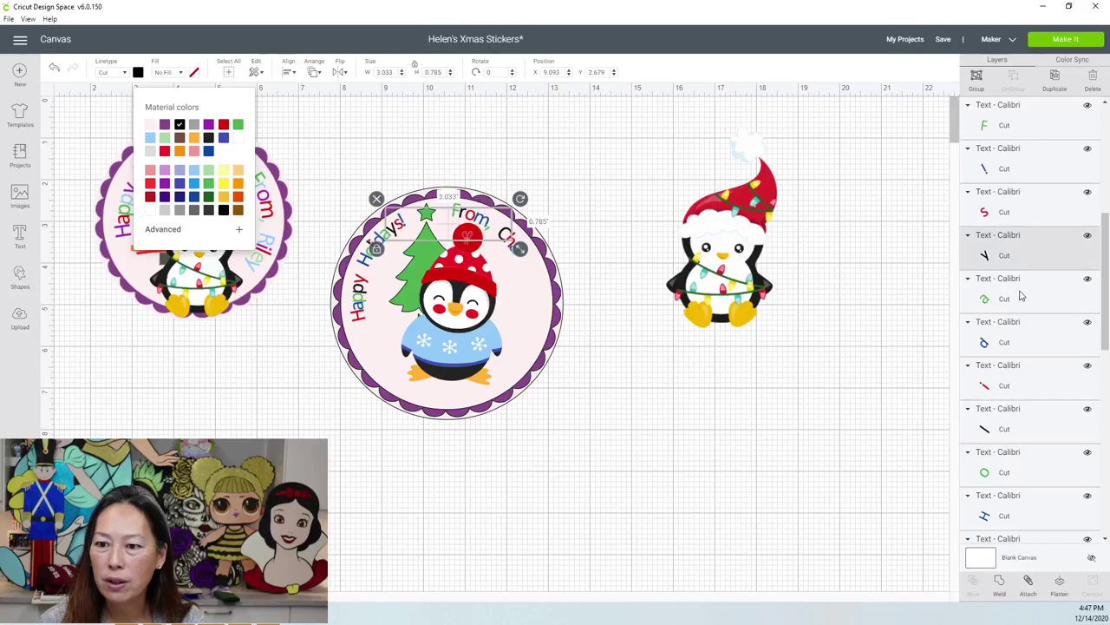
pyautogui.click(998, 423)
pyautogui.scroll(-2, 1002, 430)
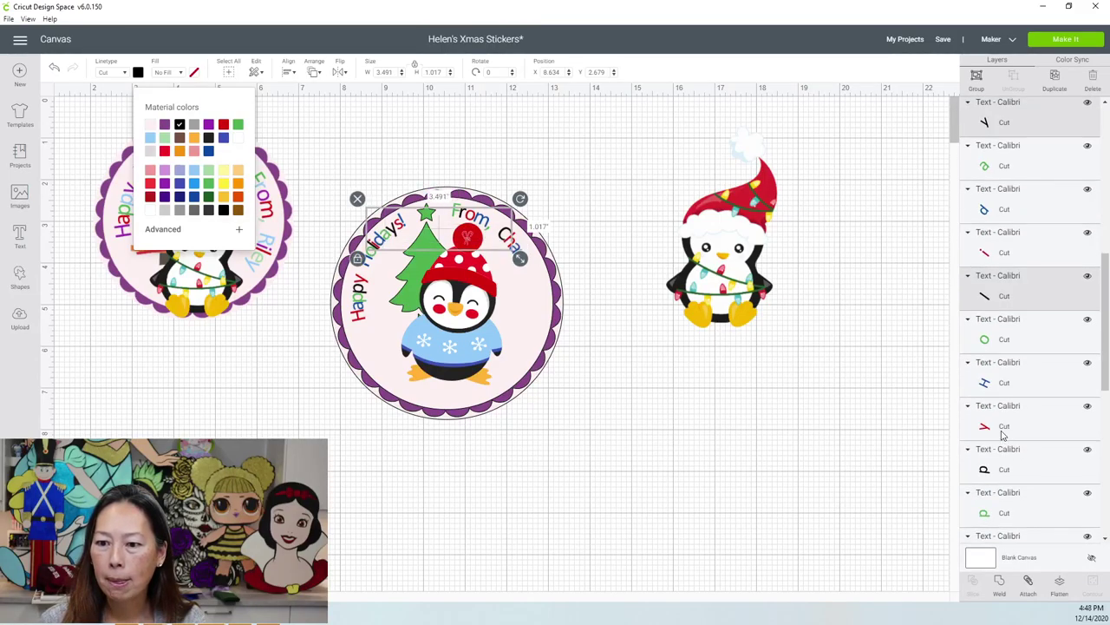
pyautogui.scroll(-2, 1004, 434)
pyautogui.keyDown('shift'); pyautogui.click(1008, 369); pyautogui.keyUp('shift')
pyautogui.scroll(-3, 1008, 394)
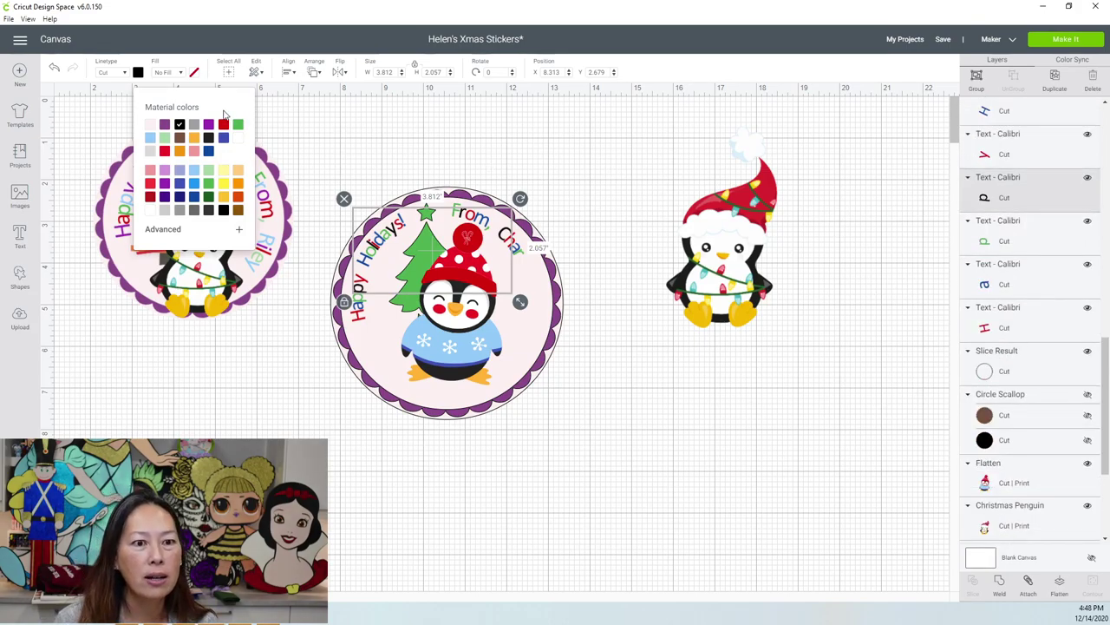
pyautogui.click(237, 173)
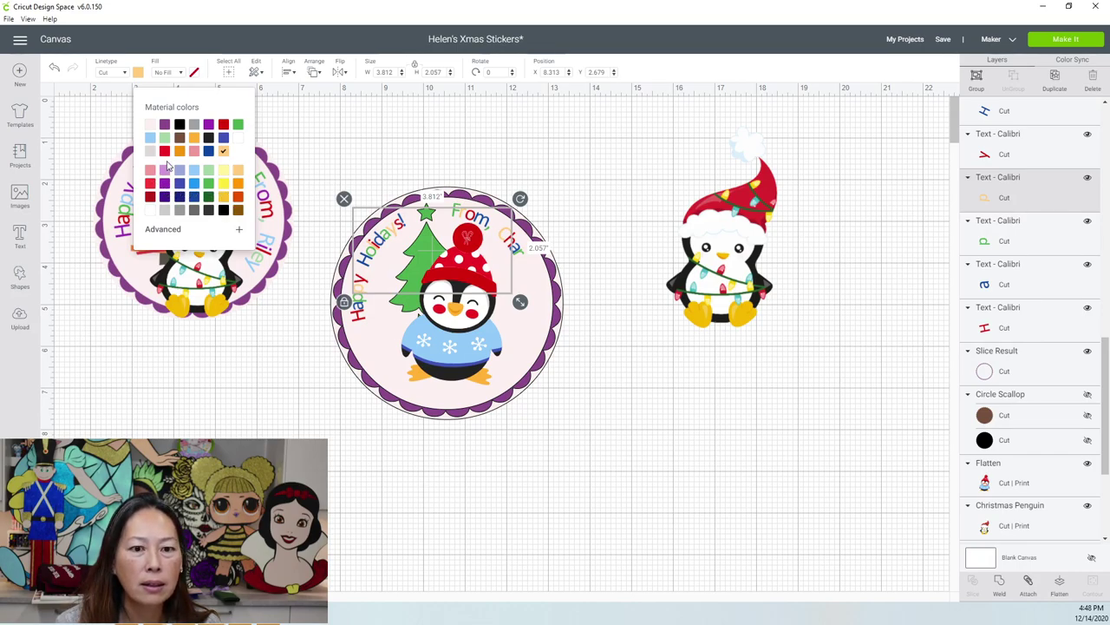
pyautogui.click(210, 130)
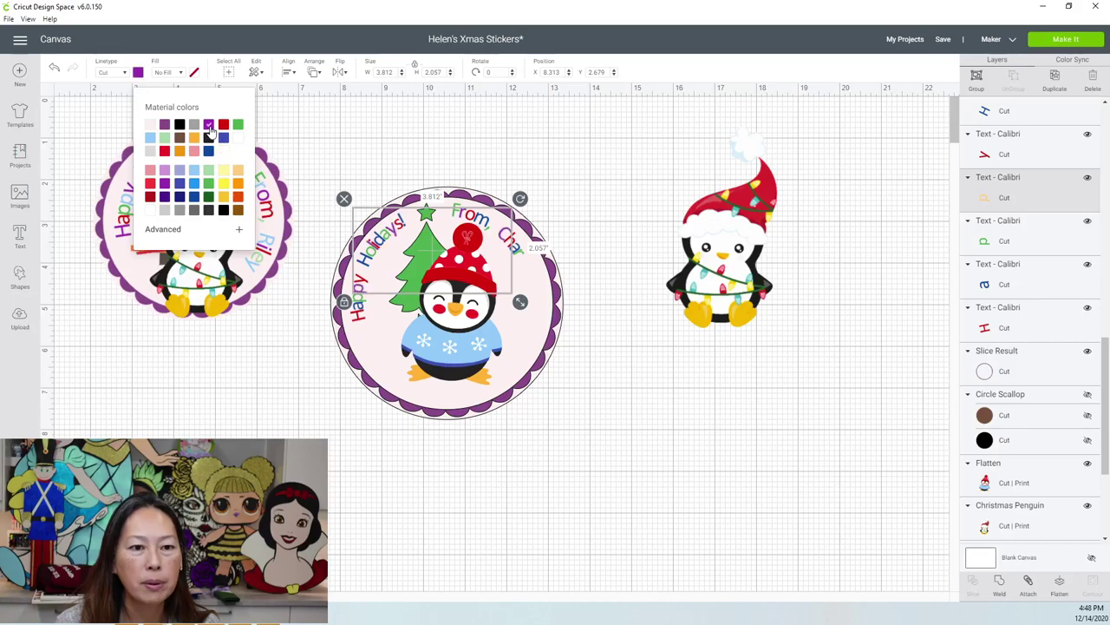
pyautogui.click(687, 396)
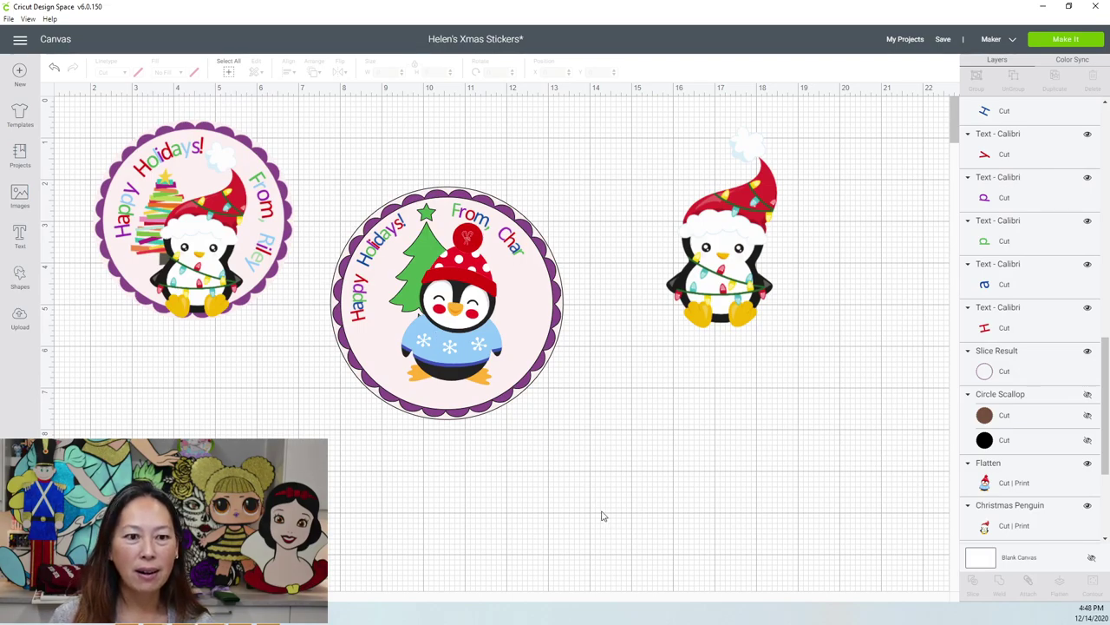
pyautogui.moveTo(630, 481); pyautogui.dragTo(560, 452)
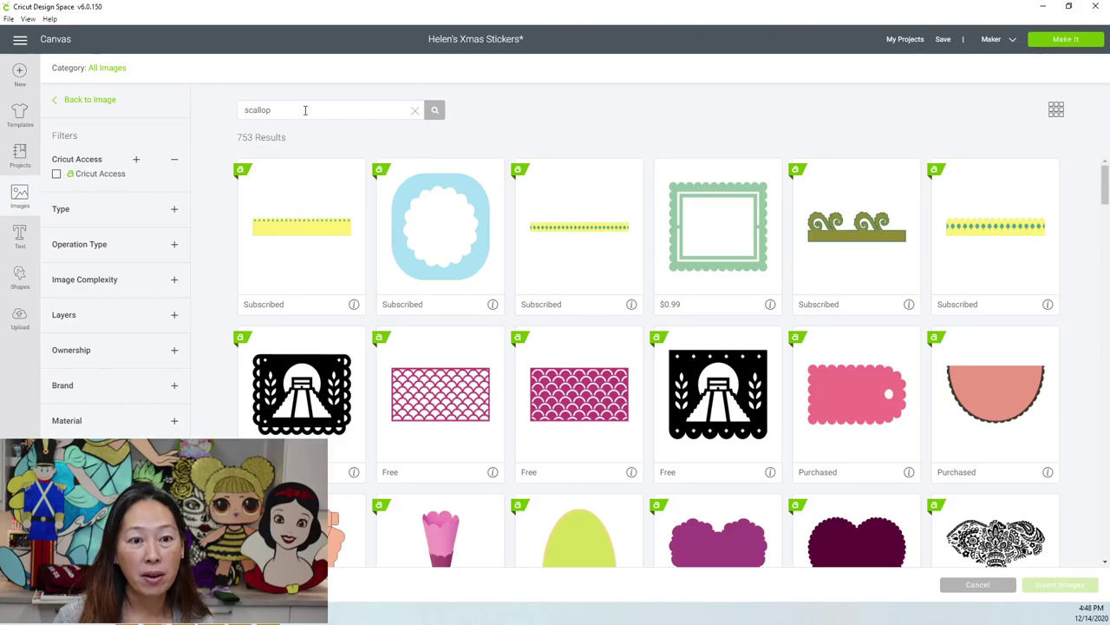
# - Search the image library for reindeer and insert the brown reindeer with the red nose and red scarf
pyautogui.moveTo(306, 110); pyautogui.dragTo(200, 100)
pyautogui.write('reindeer')
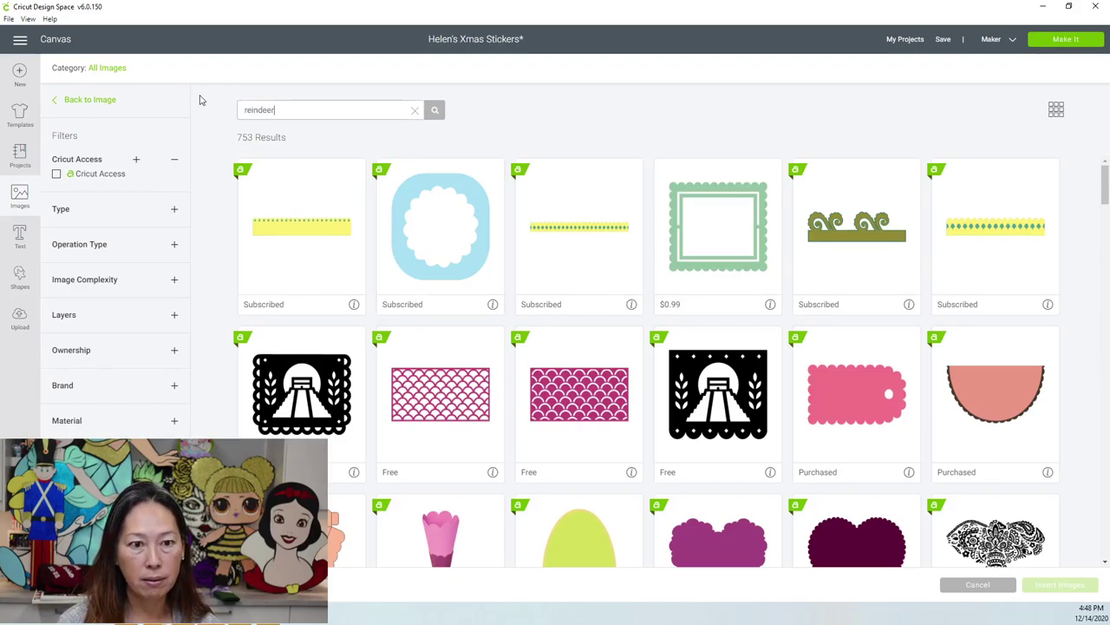
pyautogui.press('Return')
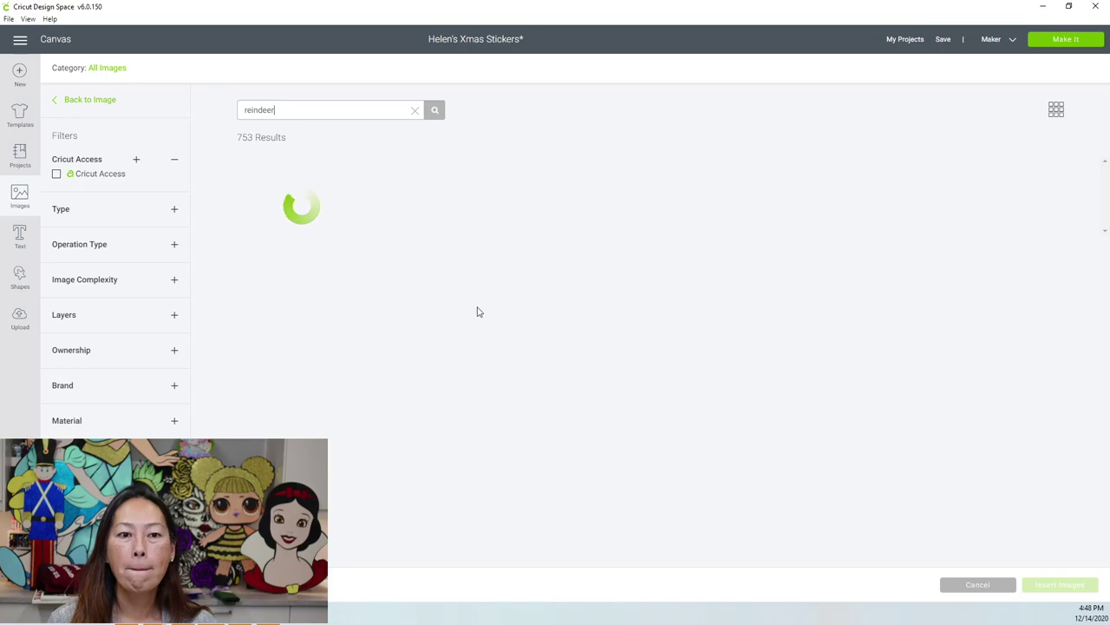
pyautogui.scroll(-2, 573, 295)
pyautogui.scroll(-5, 573, 296)
pyautogui.scroll(-6, 572, 296)
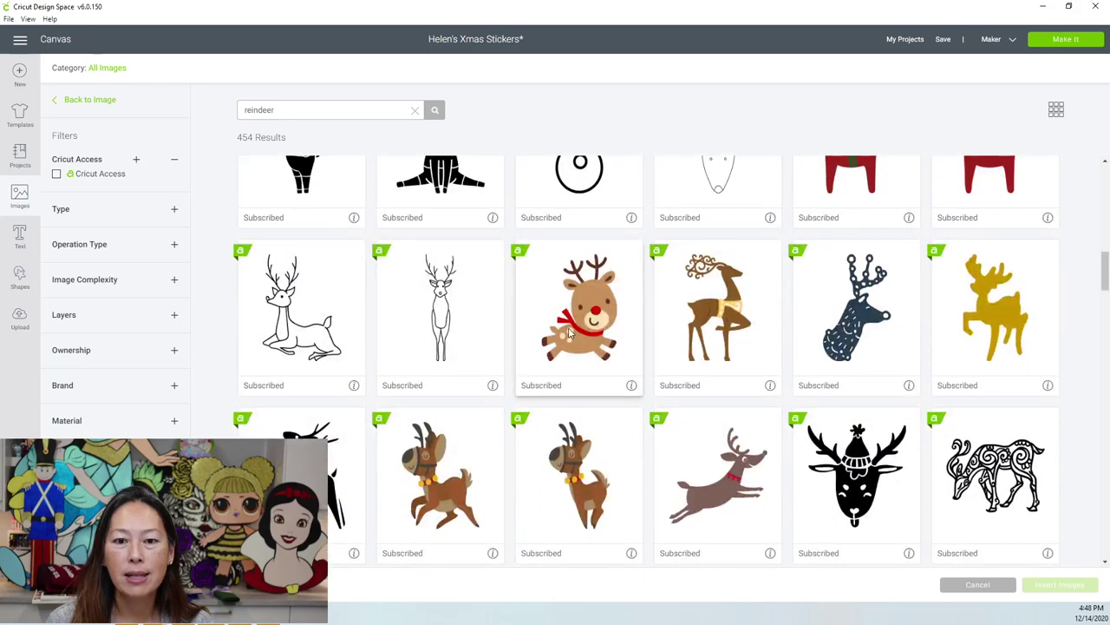
pyautogui.click(570, 334)
pyautogui.click(1057, 584)
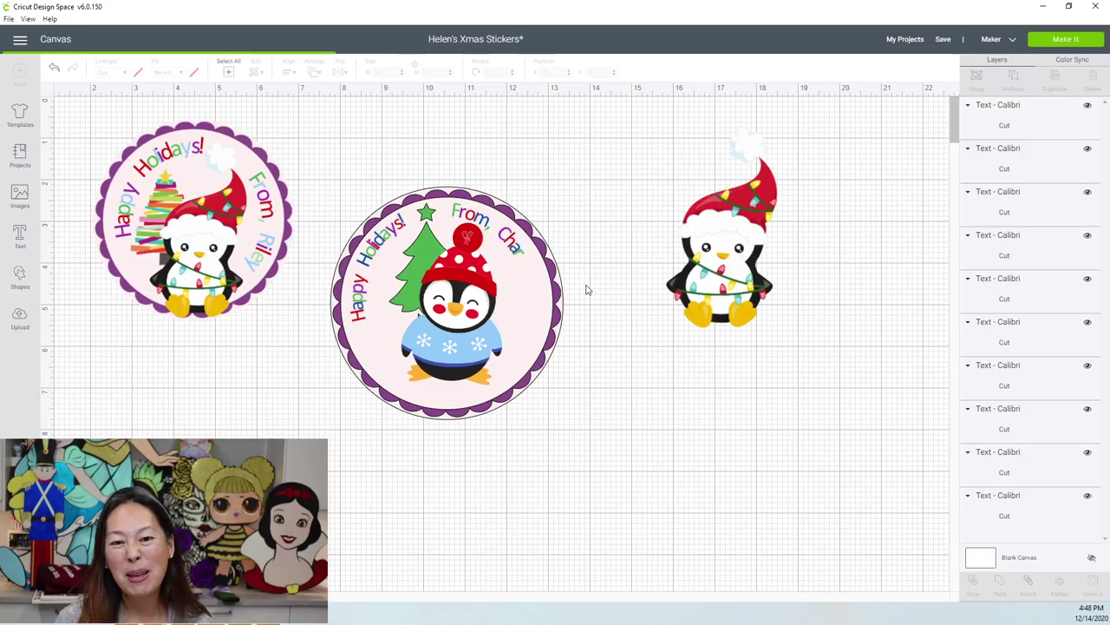
# - Shrink the reindeer to about 1.22 by 1.59 inches beside the sweater penguin and flatten it into a printable image
pyautogui.moveTo(139, 198); pyautogui.dragTo(579, 346)
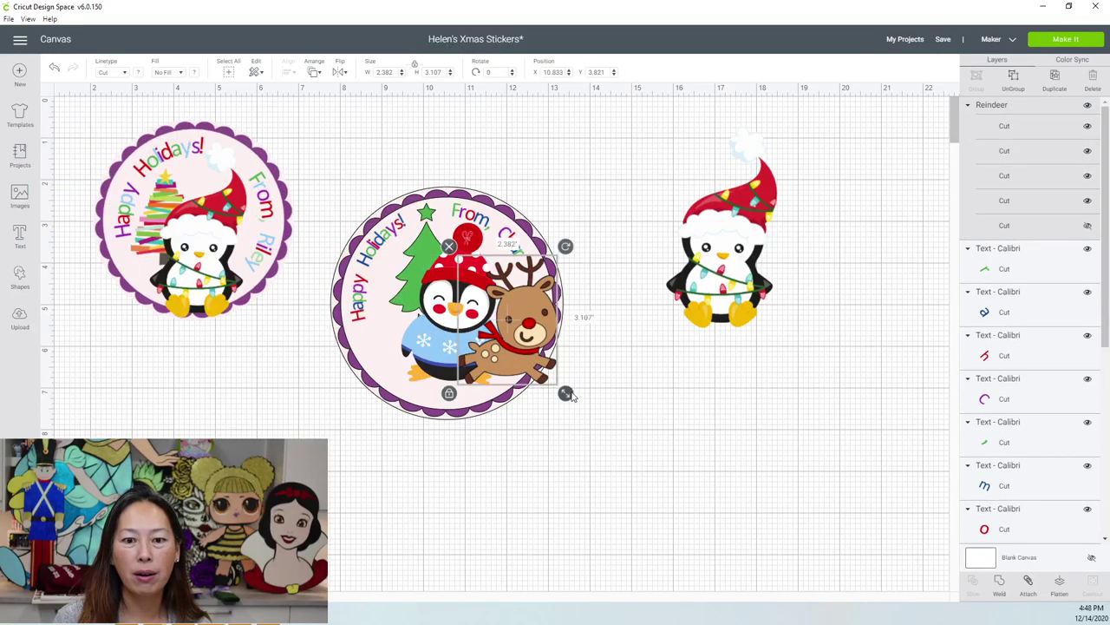
pyautogui.moveTo(565, 392); pyautogui.dragTo(504, 322)
pyautogui.click(315, 76)
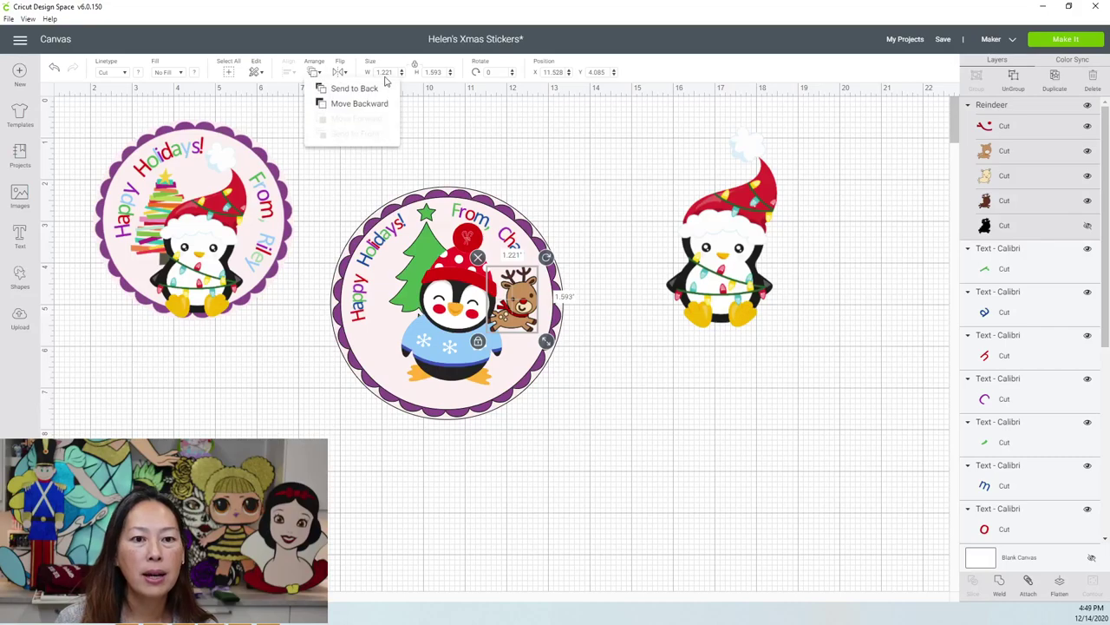
pyautogui.click(1062, 587)
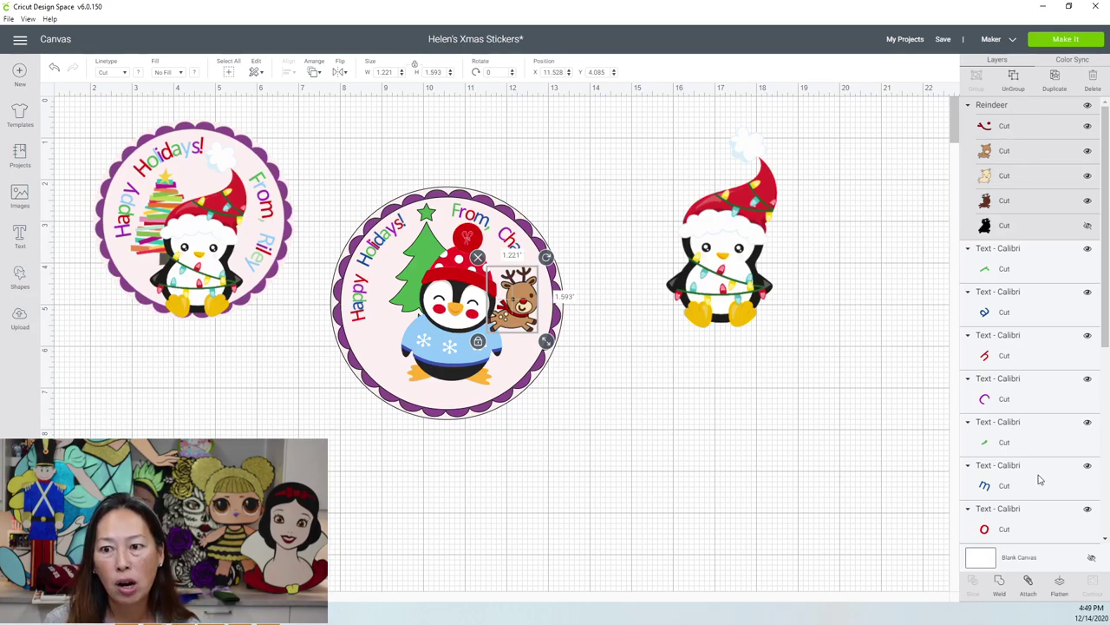
pyautogui.click(1060, 587)
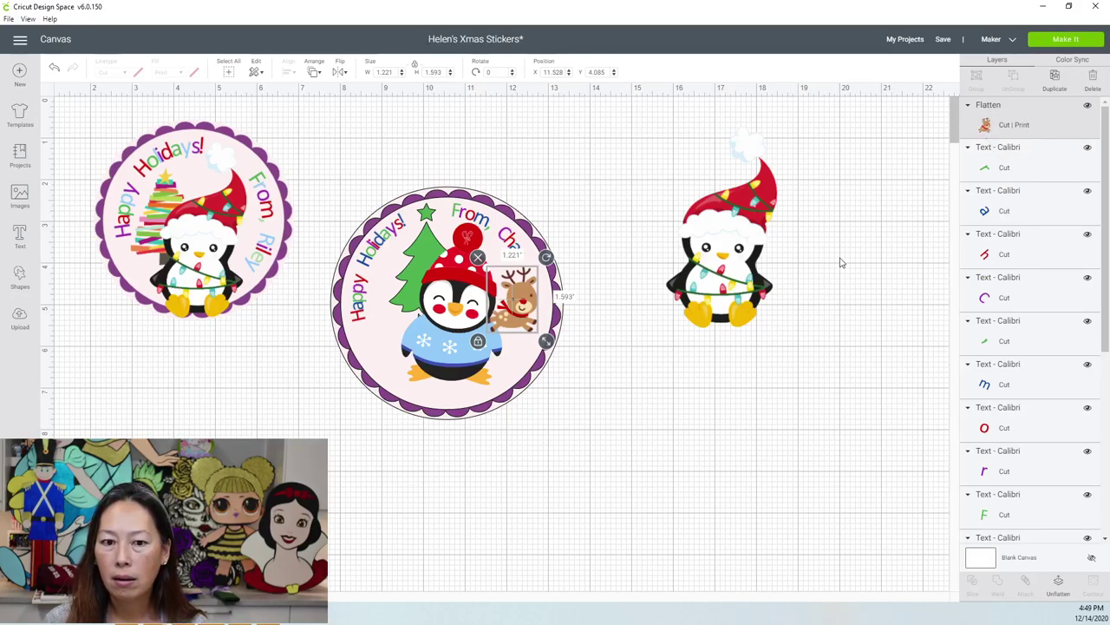
# - Bring the flattened sweater penguin to the front so it overlaps the reindeer
pyautogui.click(454, 295)
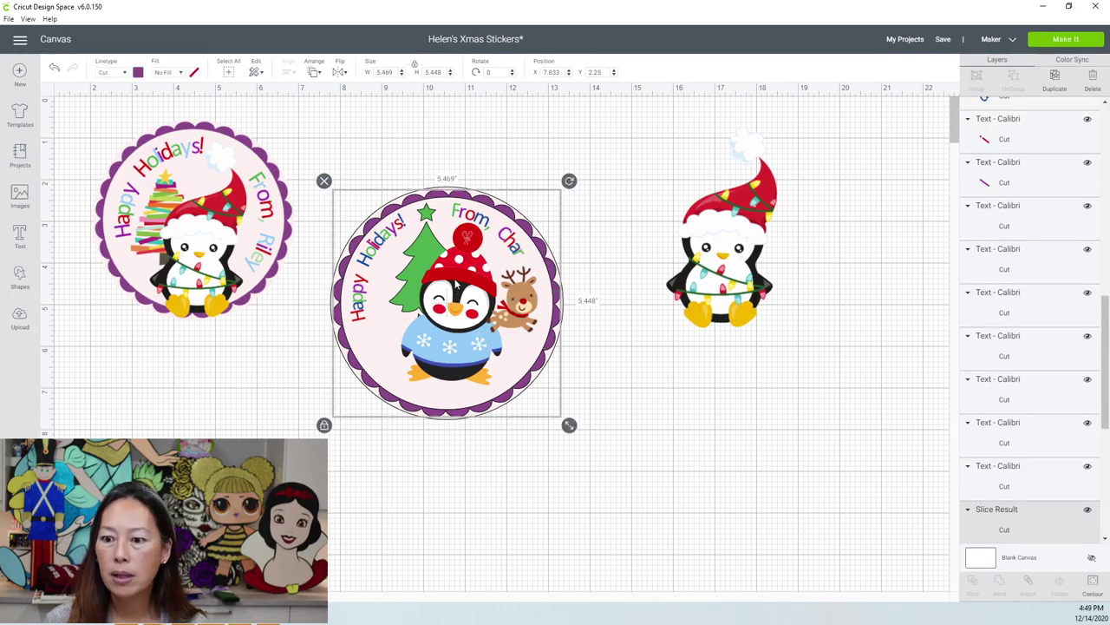
pyautogui.scroll(-5, 1025, 328)
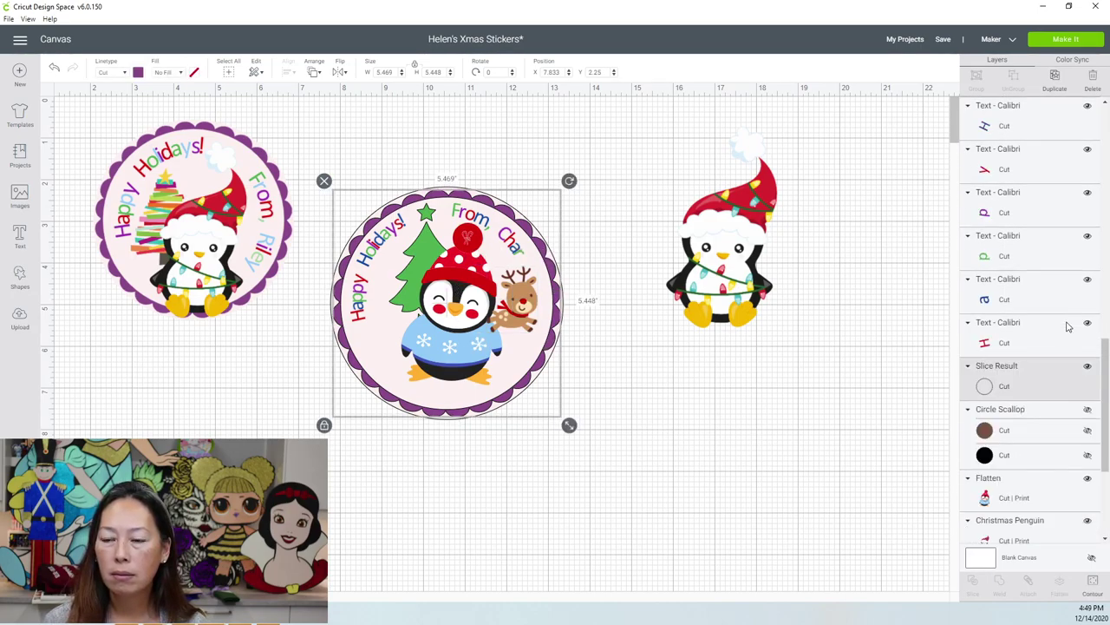
pyautogui.click(1028, 331)
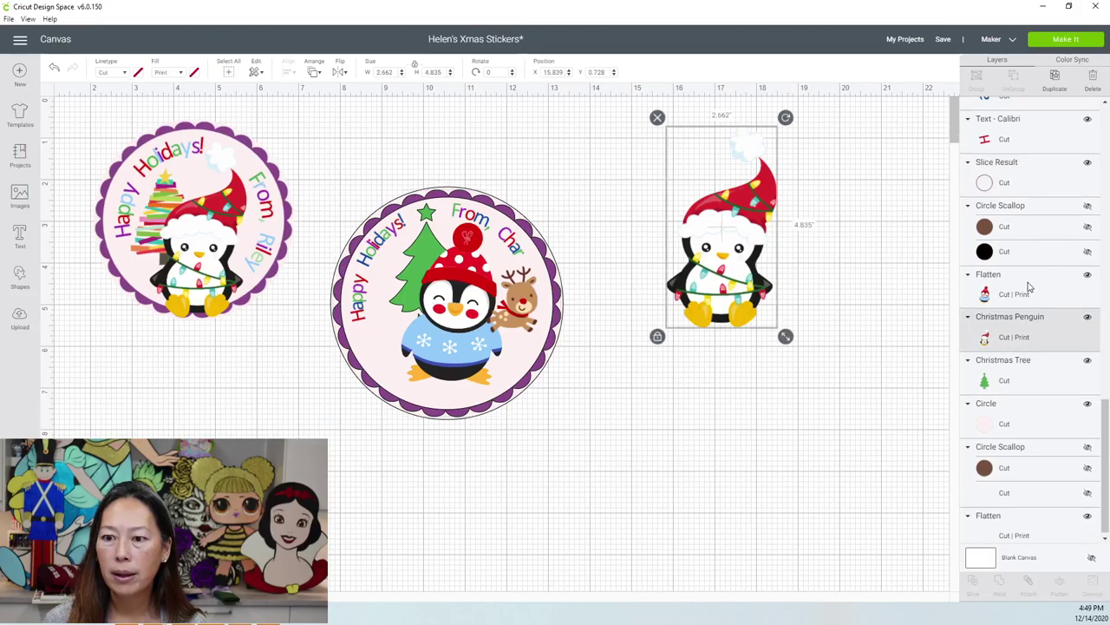
pyautogui.click(1028, 287)
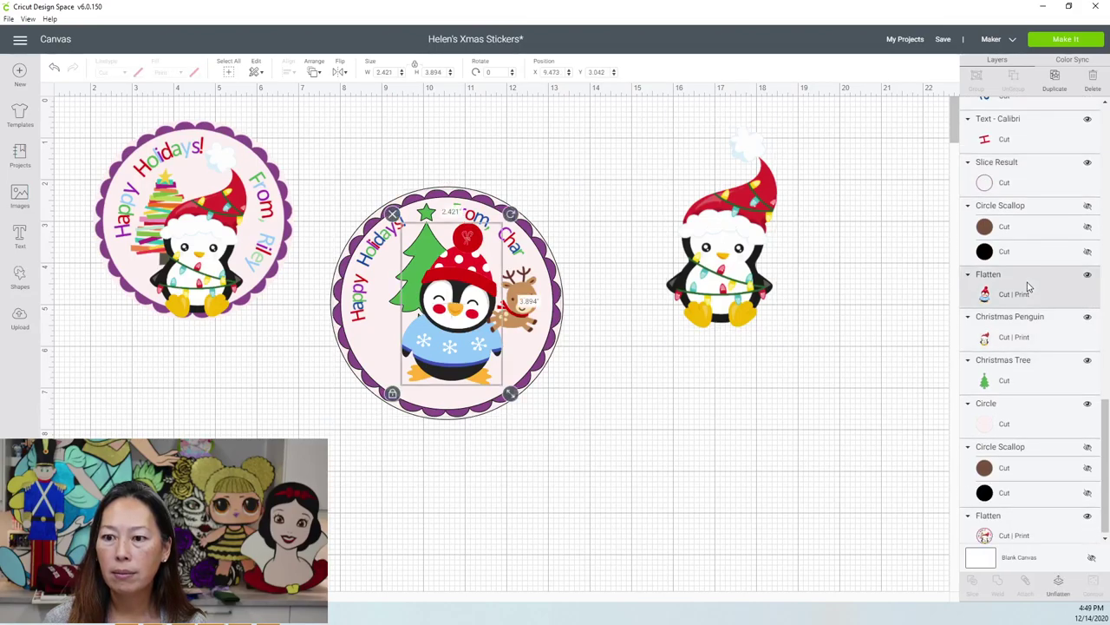
pyautogui.click(314, 72)
pyautogui.click(343, 136)
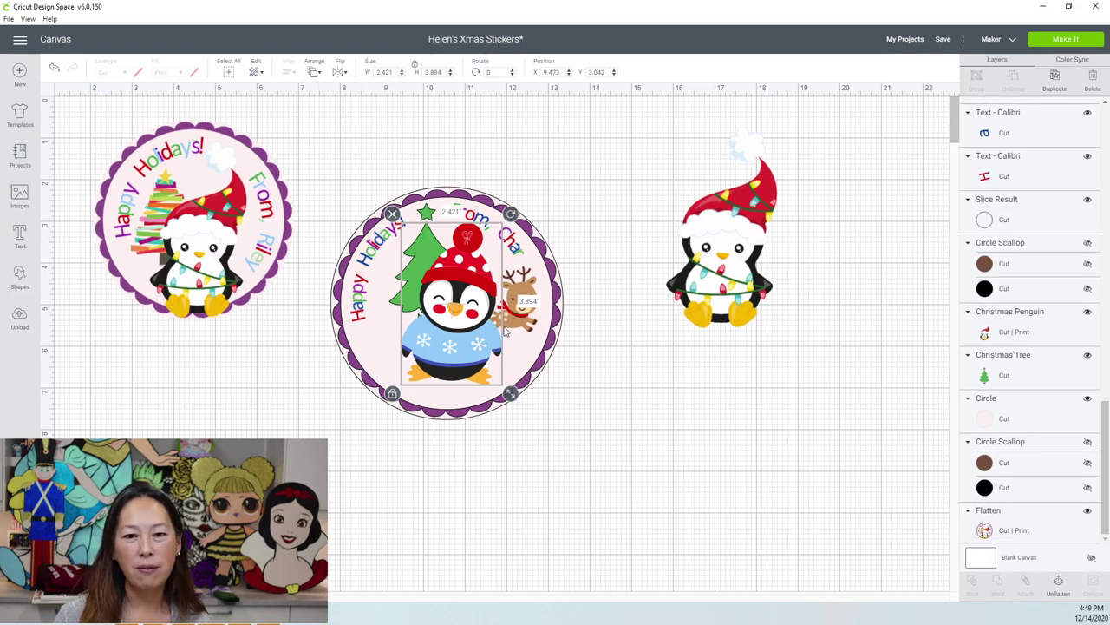
# - Flatten the whole reindeer-and-penguin sticker into one printable image and move it up level with the finished sticker
pyautogui.click(568, 466)
pyautogui.moveTo(588, 460); pyautogui.dragTo(341, 171)
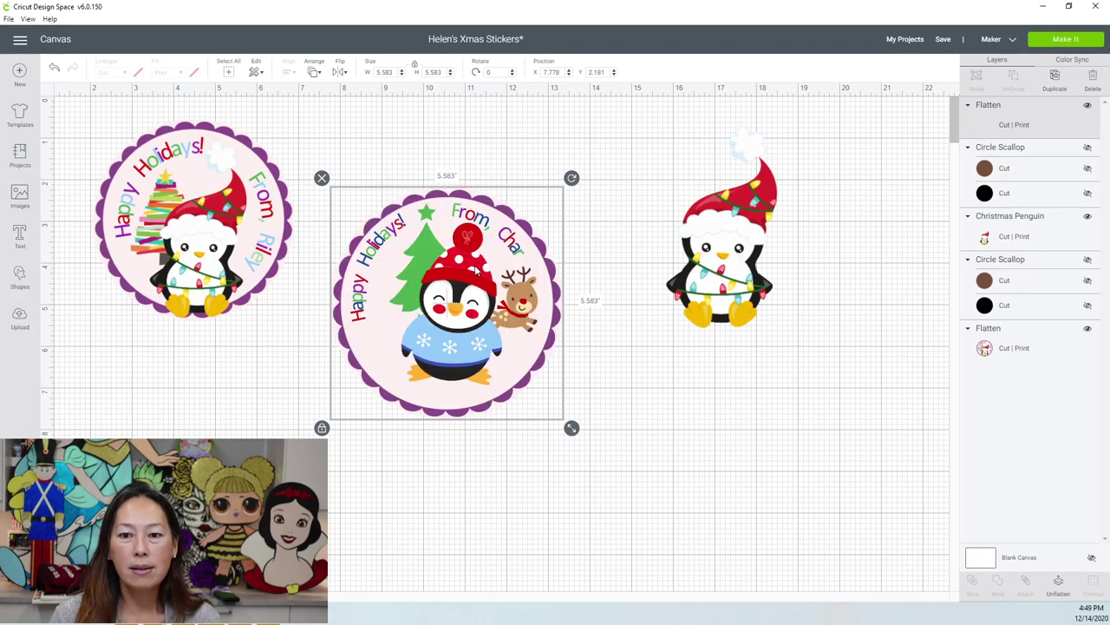
pyautogui.moveTo(453, 299); pyautogui.dragTo(486, 240)
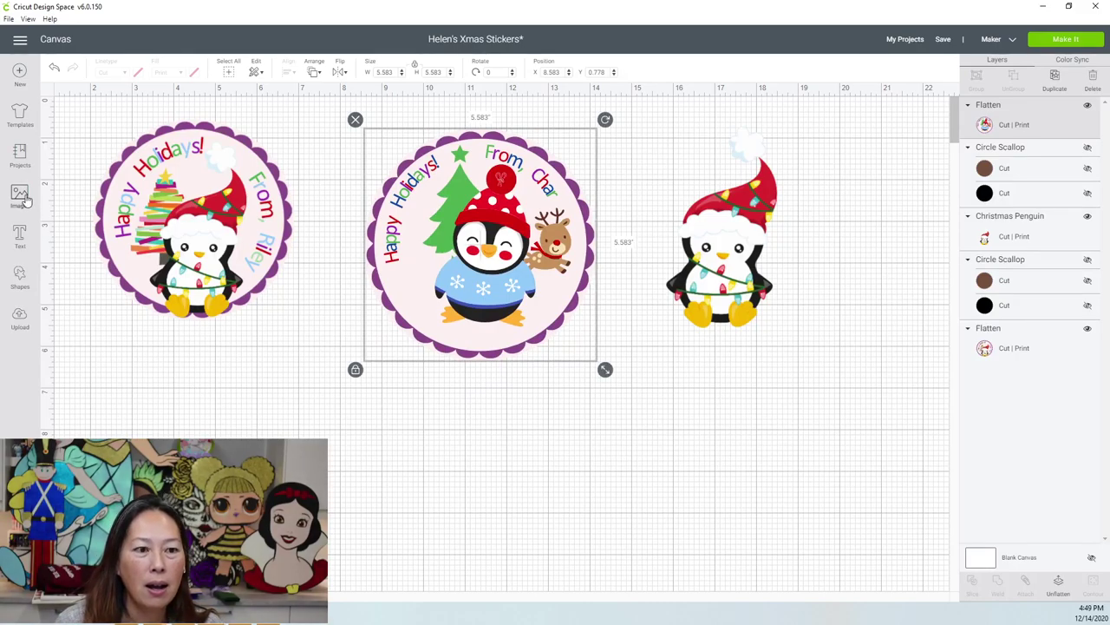
# - Add a circle about 3.11 inches wide on the empty canvas below the stickers and color it white
pyautogui.click(25, 274)
pyautogui.click(106, 197)
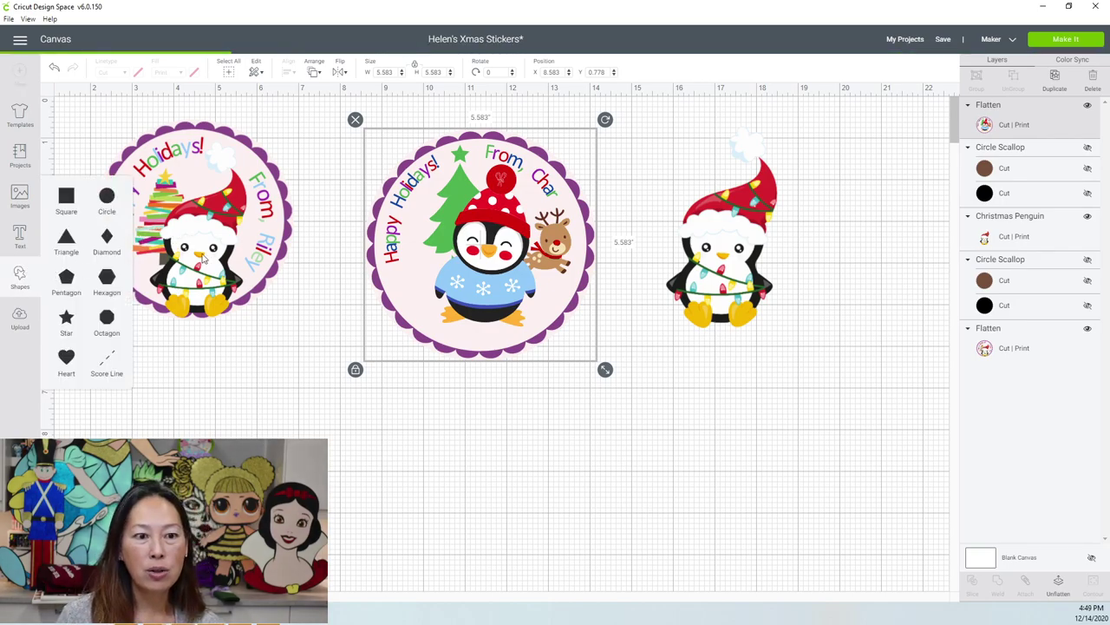
pyautogui.moveTo(162, 190); pyautogui.dragTo(677, 465)
pyautogui.click(137, 73)
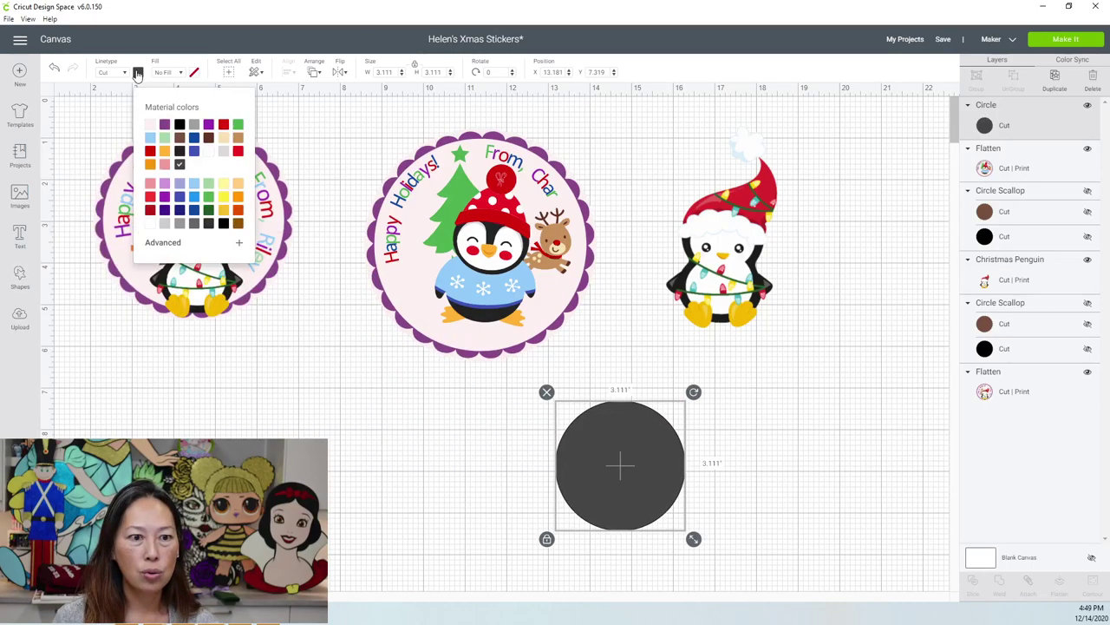
pyautogui.click(150, 223)
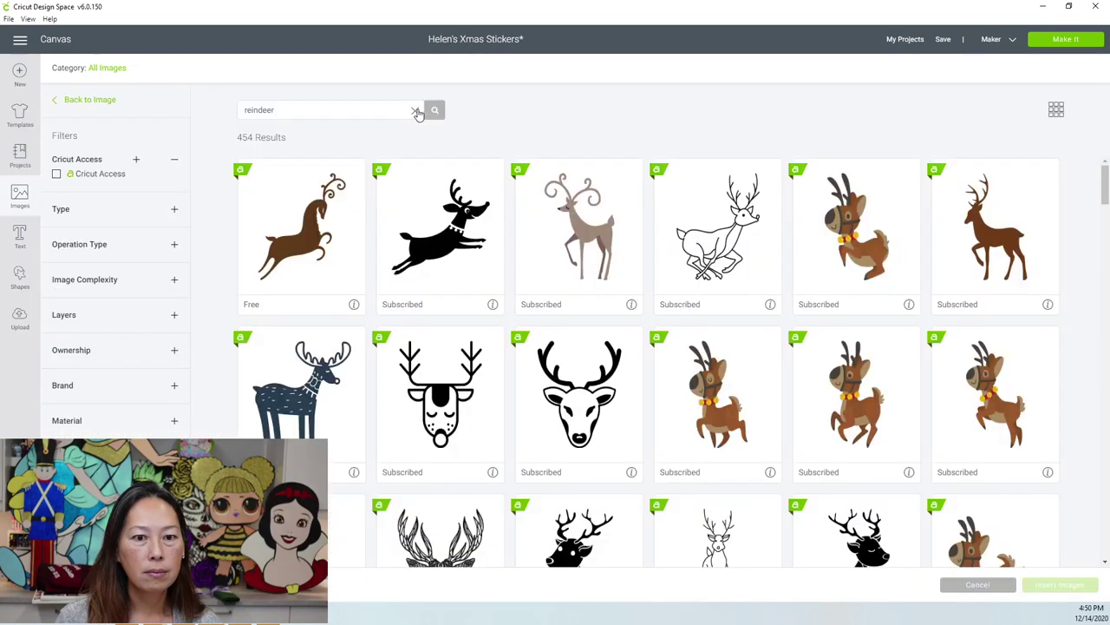
# - Search the image library for dots, insert the black concentric dotted rings image, and place it on the canvas below the finished stickers
pyautogui.moveTo(366, 107); pyautogui.dragTo(210, 97)
pyautogui.write('dots')
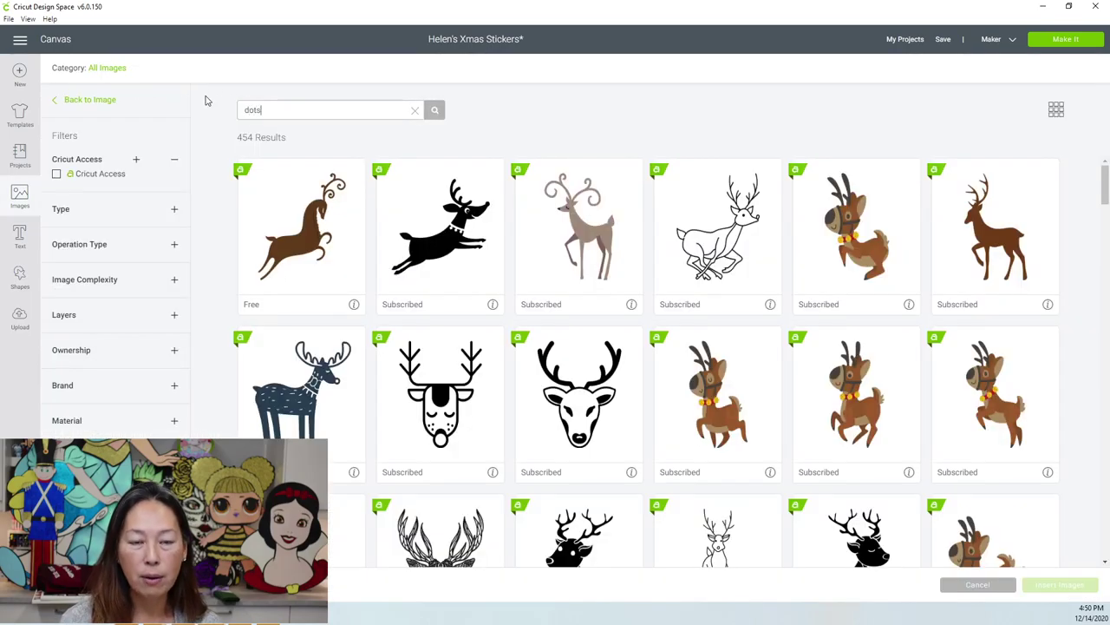
pyautogui.press('Return')
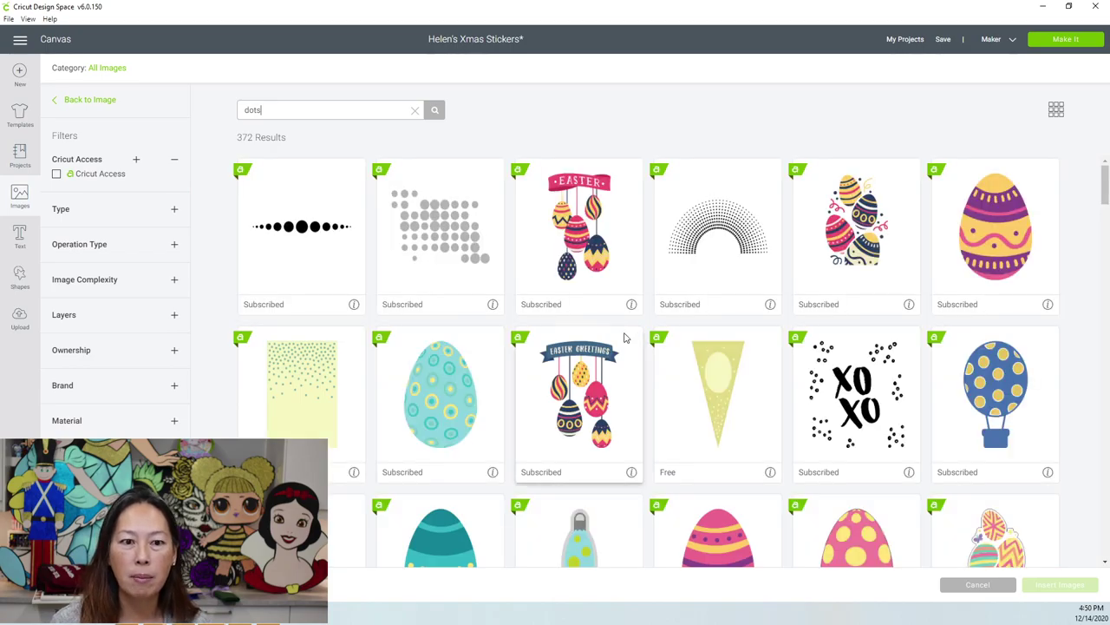
pyautogui.scroll(-2, 625, 337)
pyautogui.scroll(-10, 624, 337)
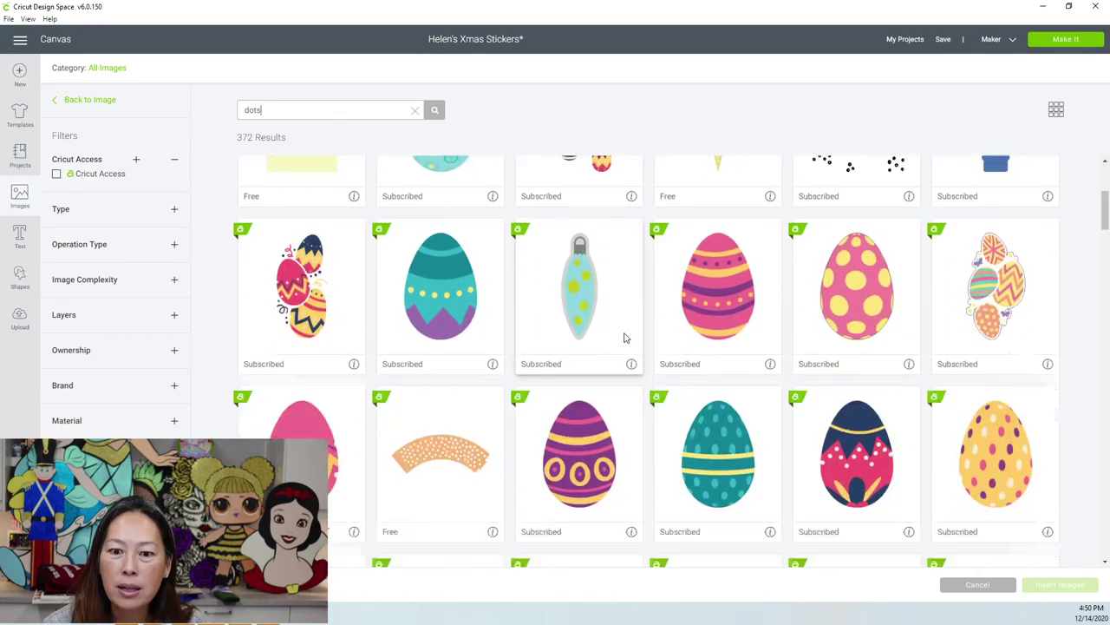
pyautogui.scroll(-10, 625, 338)
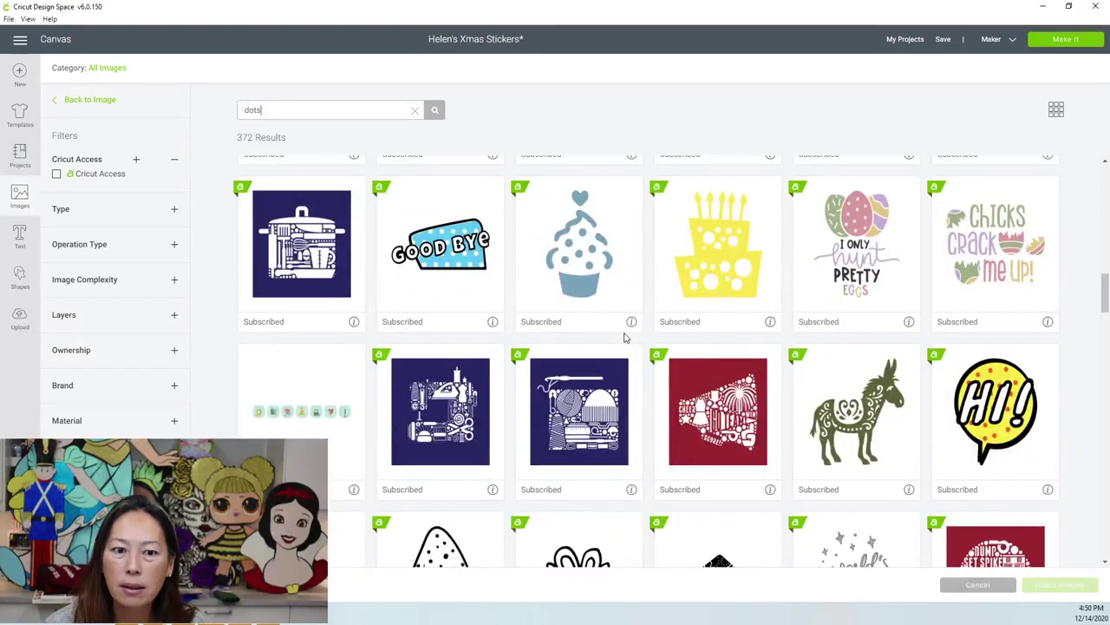
pyautogui.scroll(-10, 625, 337)
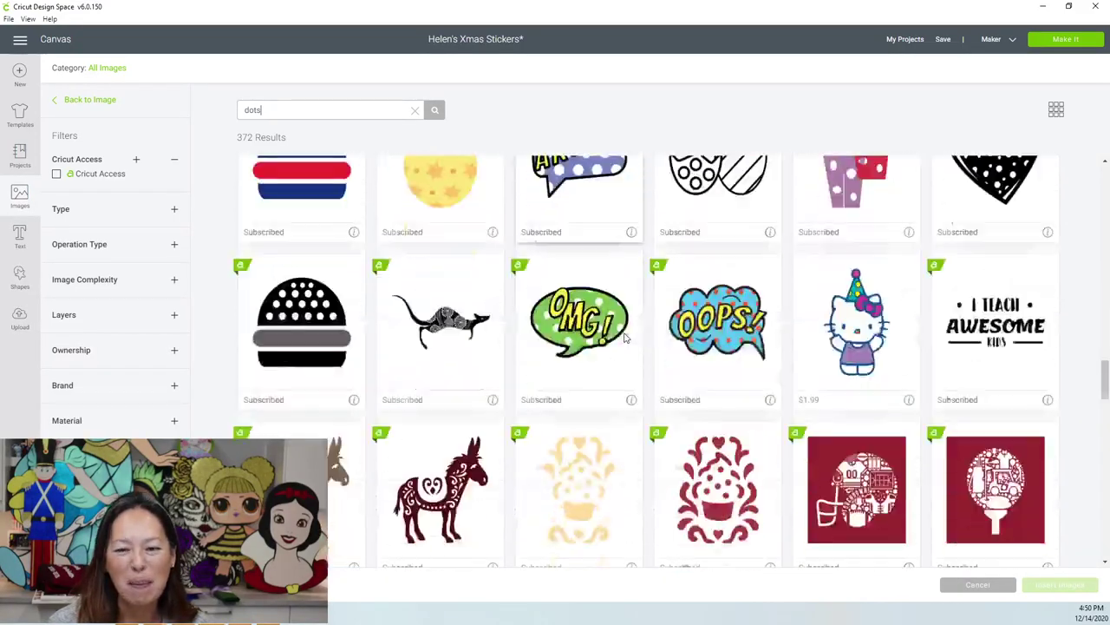
pyautogui.scroll(-10, 625, 338)
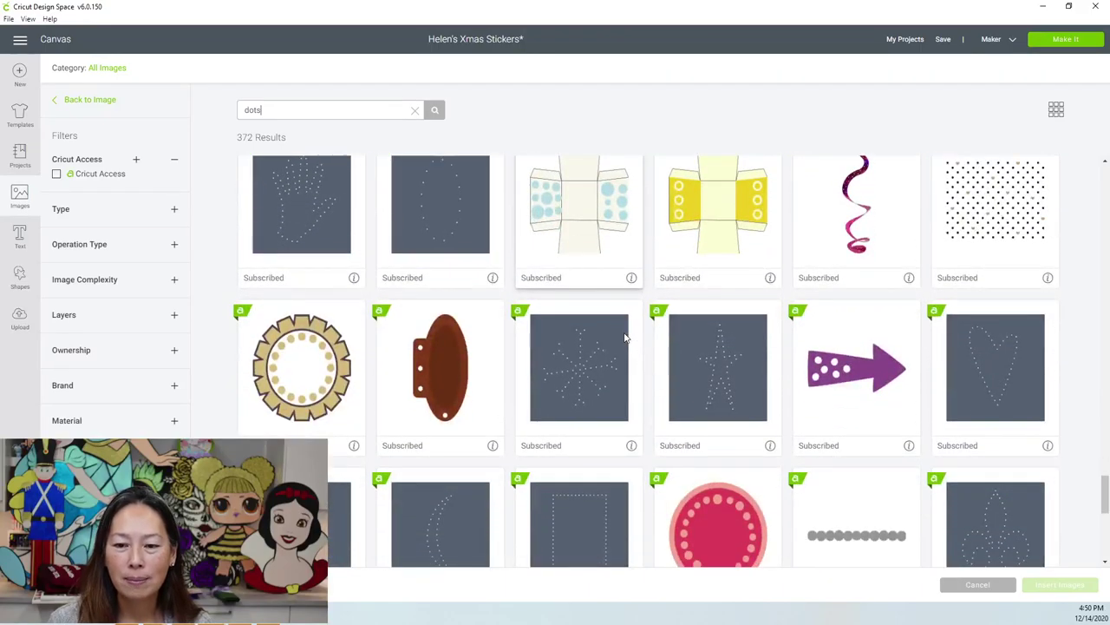
pyautogui.scroll(-5, 625, 337)
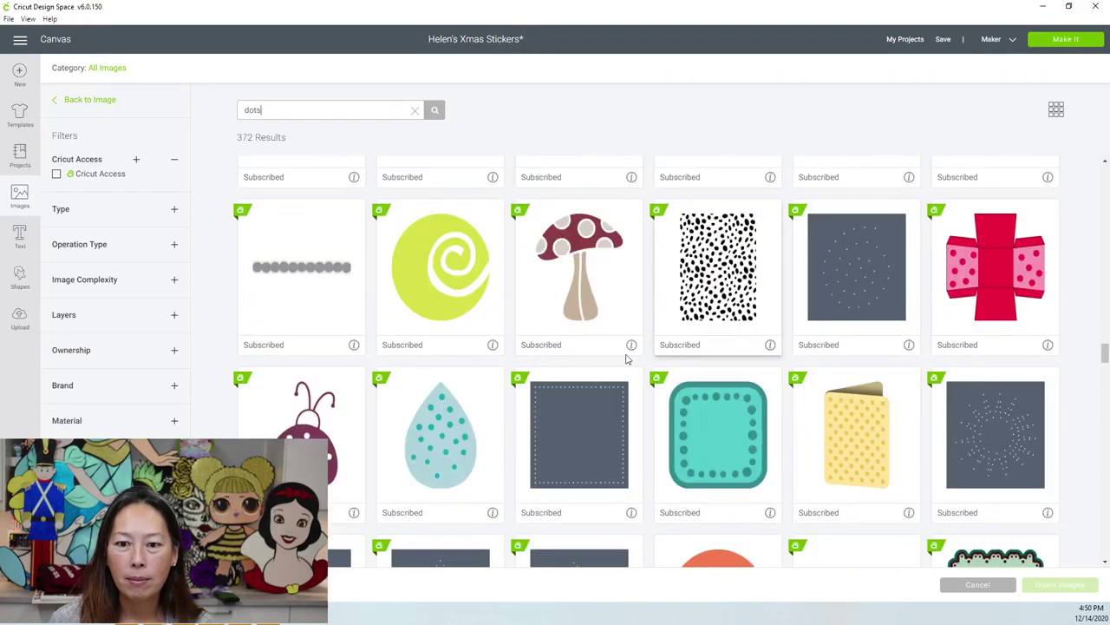
pyautogui.scroll(-9, 596, 366)
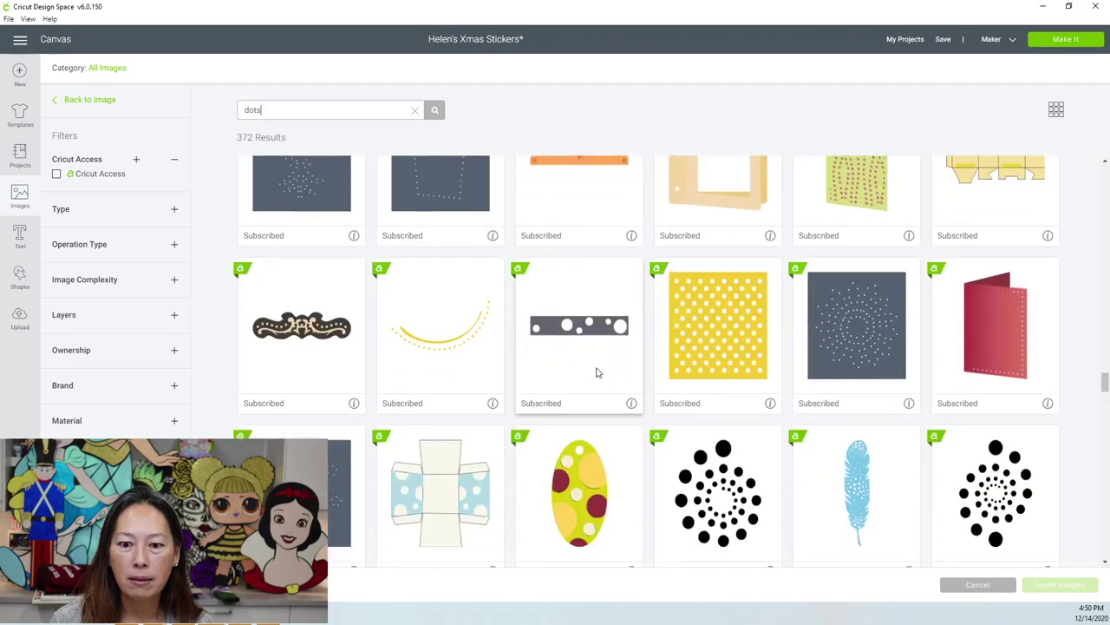
pyautogui.scroll(-8, 596, 372)
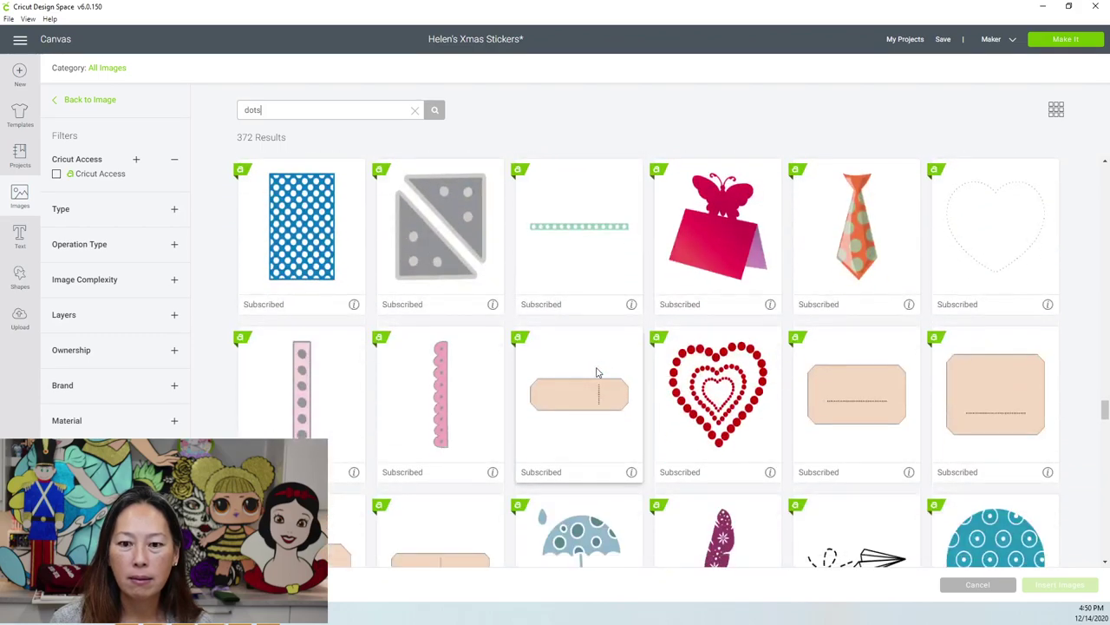
pyautogui.scroll(-7, 596, 372)
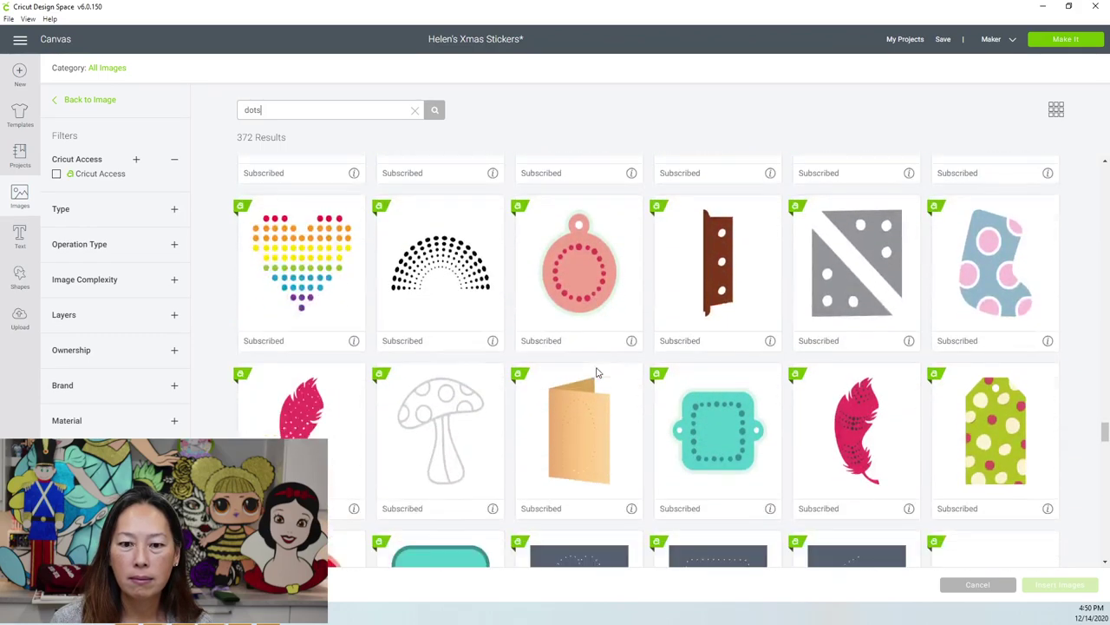
pyautogui.scroll(-4, 596, 369)
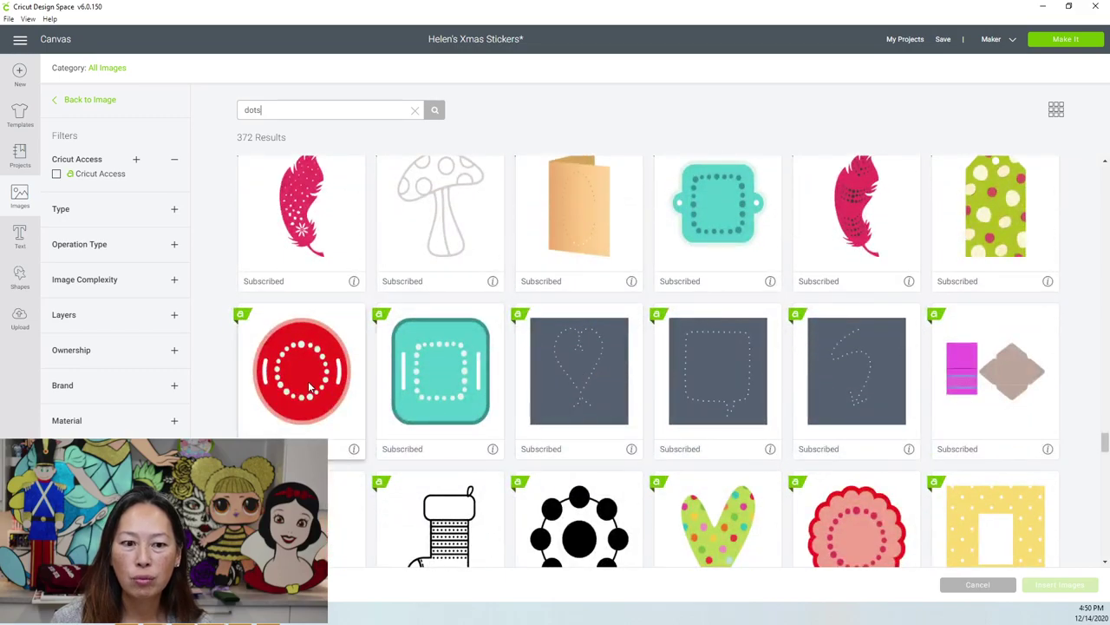
pyautogui.scroll(-3, 840, 451)
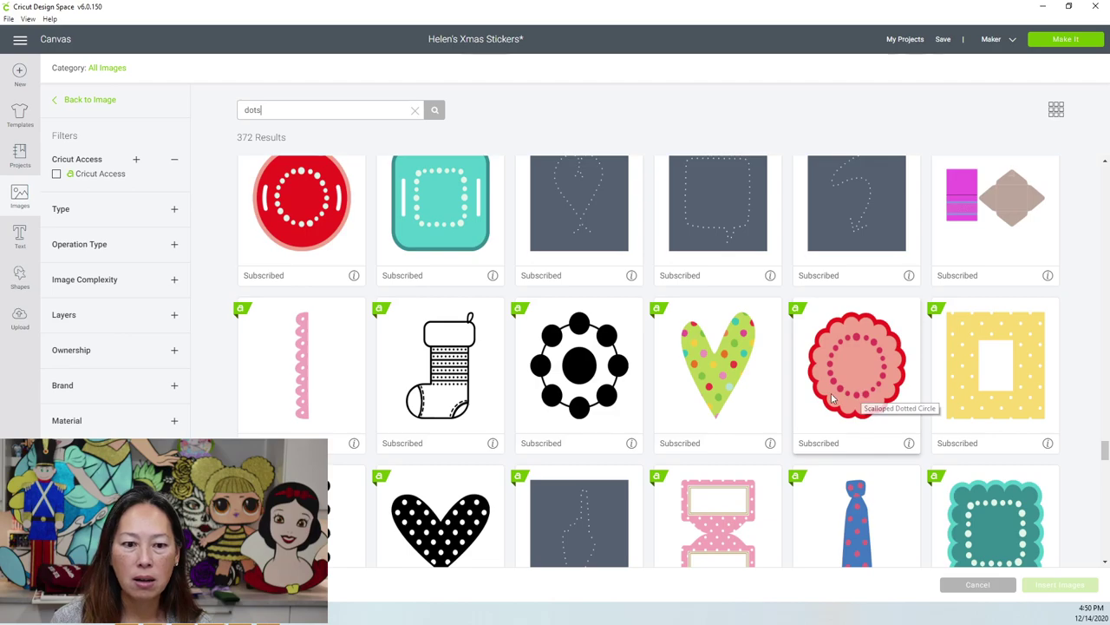
pyautogui.scroll(-5, 831, 399)
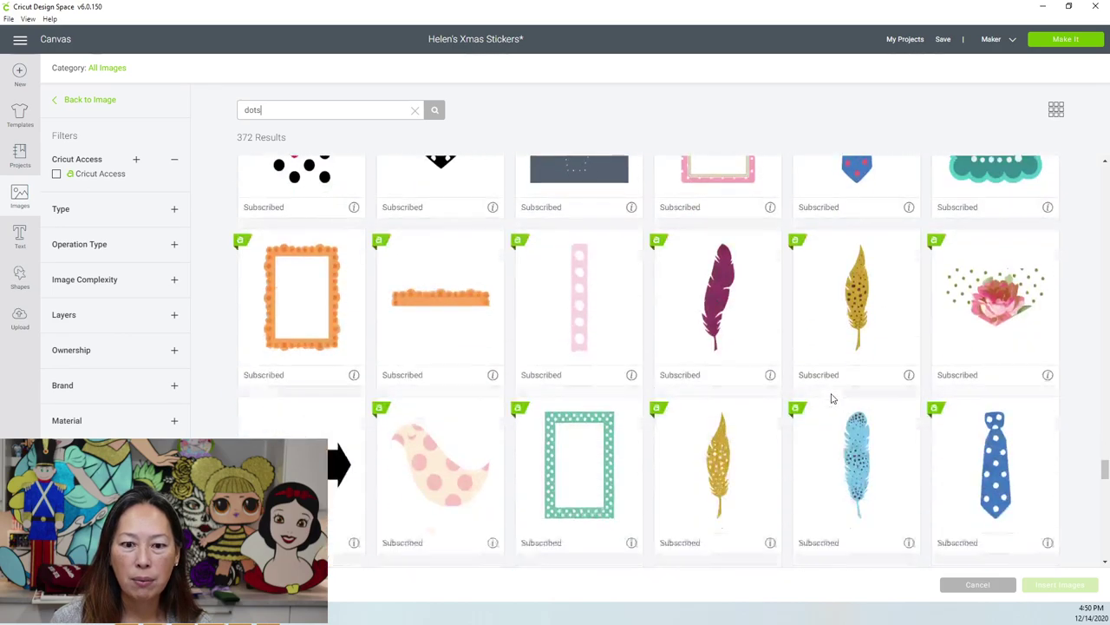
pyautogui.scroll(-5, 831, 399)
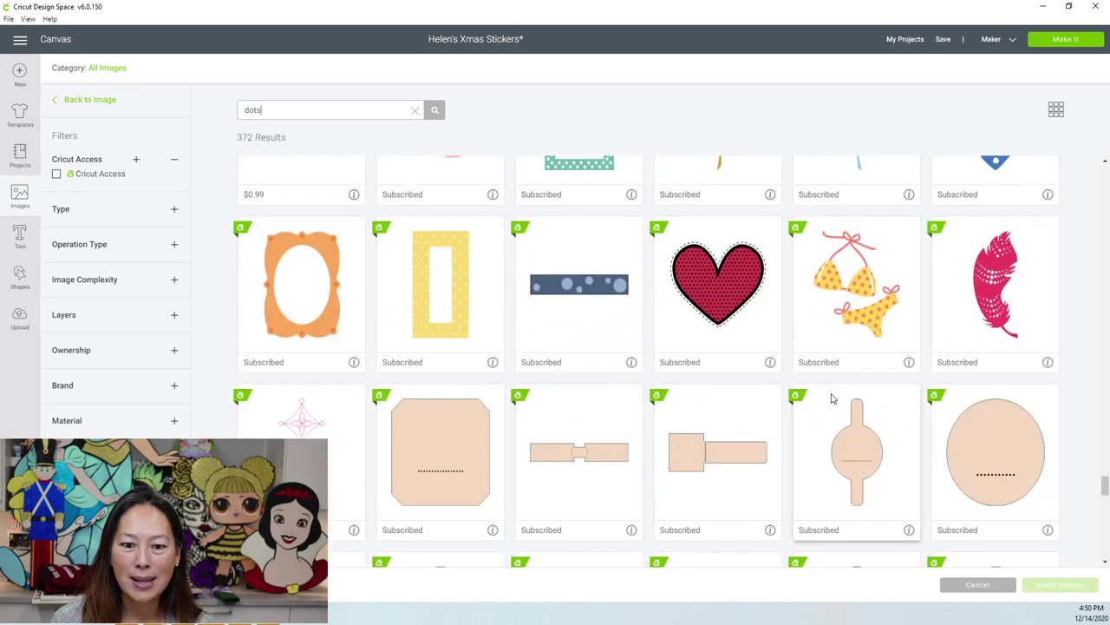
pyautogui.scroll(-4, 831, 399)
pyautogui.scroll(-7, 831, 399)
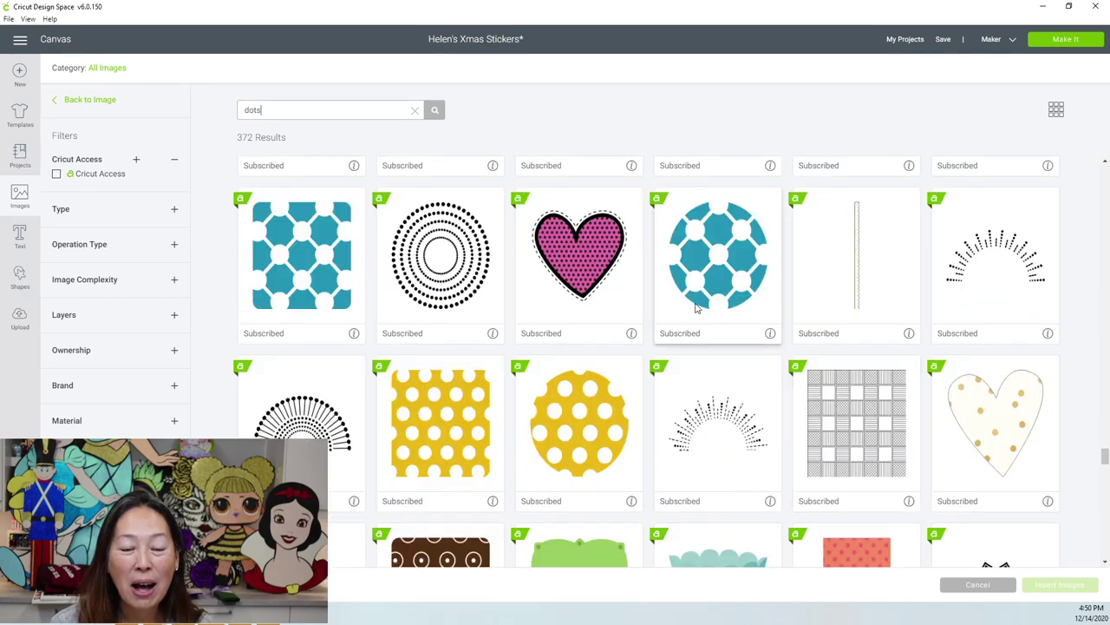
pyautogui.click(430, 293)
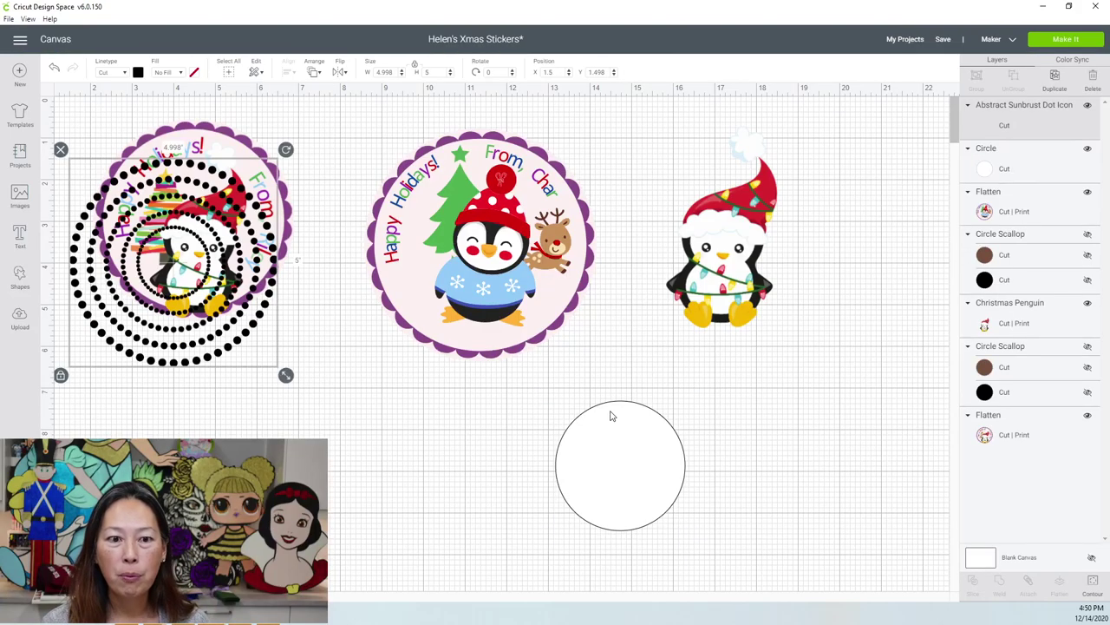
pyautogui.moveTo(221, 365); pyautogui.dragTo(363, 518)
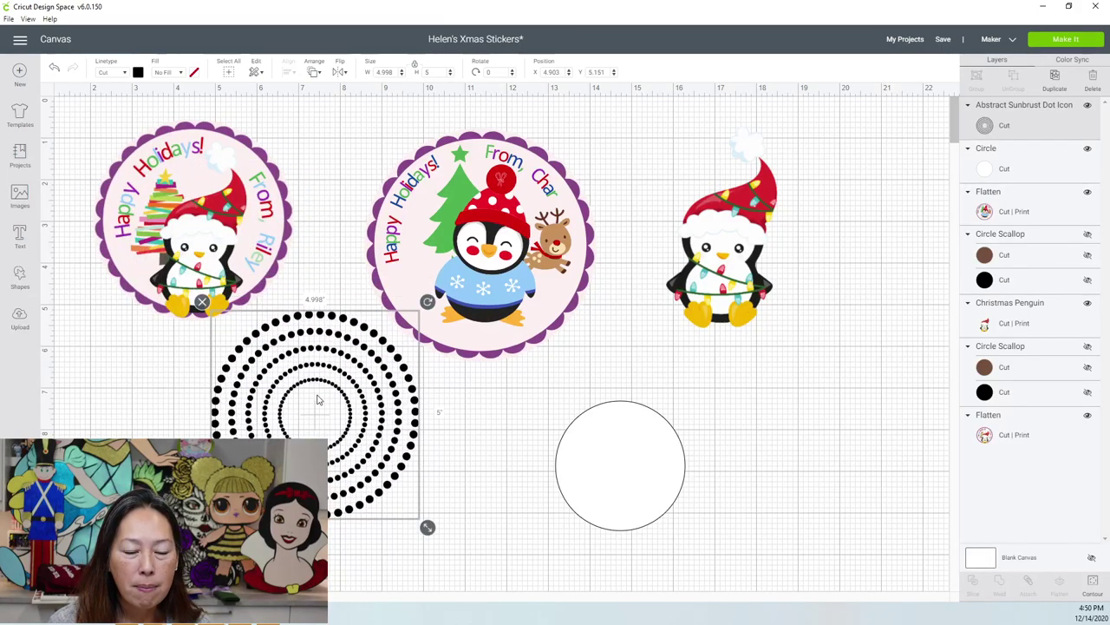
# - Add a circle about 1.99 inches wide, center it over the innermost ring of dots, and slice it with the dot pattern
pyautogui.click(21, 276)
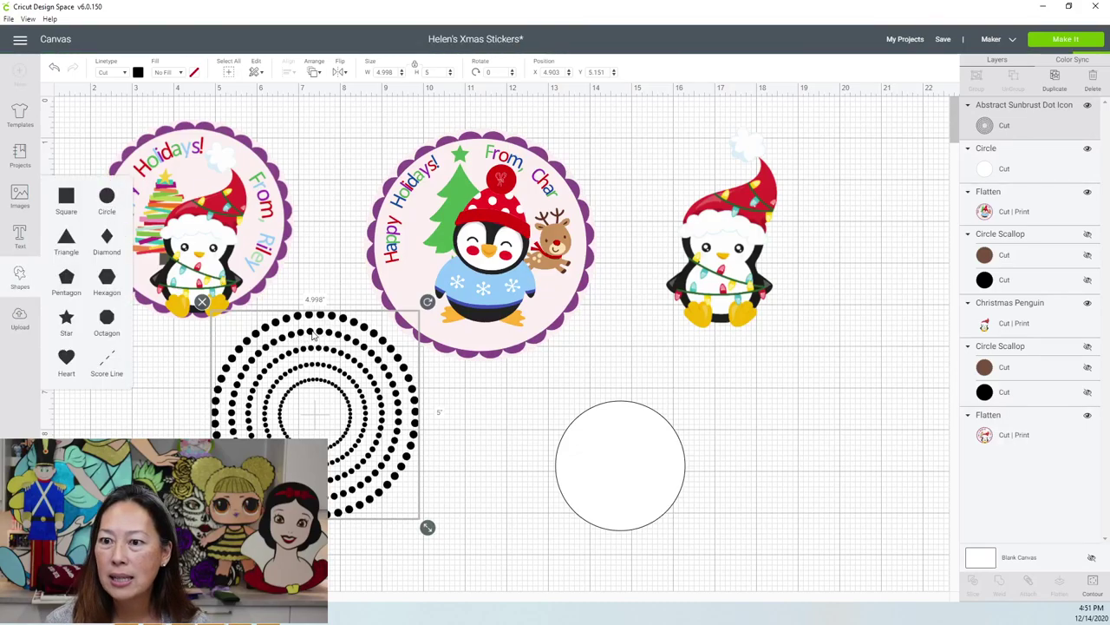
pyautogui.moveTo(208, 281); pyautogui.dragTo(339, 445)
pyautogui.moveTo(387, 484); pyautogui.dragTo(331, 419)
pyautogui.click(414, 544)
pyautogui.moveTo(414, 544); pyautogui.dragTo(312, 394)
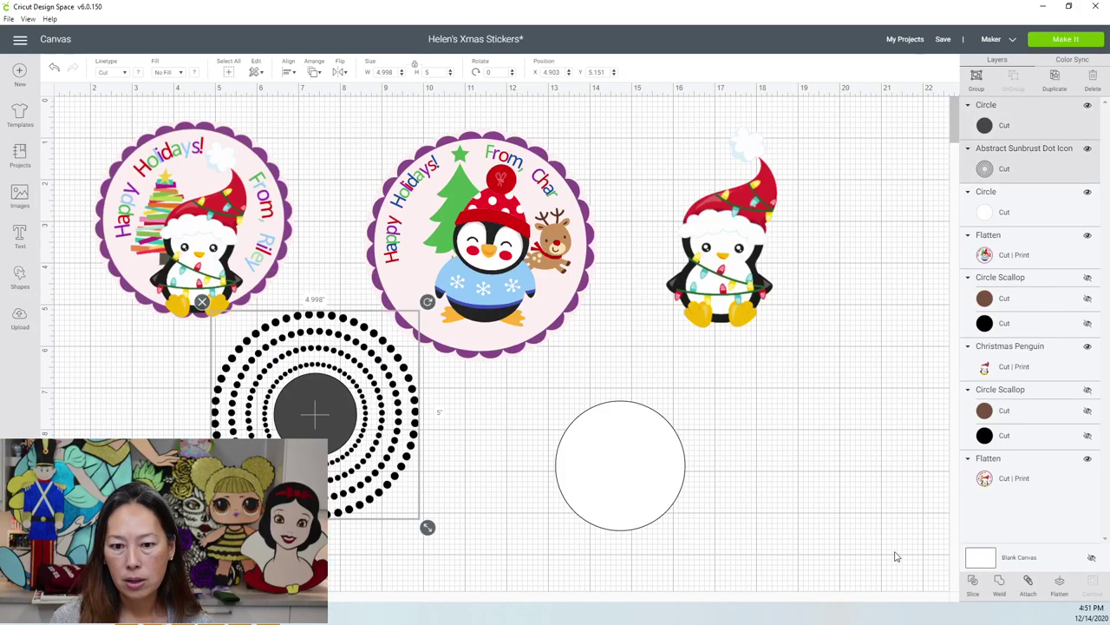
pyautogui.click(894, 549)
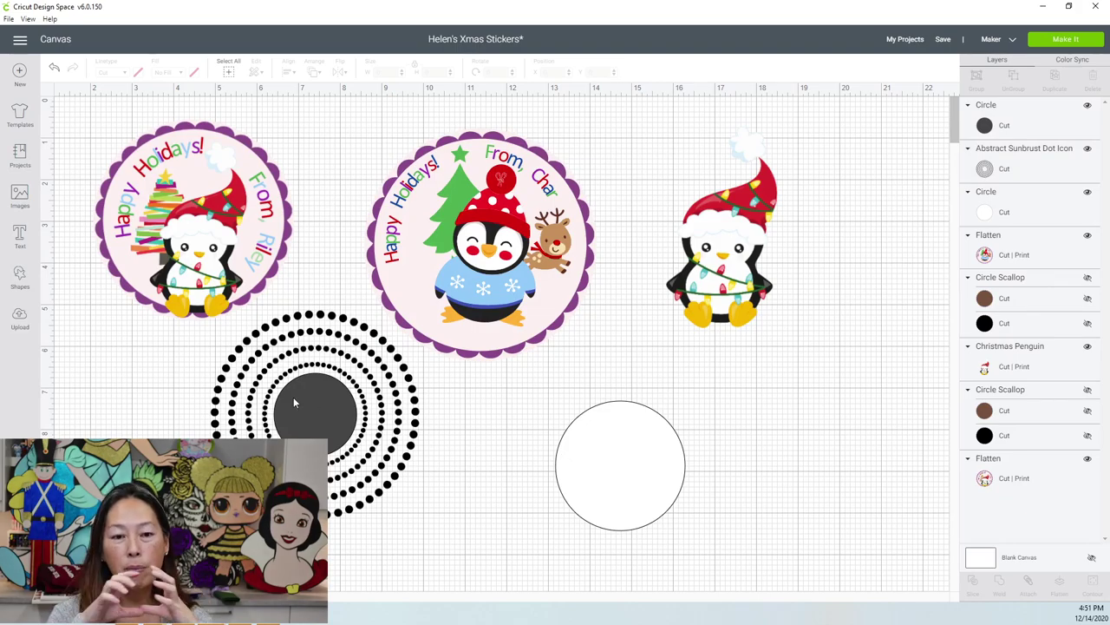
# - Separate the sliced pieces, fit the small dot ring inside the white circle at about 2.83 inches wide, and color it red
pyautogui.moveTo(307, 405); pyautogui.dragTo(335, 453)
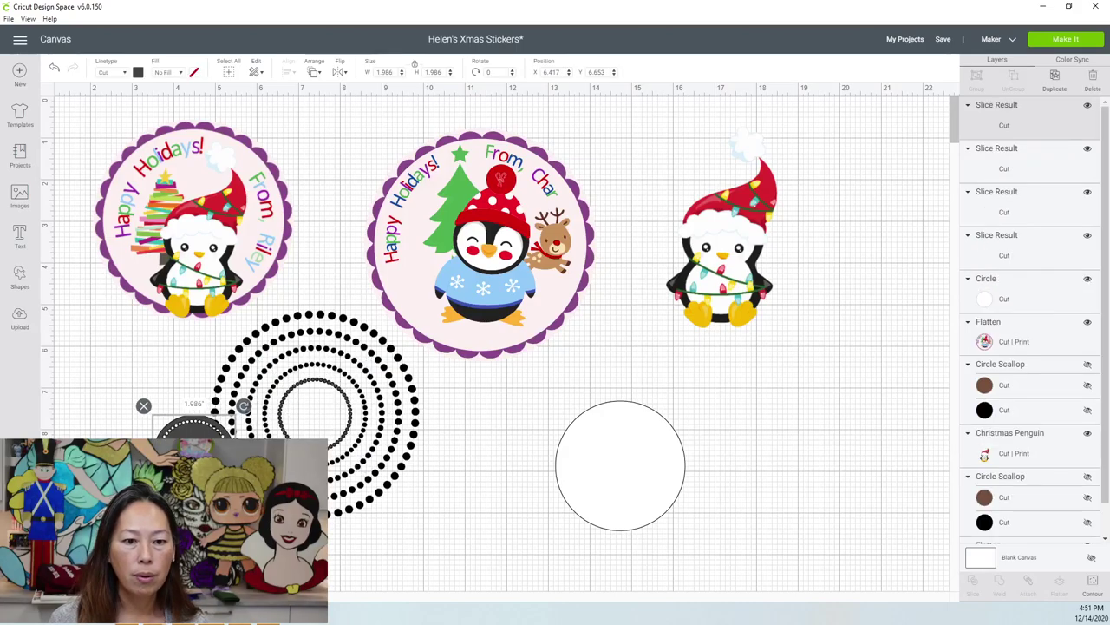
pyautogui.moveTo(342, 403); pyautogui.dragTo(660, 510)
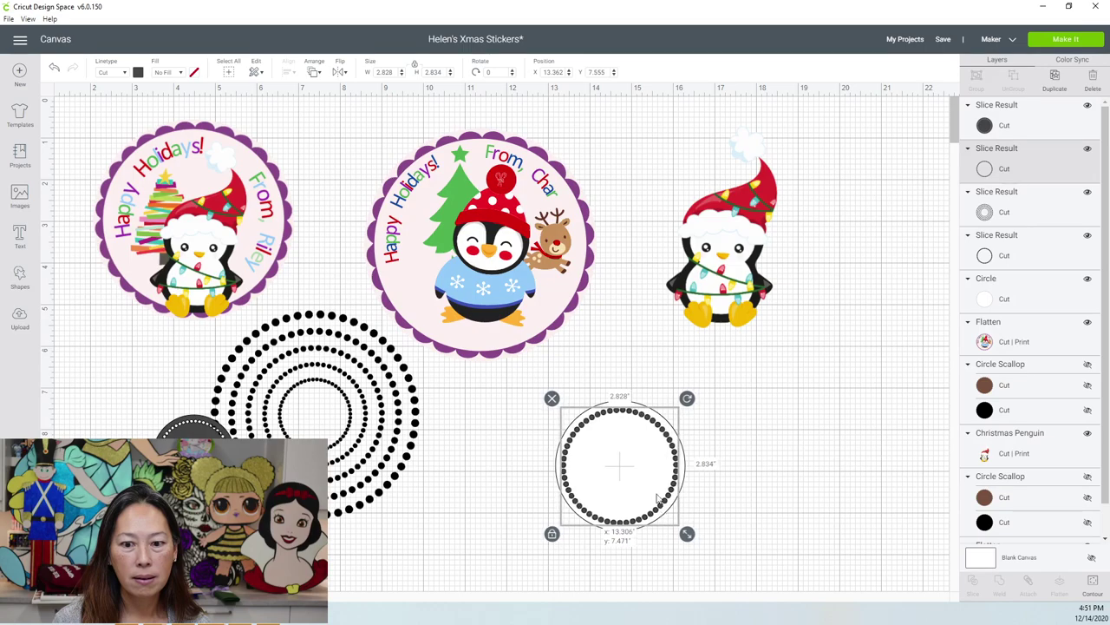
pyautogui.click(139, 73)
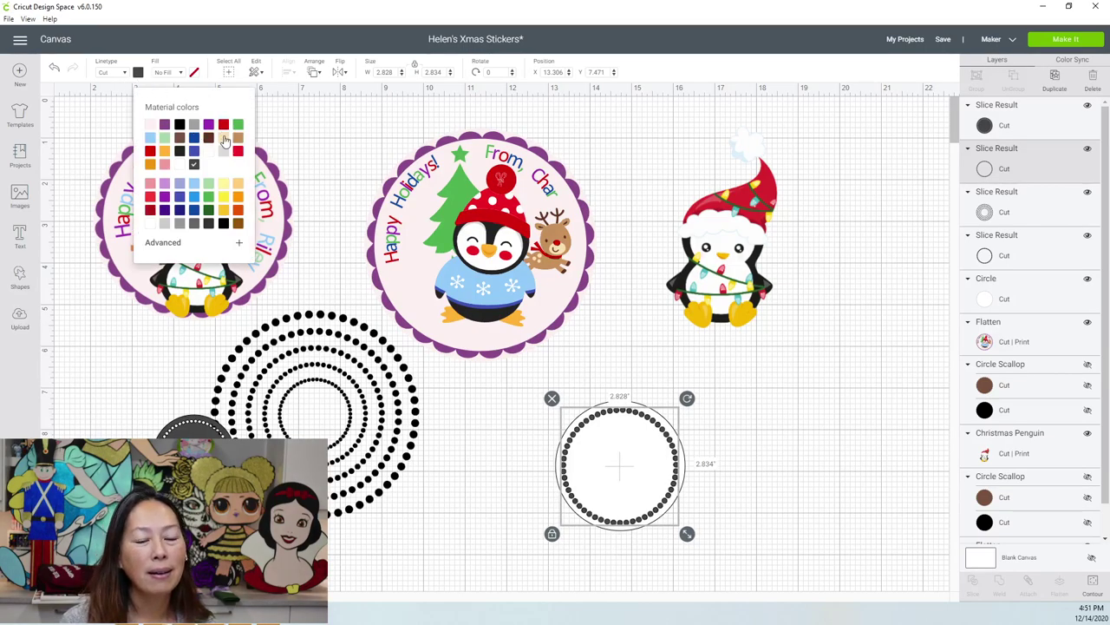
# - Delete the leftover slice pieces and dotted rings below the first sticker
pyautogui.click(377, 542)
pyautogui.moveTo(379, 537); pyautogui.dragTo(165, 409)
pyautogui.press('Delete')
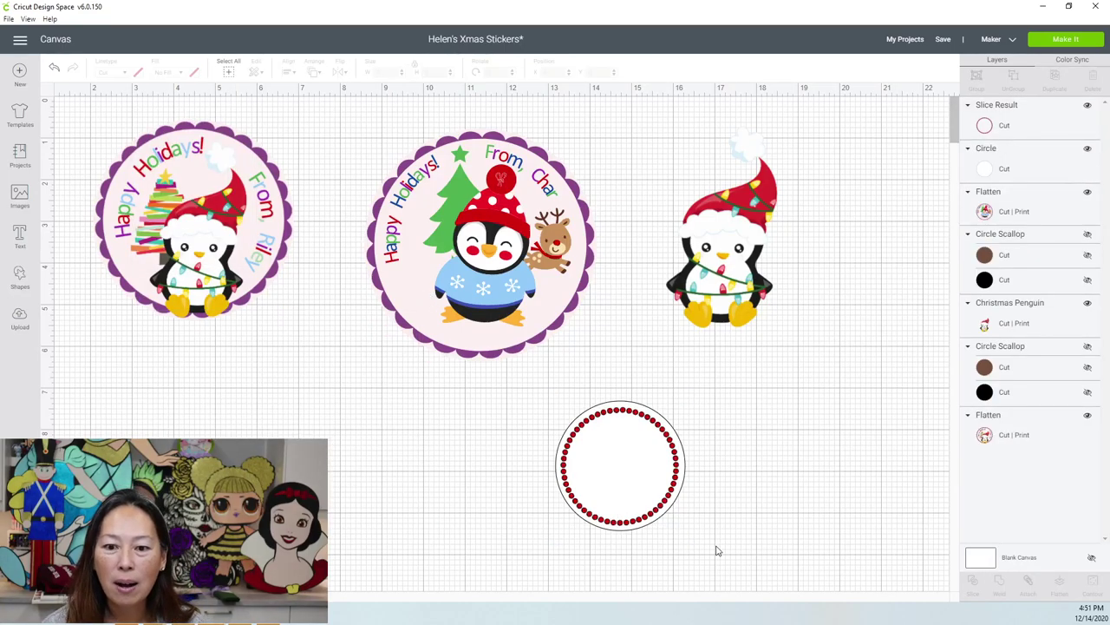
# - Center the red dot ring on the white circle and enlarge both together to about 4.97 inches wide, moving them up slightly
pyautogui.moveTo(684, 555); pyautogui.dragTo(598, 482)
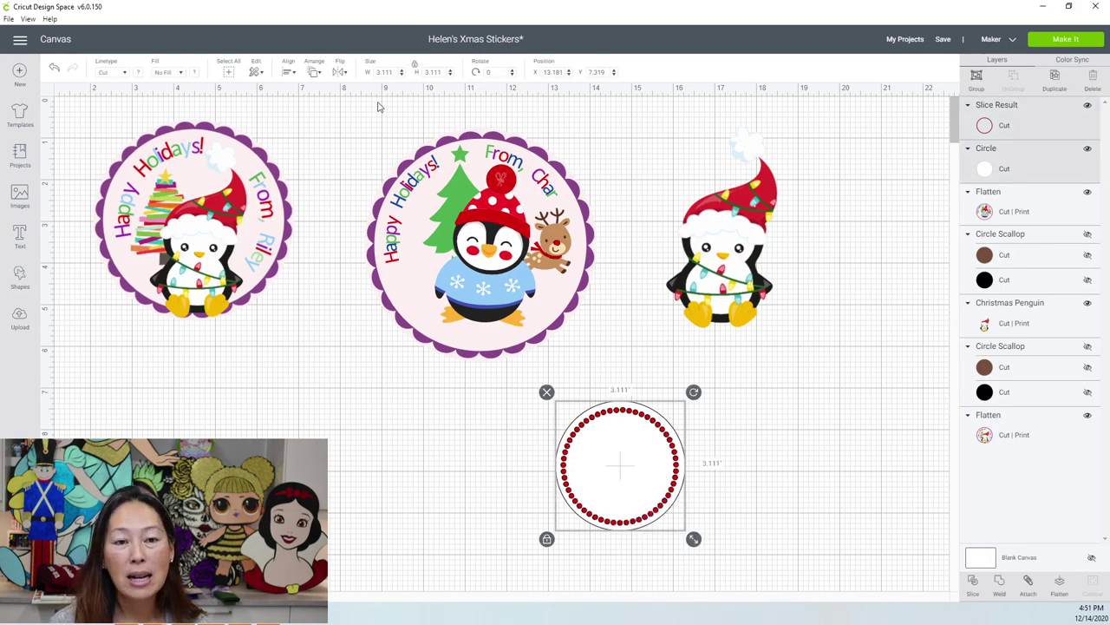
pyautogui.click(291, 73)
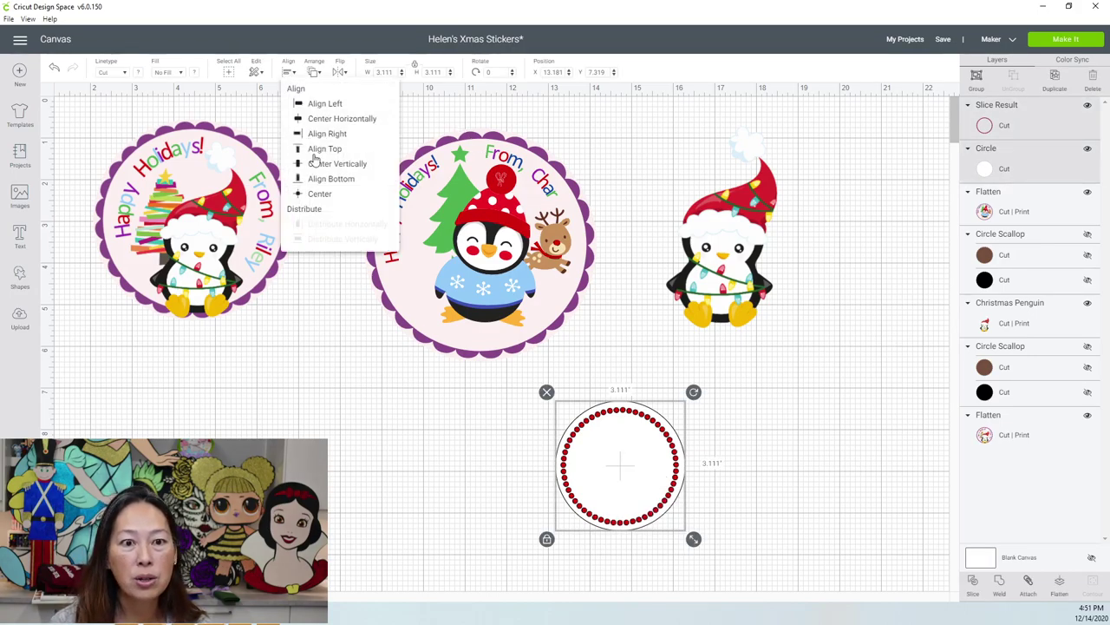
pyautogui.click(321, 193)
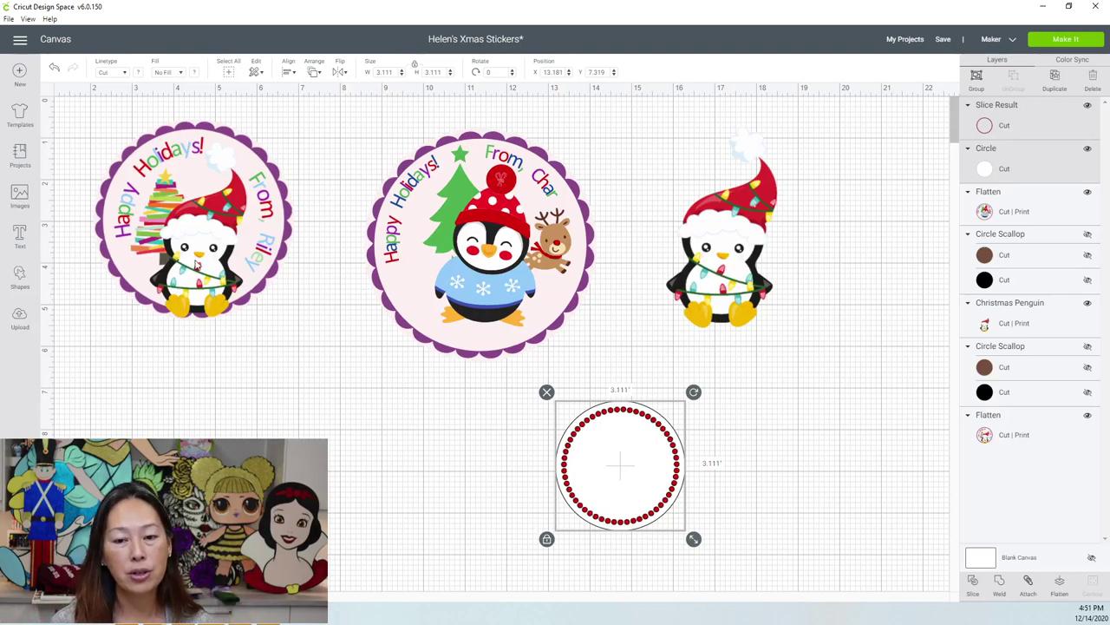
pyautogui.moveTo(515, 460); pyautogui.dragTo(769, 602)
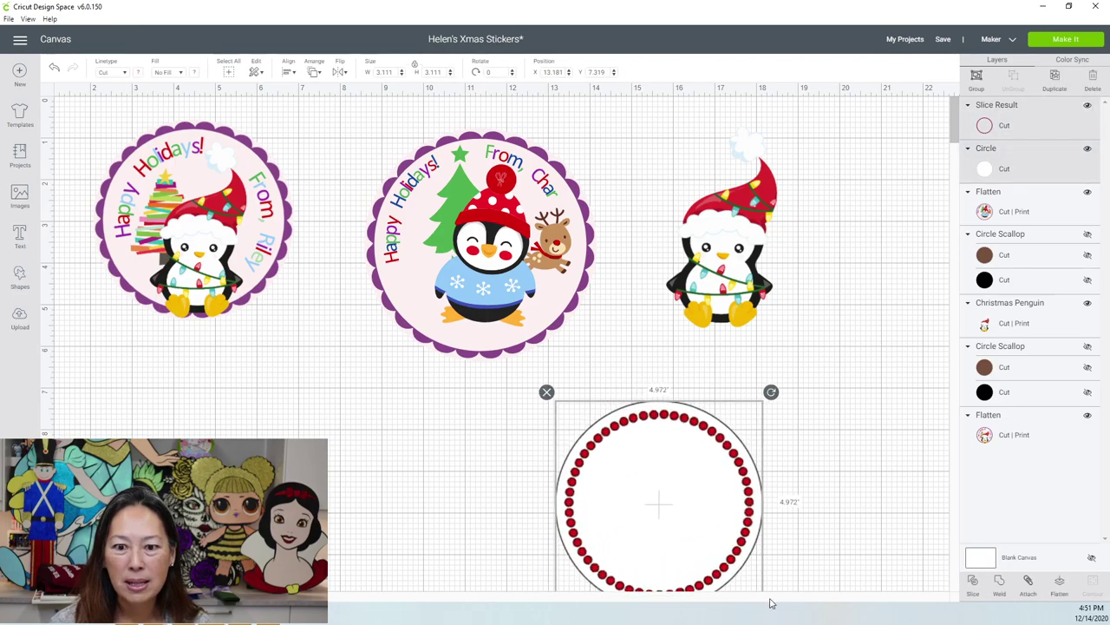
pyautogui.moveTo(748, 533); pyautogui.dragTo(754, 484)
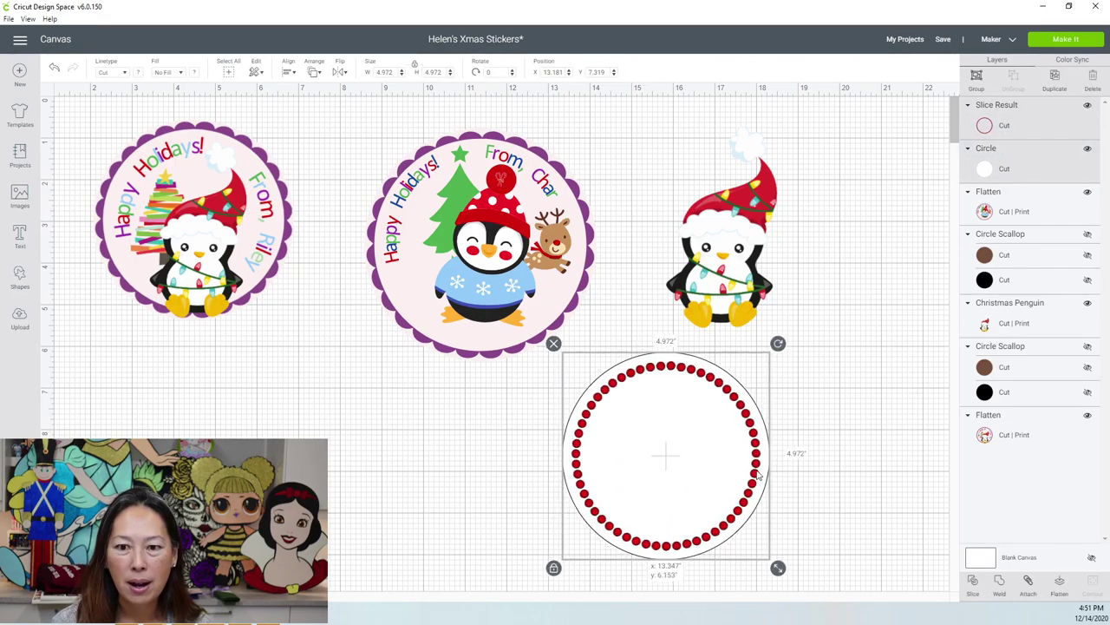
# - Delete the spare Santa-hat penguin wrapped in Christmas lights from the canvas
pyautogui.click(740, 223)
pyautogui.moveTo(741, 223); pyautogui.dragTo(852, 329)
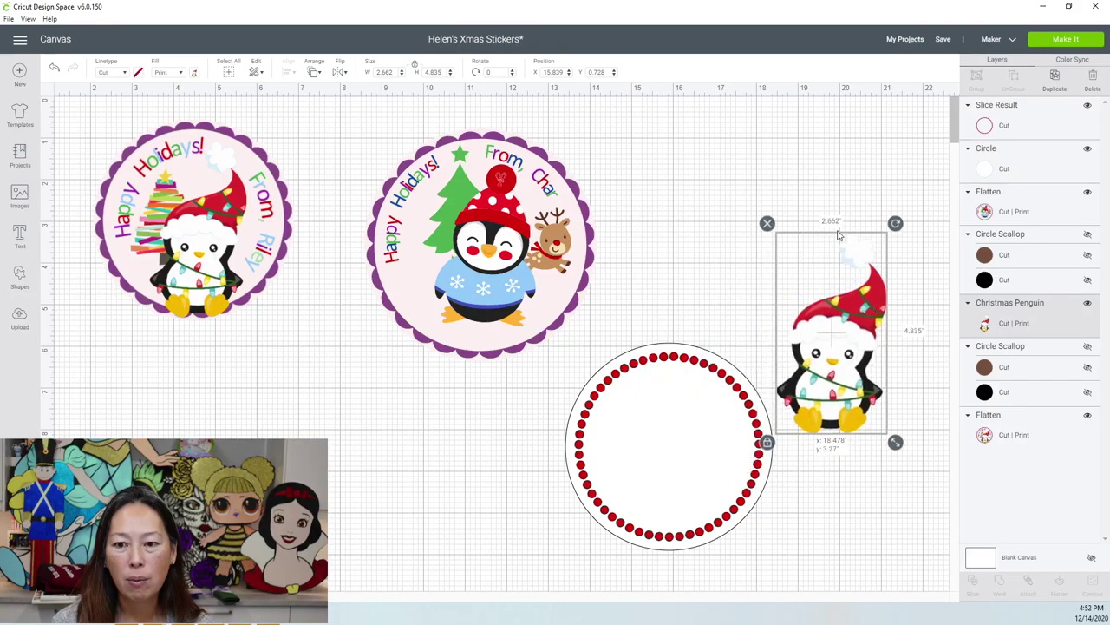
pyautogui.click(767, 223)
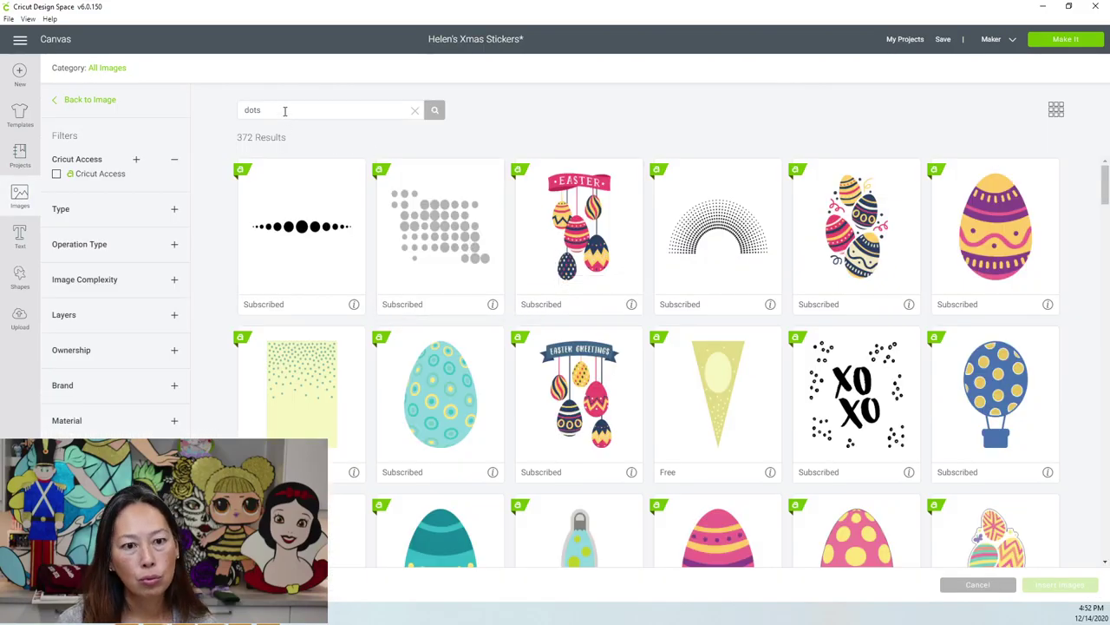
# - Search the image library for "christmas" and select the Colorful Christmas Tree made of multicoloured strips with a yellow star
pyautogui.moveTo(285, 111); pyautogui.dragTo(212, 105)
pyautogui.write('christmas')
pyautogui.press('Return')
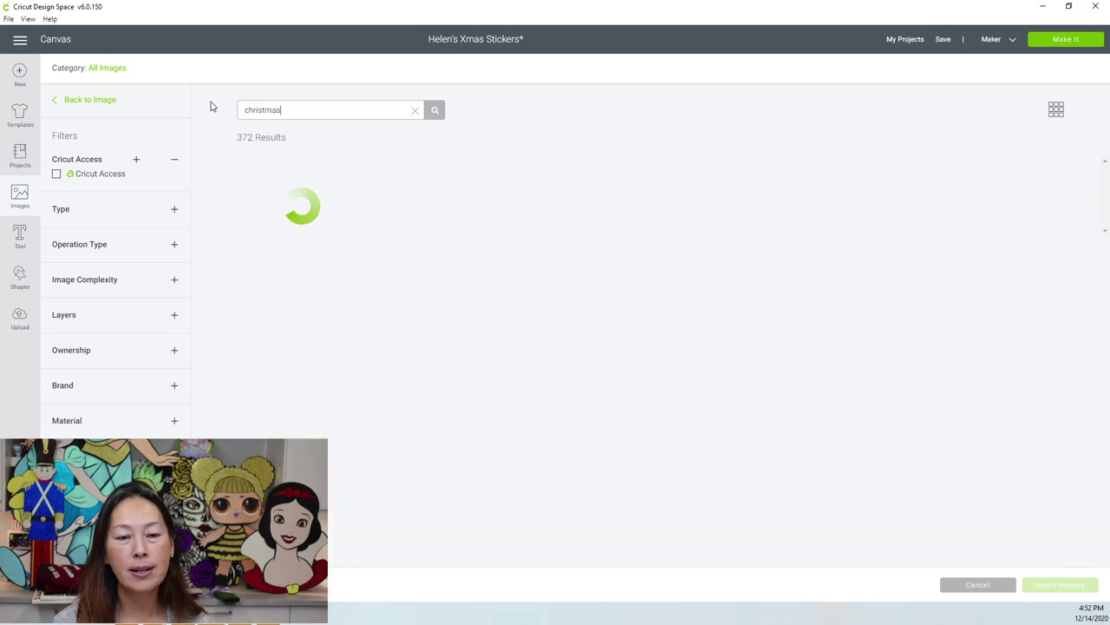
pyautogui.scroll(-8, 519, 308)
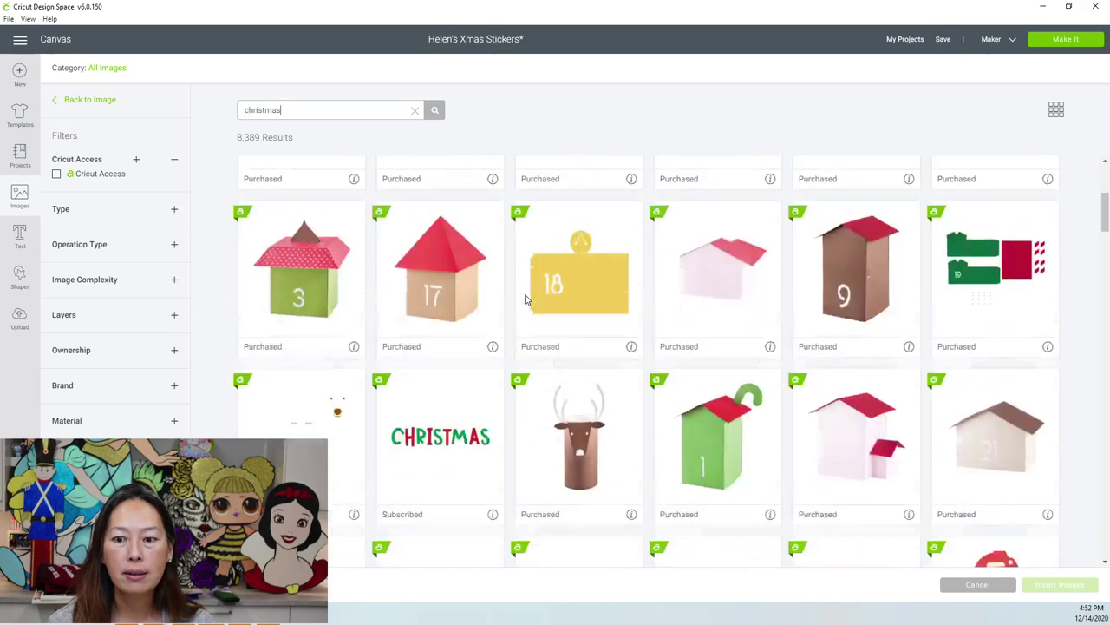
pyautogui.scroll(-10, 525, 299)
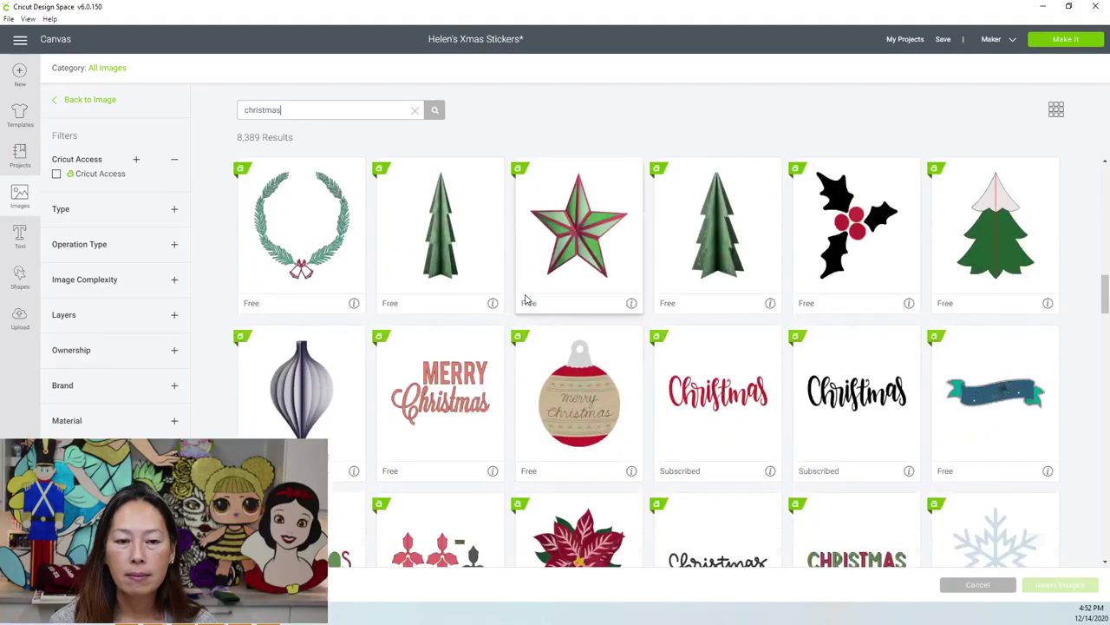
pyautogui.scroll(-12, 525, 299)
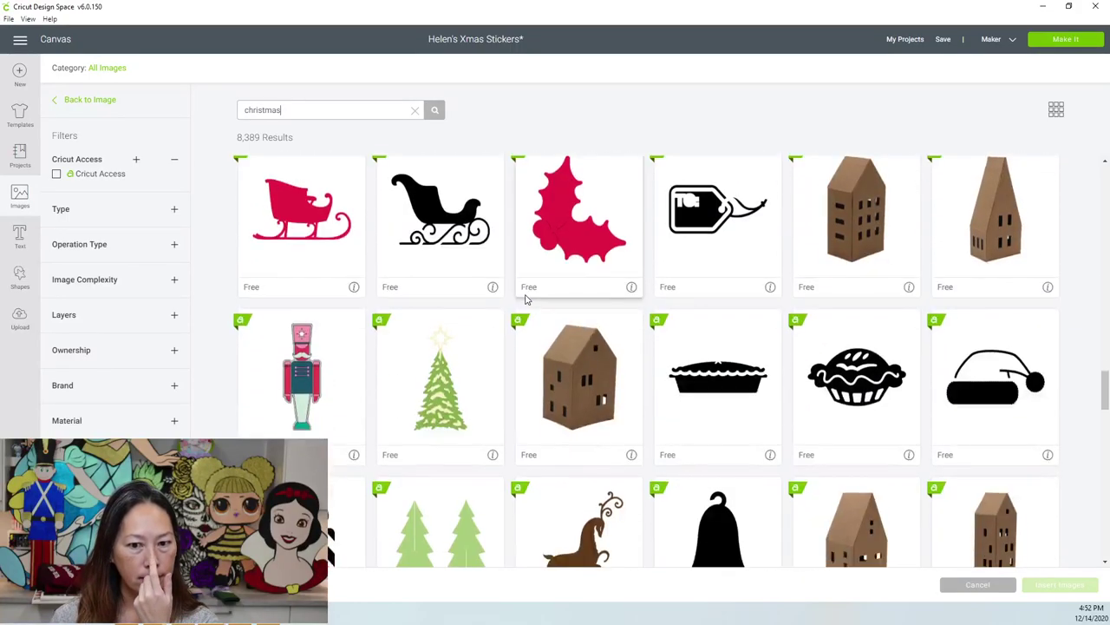
pyautogui.scroll(-8, 527, 300)
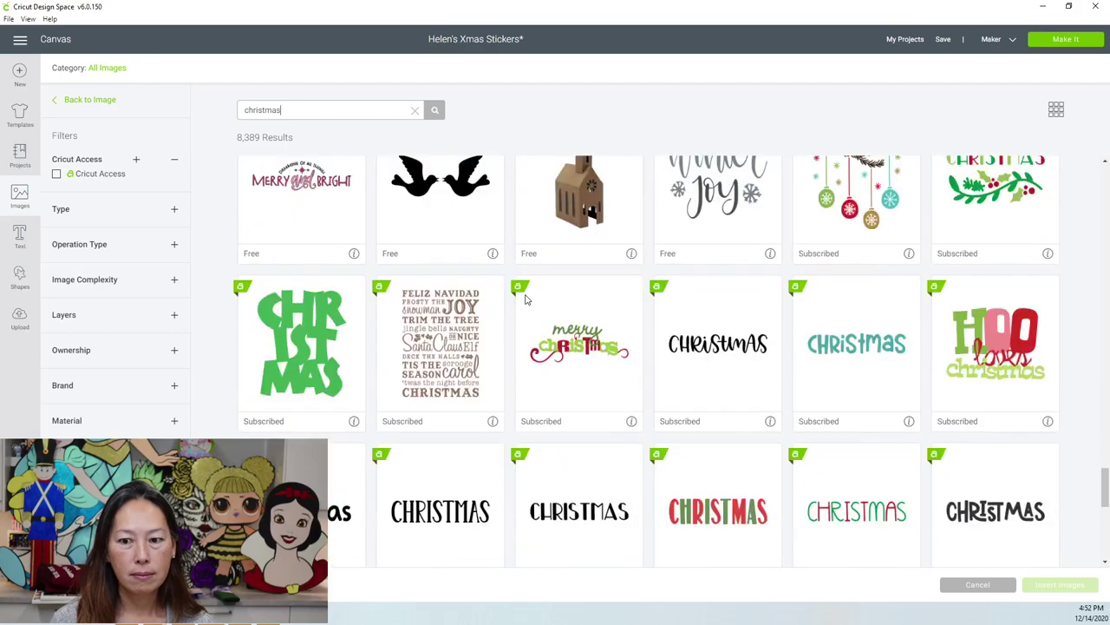
pyautogui.scroll(-4, 525, 299)
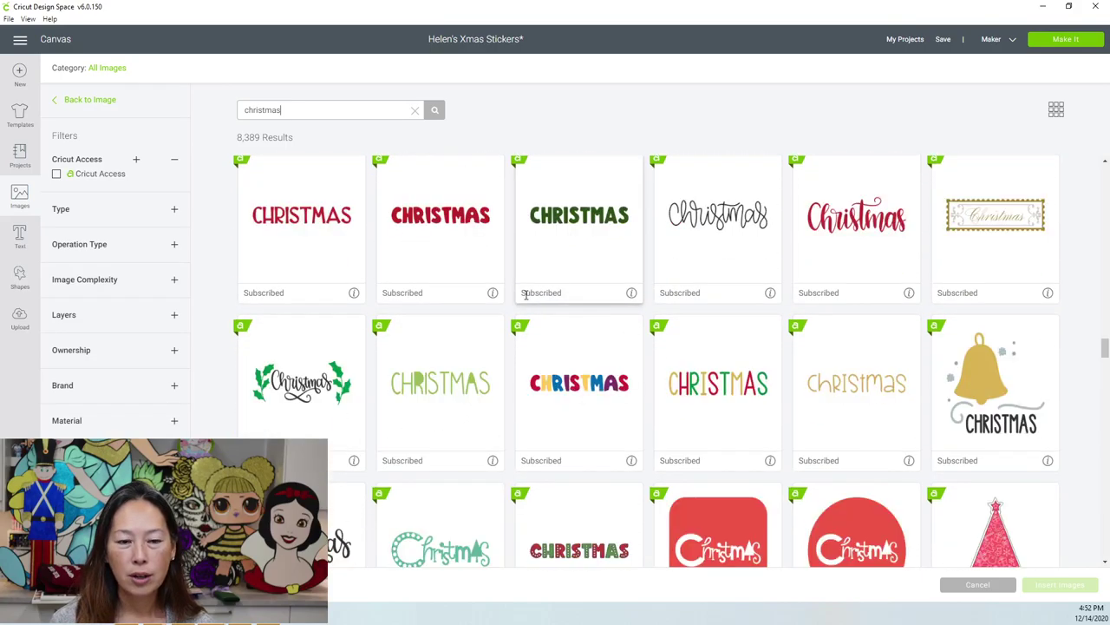
pyautogui.scroll(-4, 525, 299)
pyautogui.scroll(-8, 525, 300)
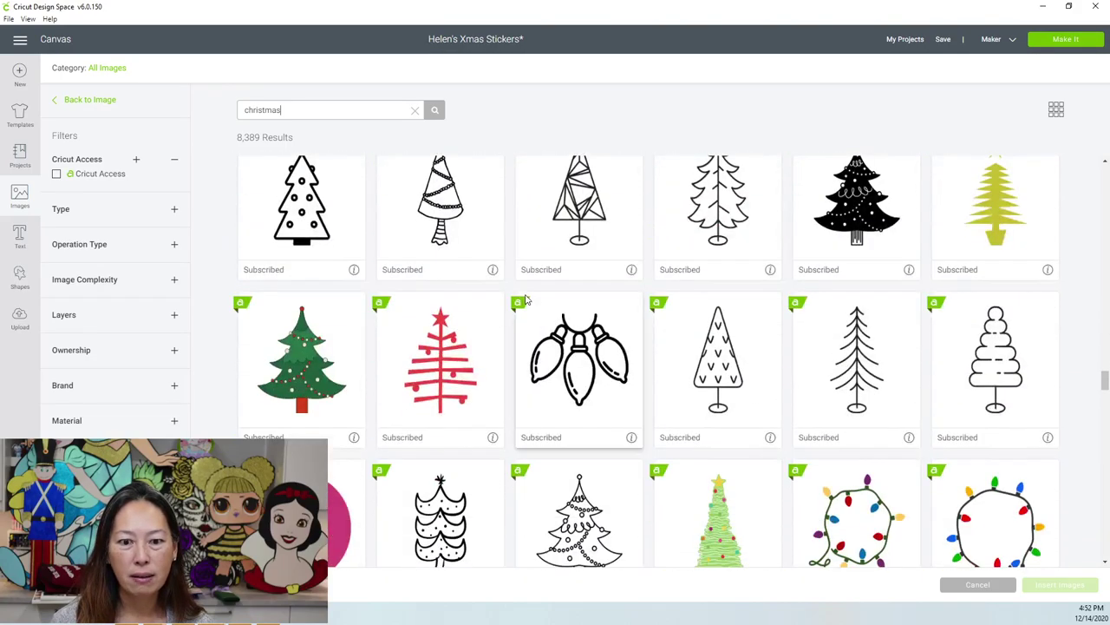
pyautogui.scroll(-8, 525, 300)
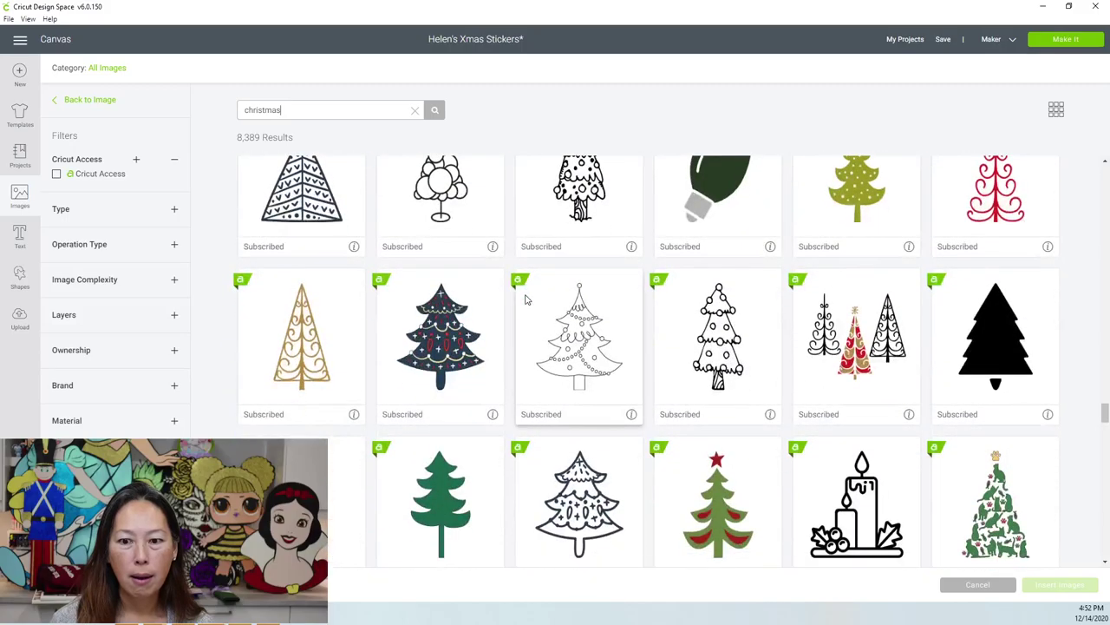
pyautogui.scroll(-8, 525, 300)
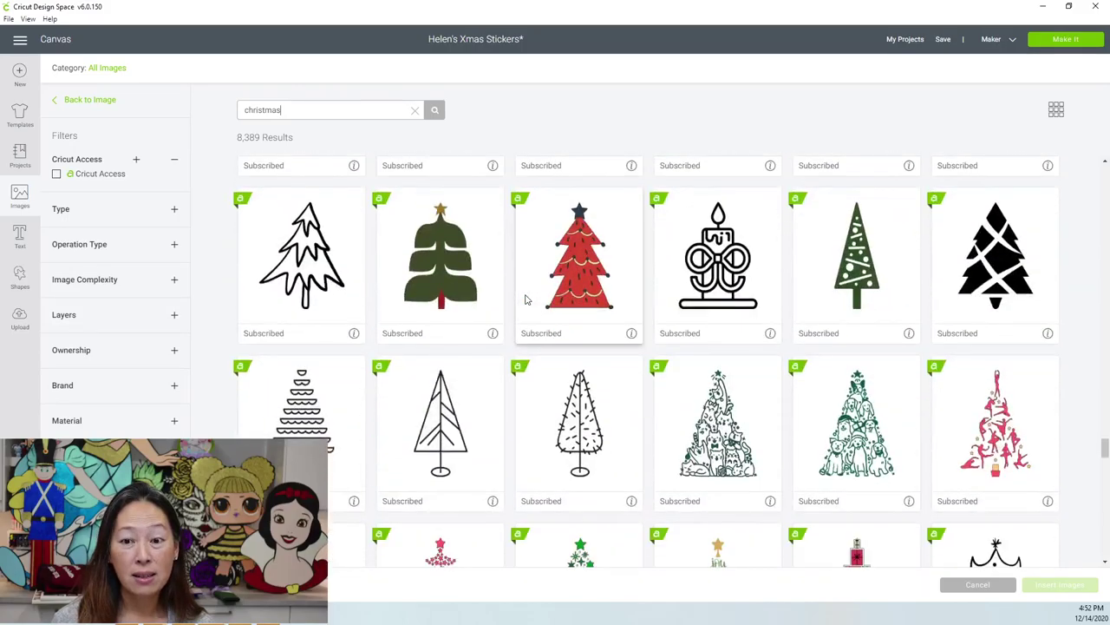
pyautogui.scroll(-2, 525, 299)
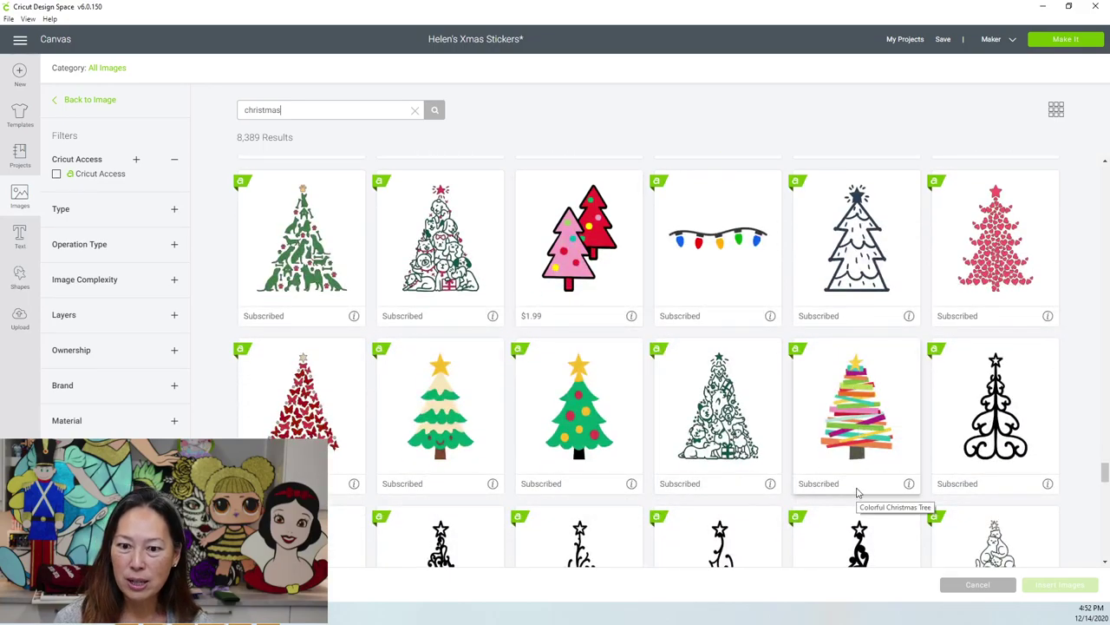
pyautogui.click(861, 442)
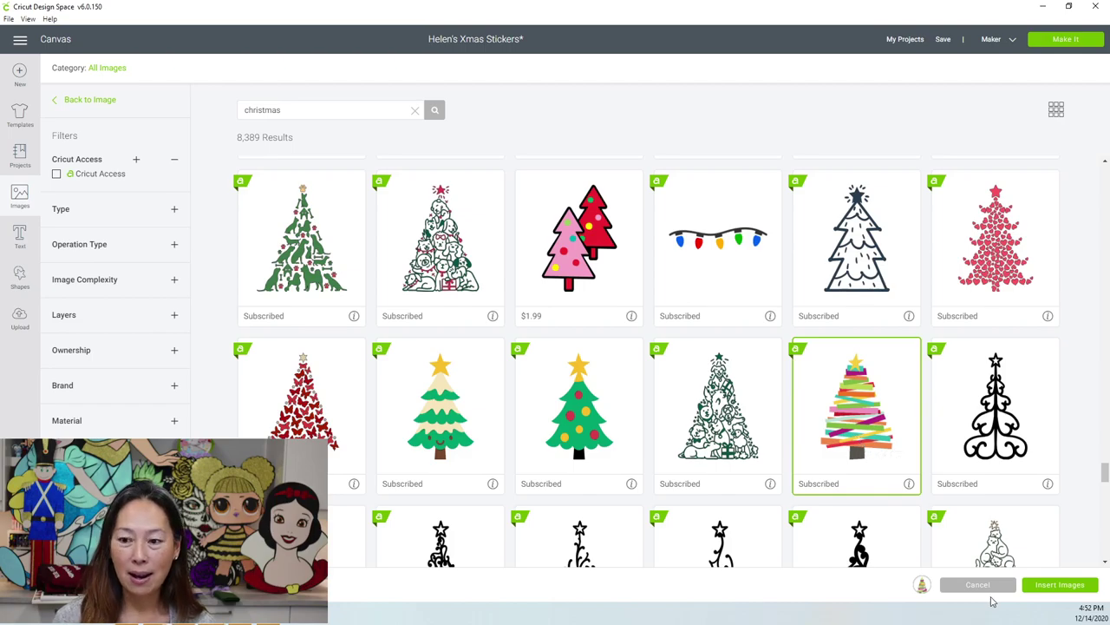
# - Browse further through the Christmas image results for more artwork that suits the round dotted-border sticker
pyautogui.scroll(-5, 539, 384)
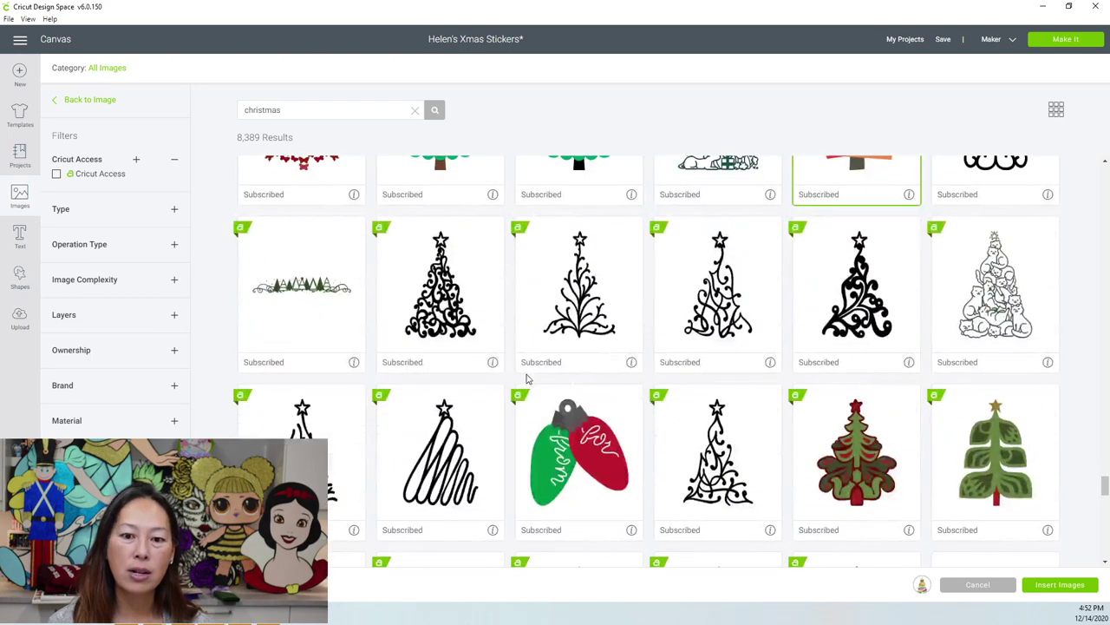
pyautogui.scroll(-1, 525, 376)
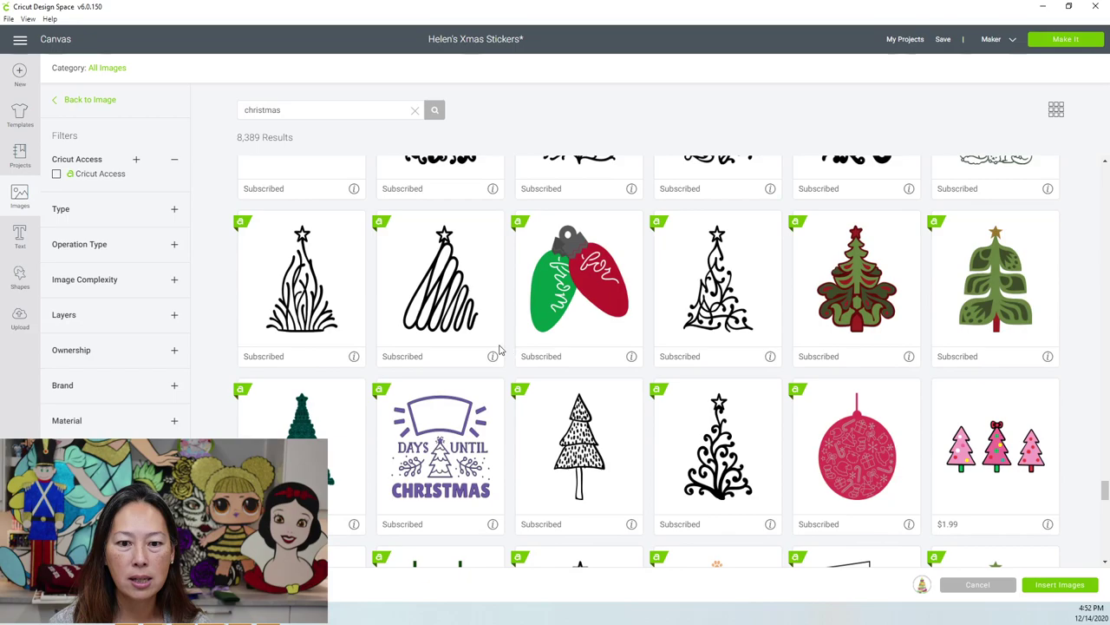
pyautogui.scroll(-10, 505, 349)
pyautogui.scroll(-10, 540, 354)
pyautogui.scroll(-7, 539, 354)
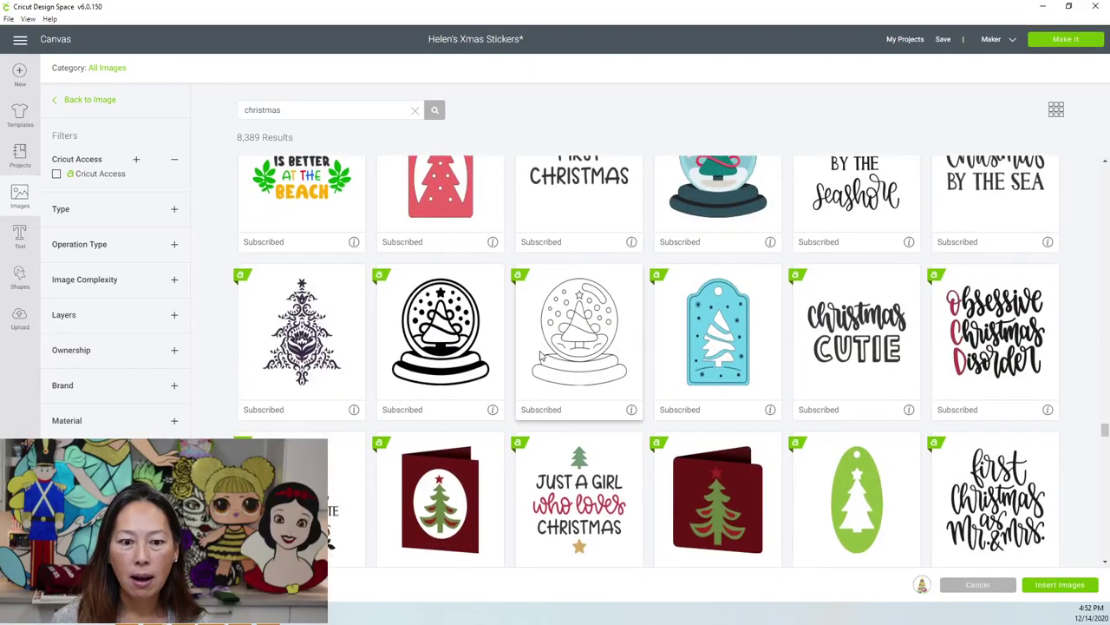
pyautogui.scroll(-10, 540, 354)
pyautogui.scroll(-5, 540, 354)
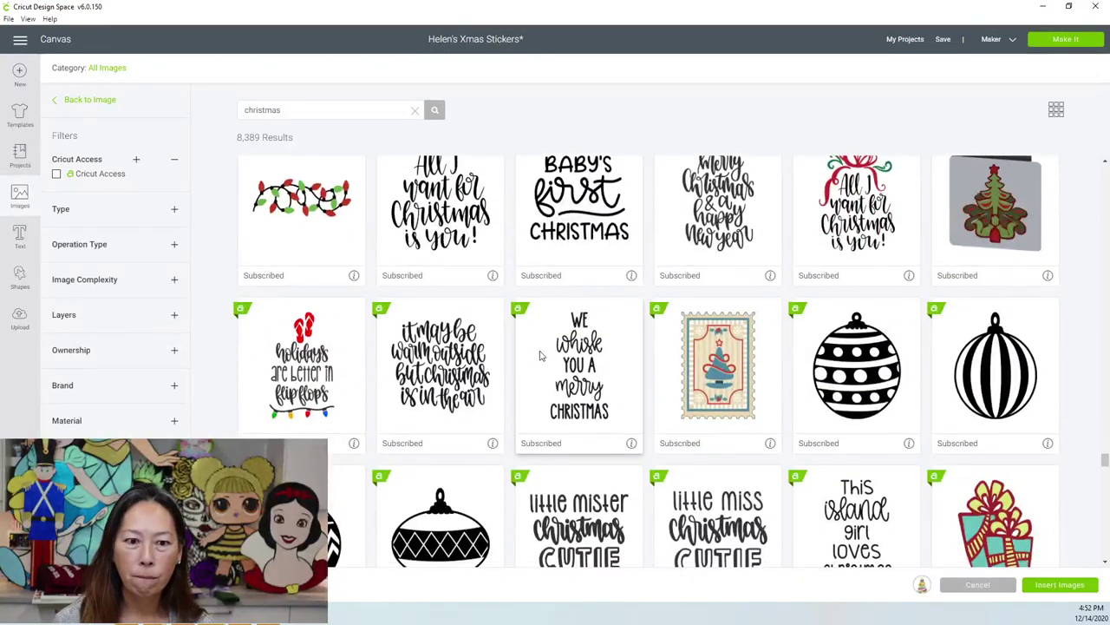
pyautogui.scroll(-4, 540, 354)
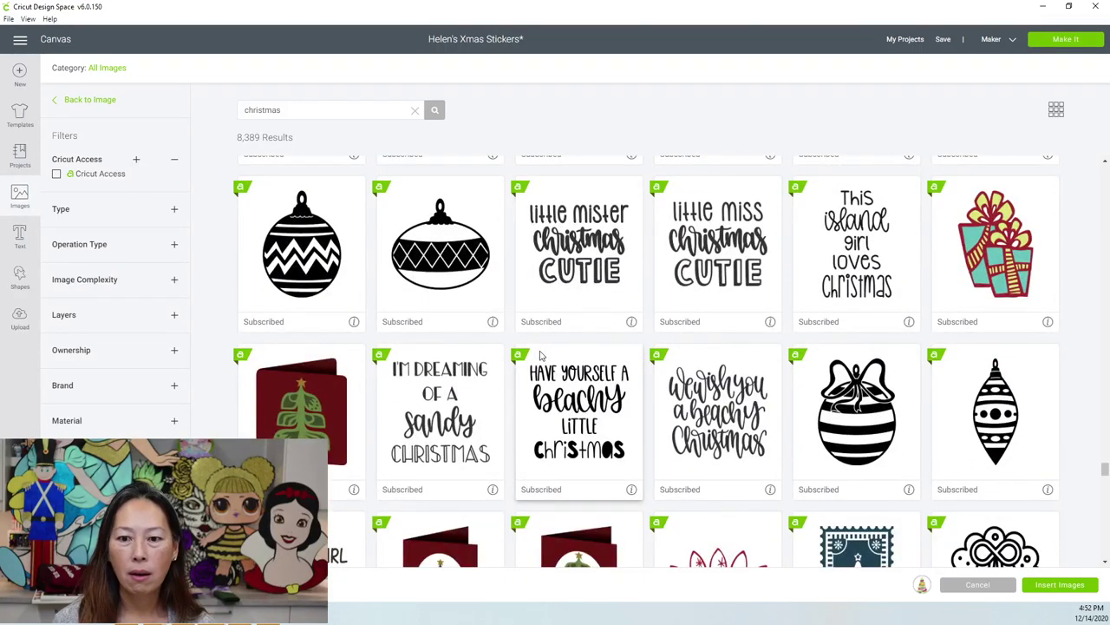
pyautogui.scroll(-8, 539, 354)
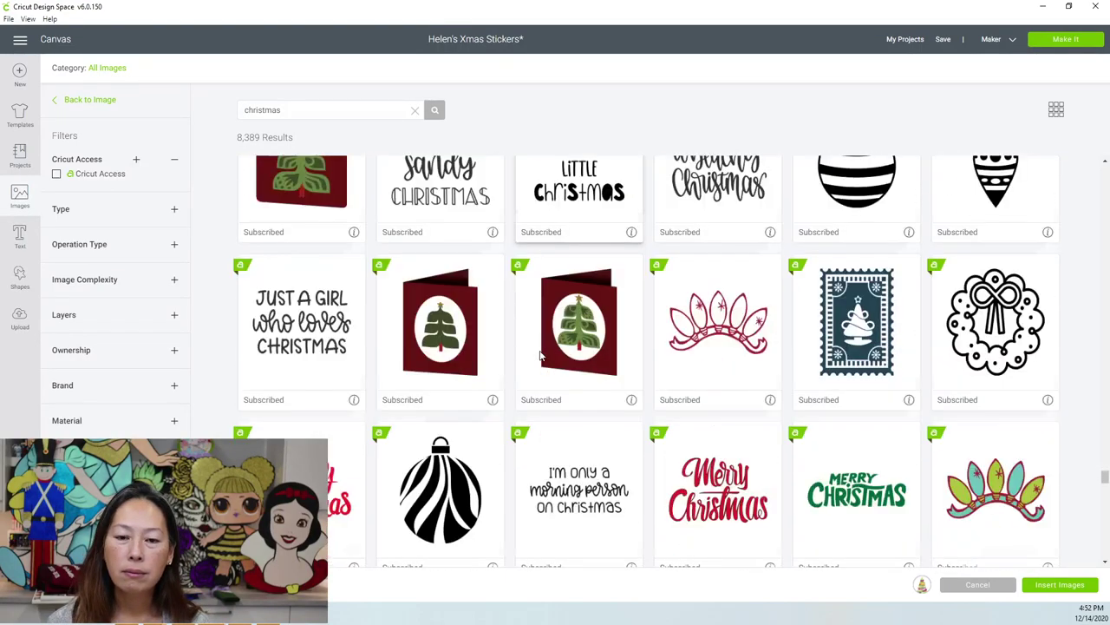
pyautogui.scroll(-4, 540, 354)
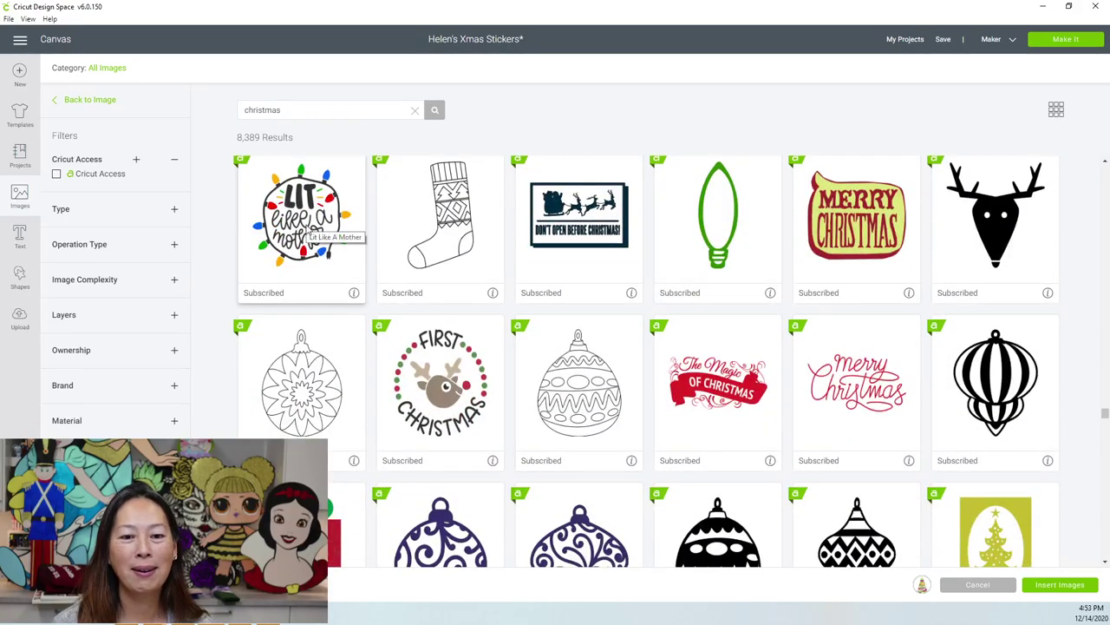
pyautogui.scroll(-2, 555, 339)
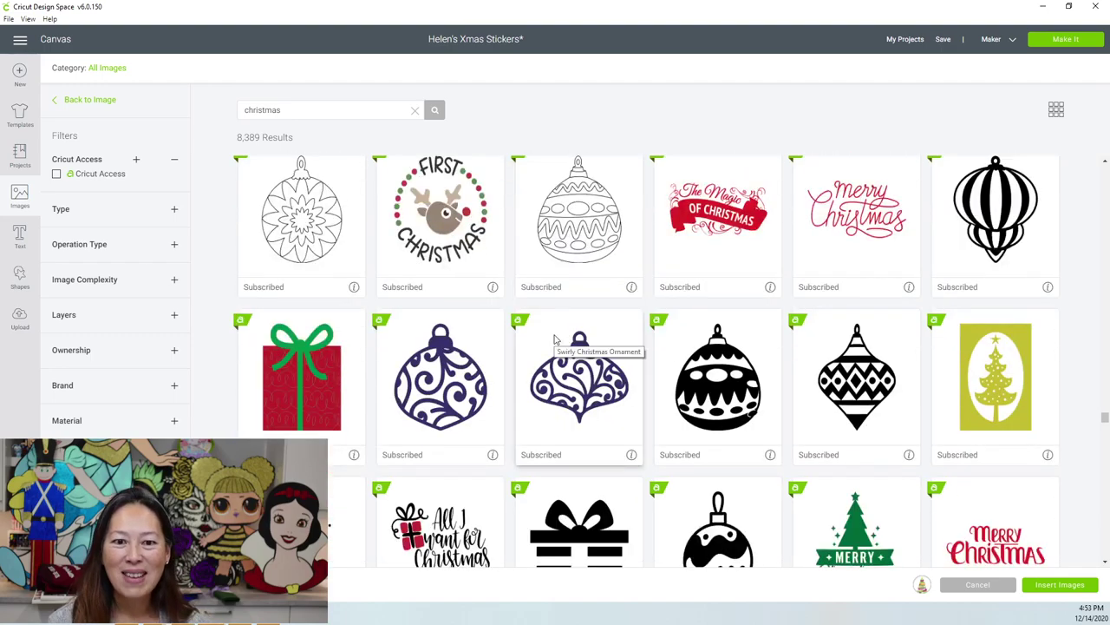
pyautogui.scroll(-2, 555, 339)
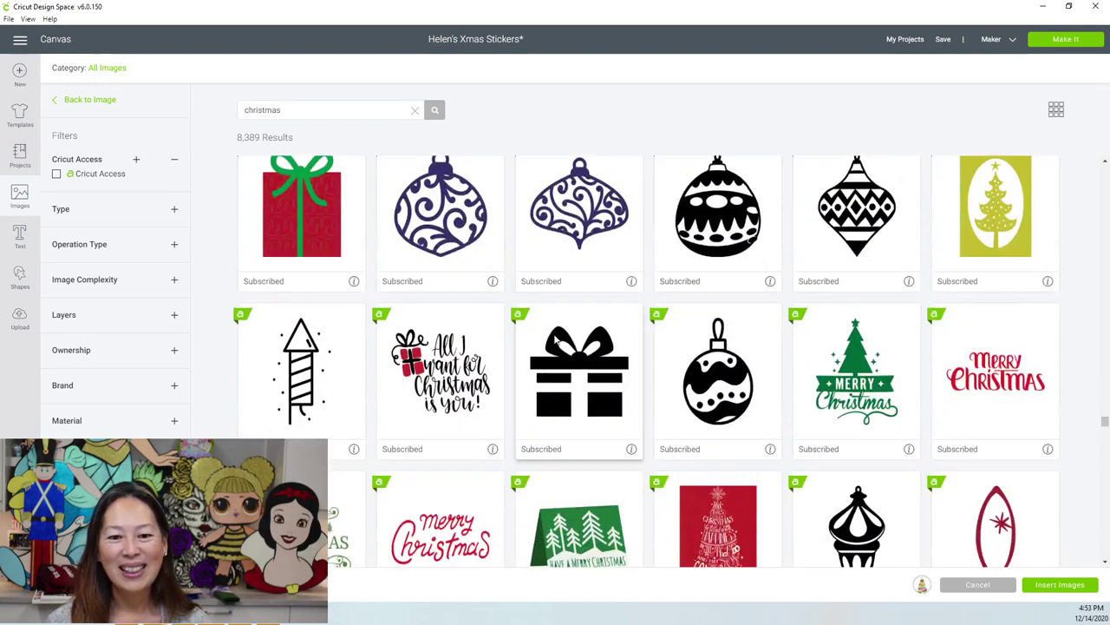
pyautogui.scroll(1, 555, 338)
pyautogui.scroll(-2, 556, 332)
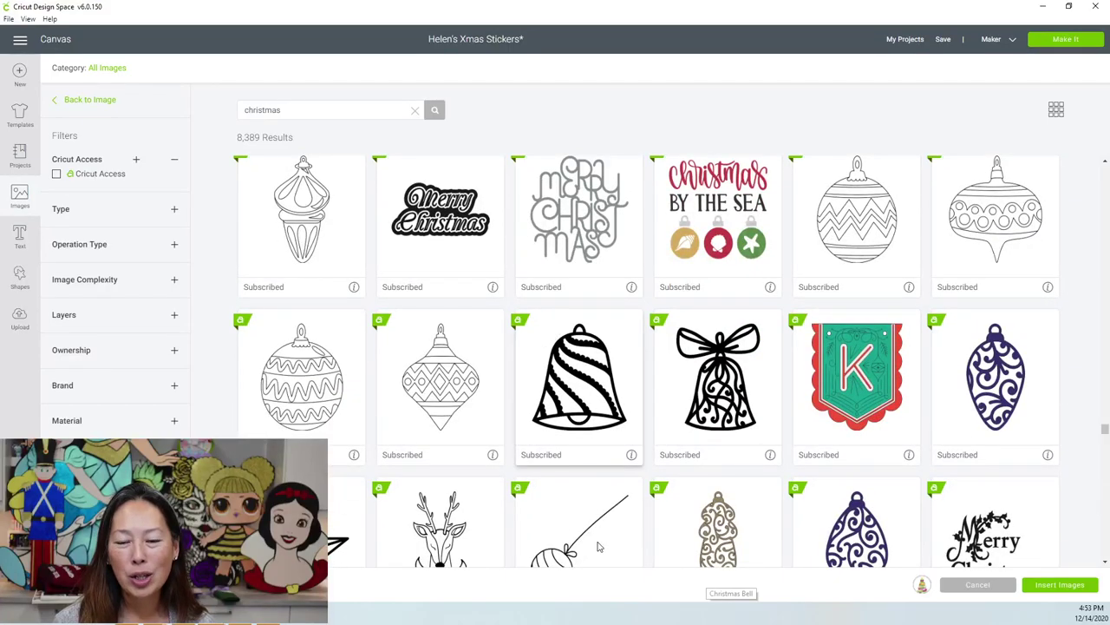
pyautogui.scroll(-5, 560, 487)
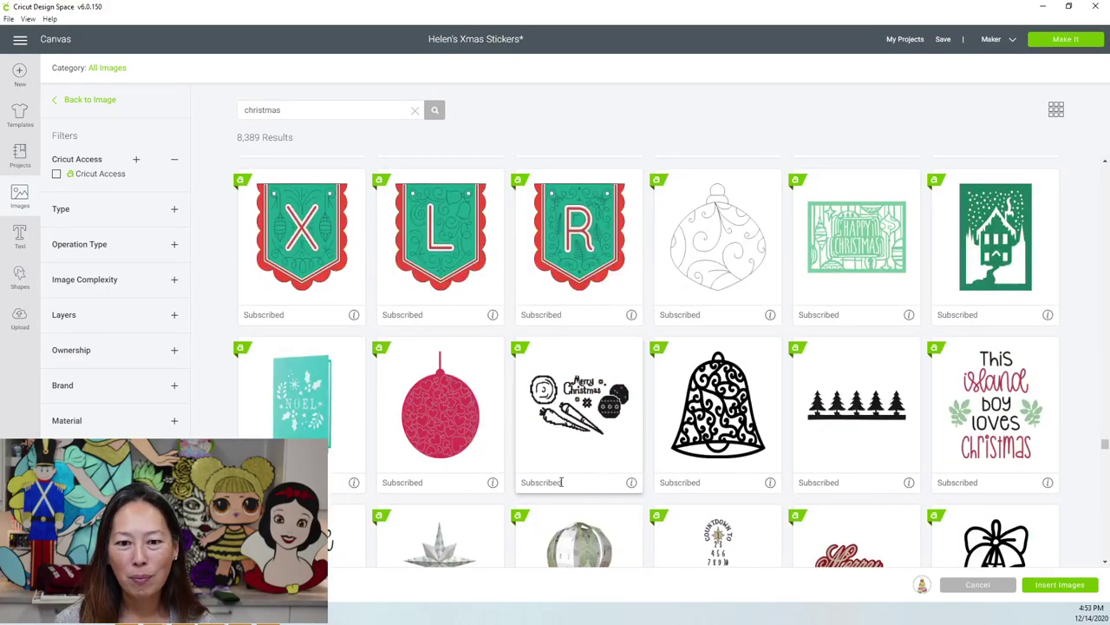